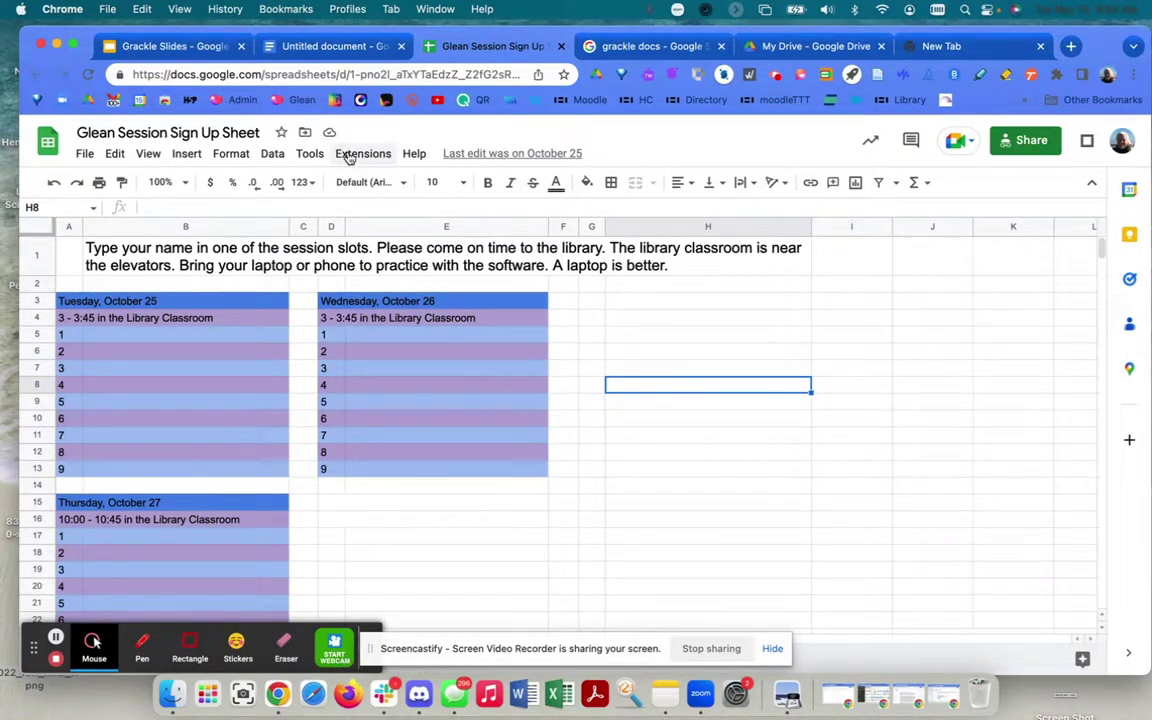
Open the add-on marketplace from the Glean Session Sign Up Sheet and search it for "Grackle Doc".
click(348, 156)
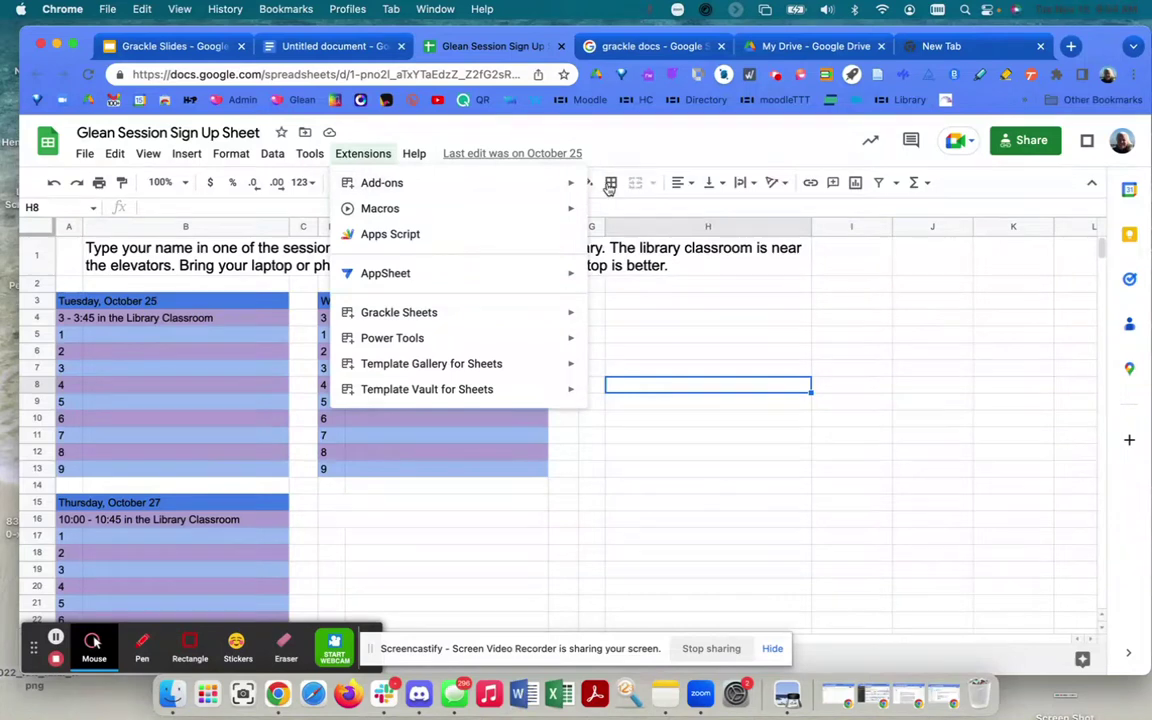
mouse_move(577, 183)
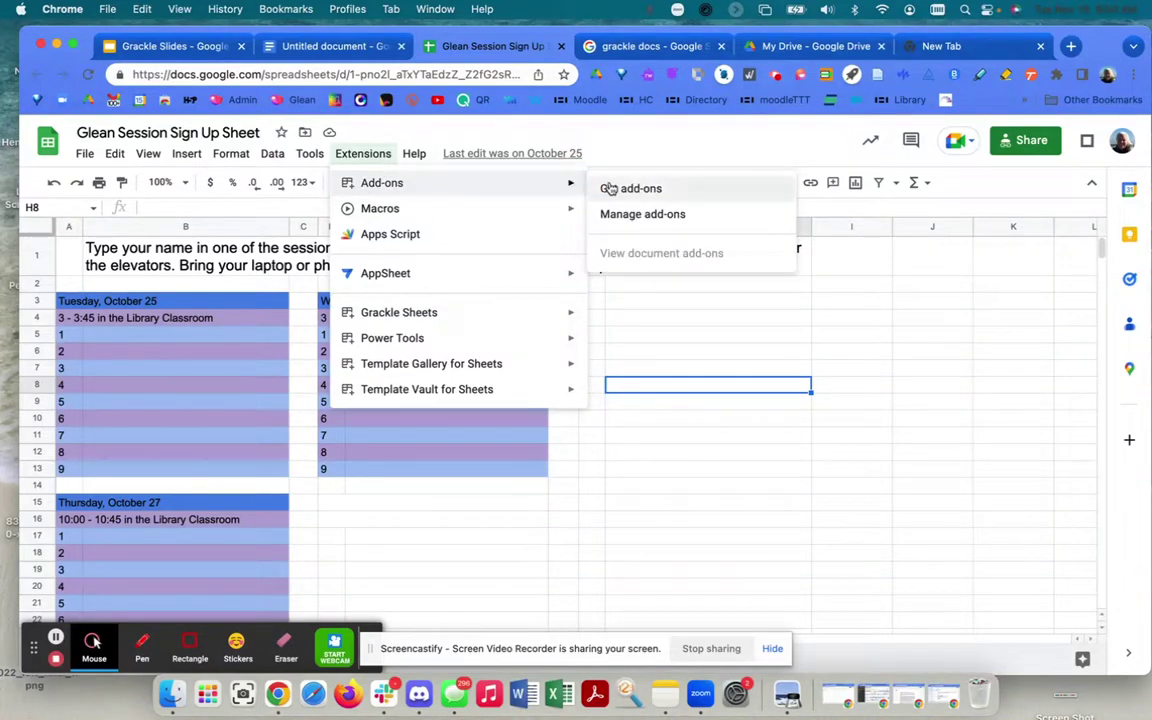
click(612, 188)
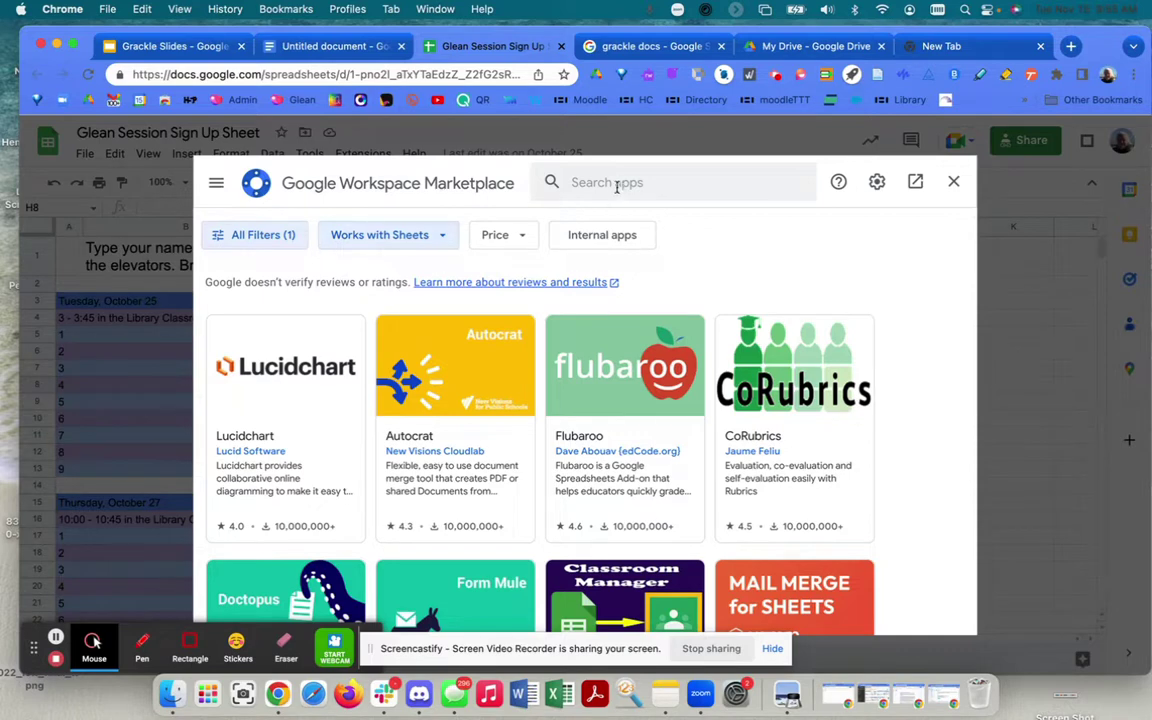
click(616, 184)
text(Gra)
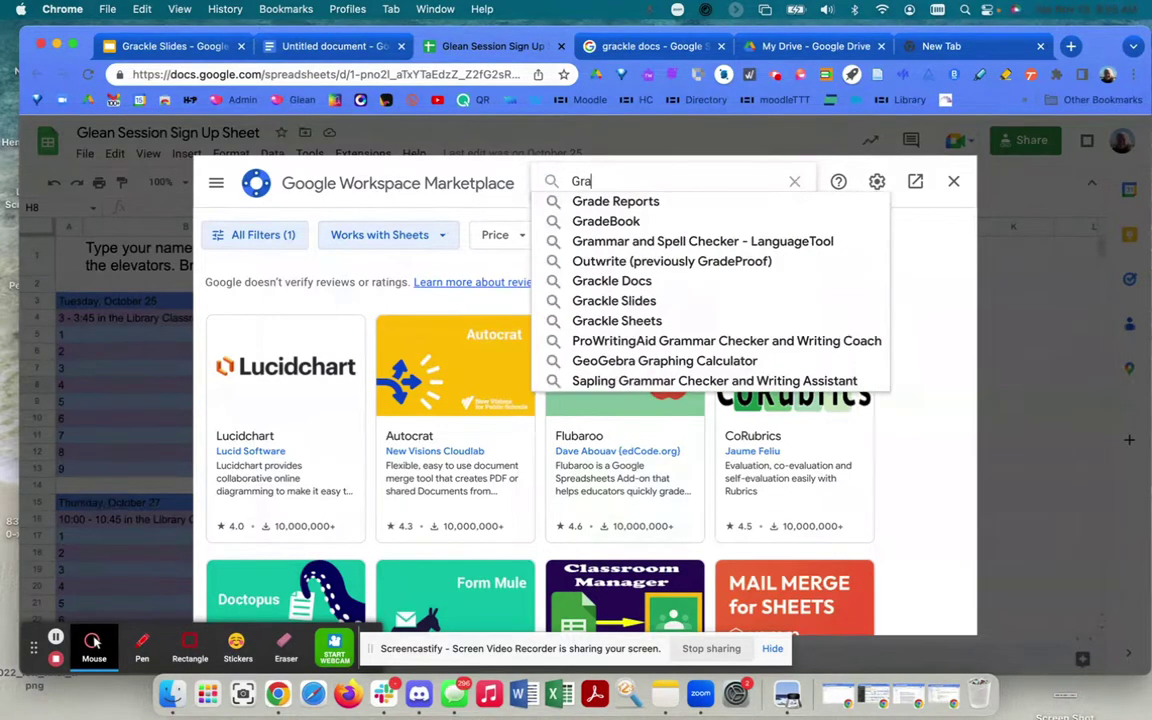
text(ckle Doc)
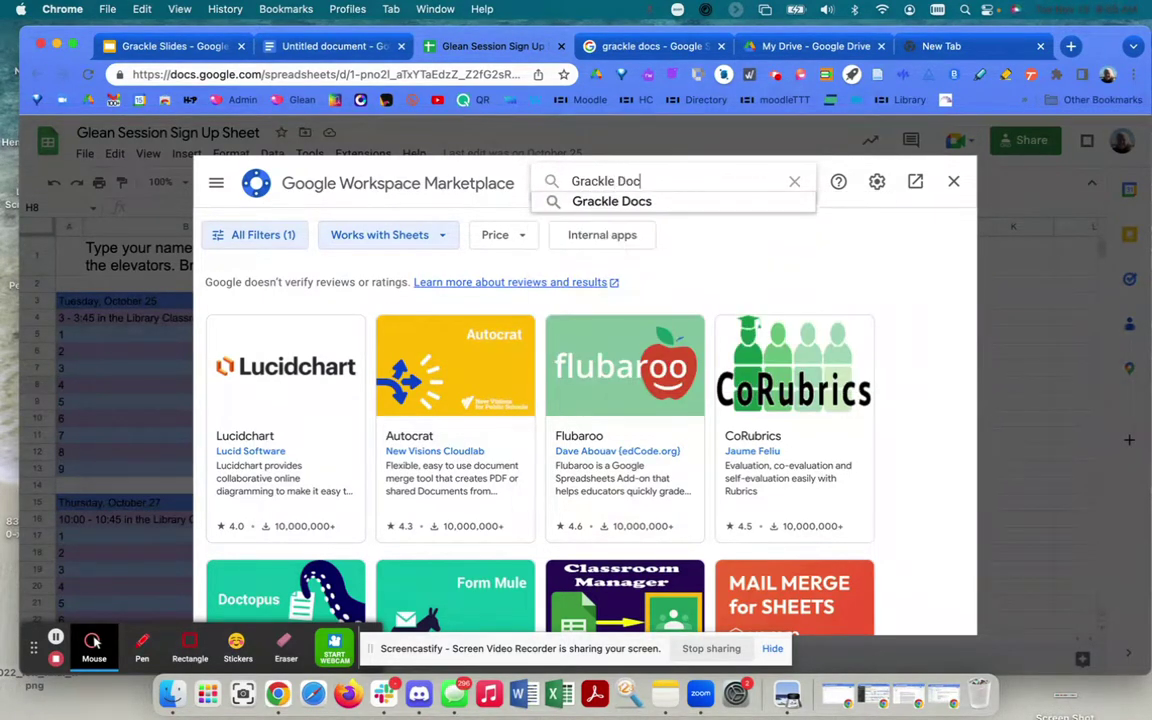
key(Return)
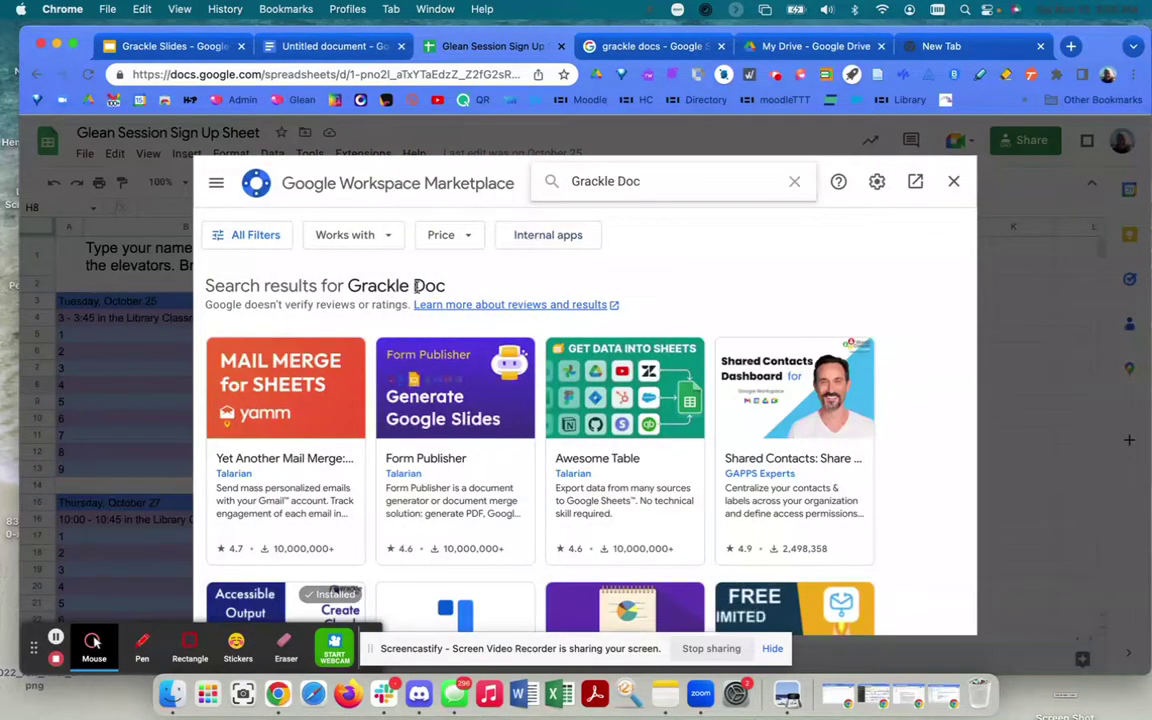
Find Grackle Docs in the search results, review its listing page, and close the marketplace.
scroll(377, 316, down, 2)
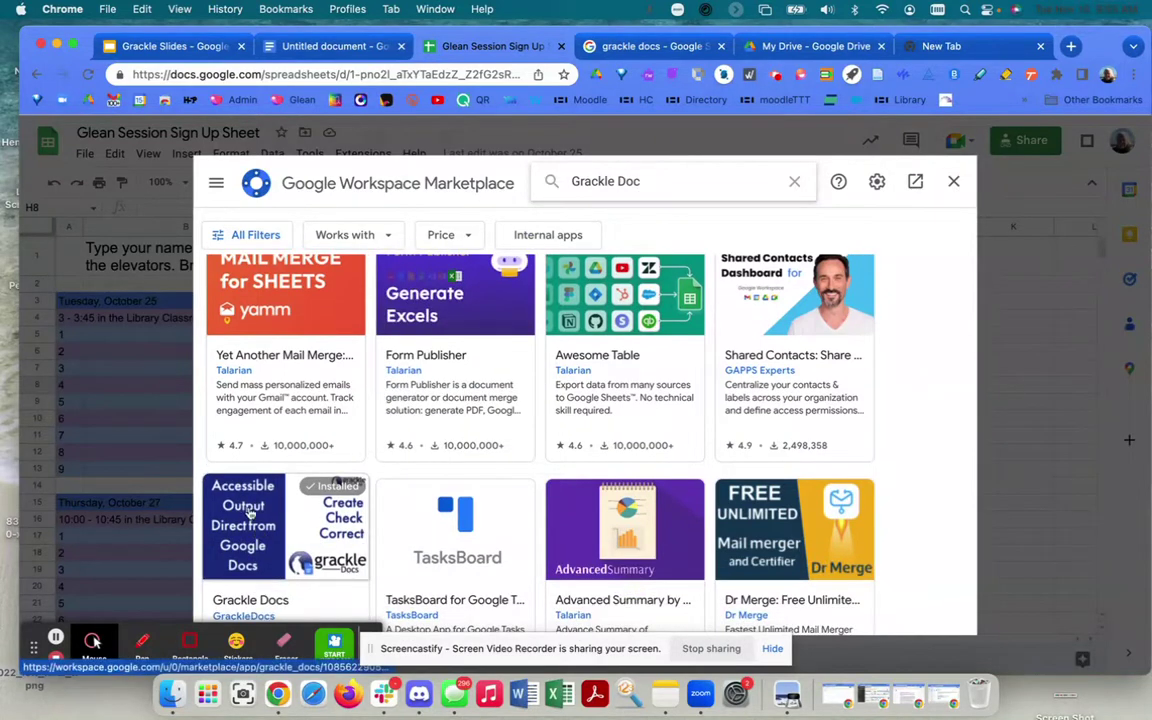
scroll(268, 528, down, 1)
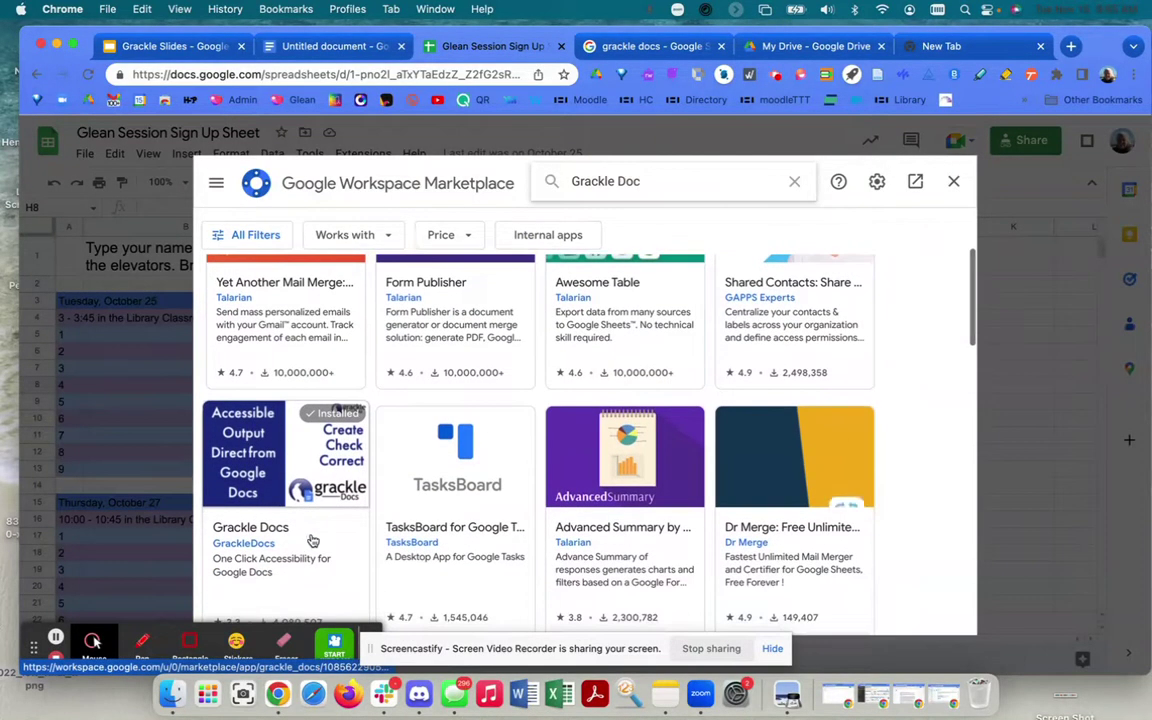
click(295, 505)
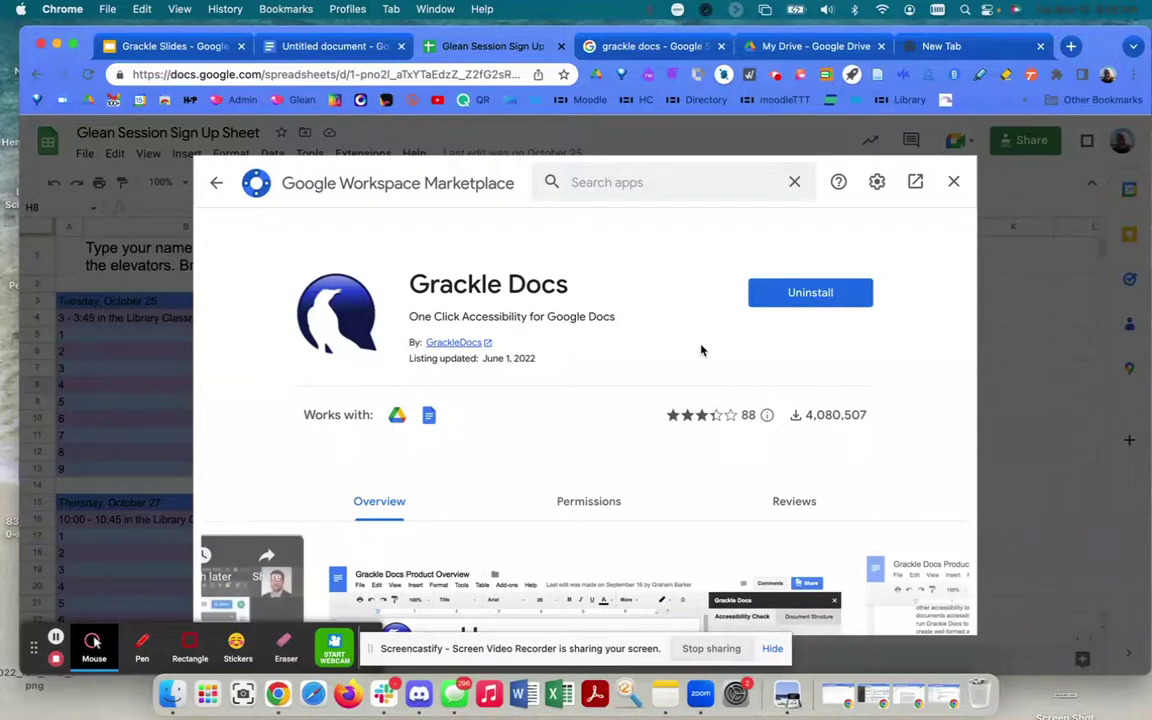
scroll(706, 368, down, 3)
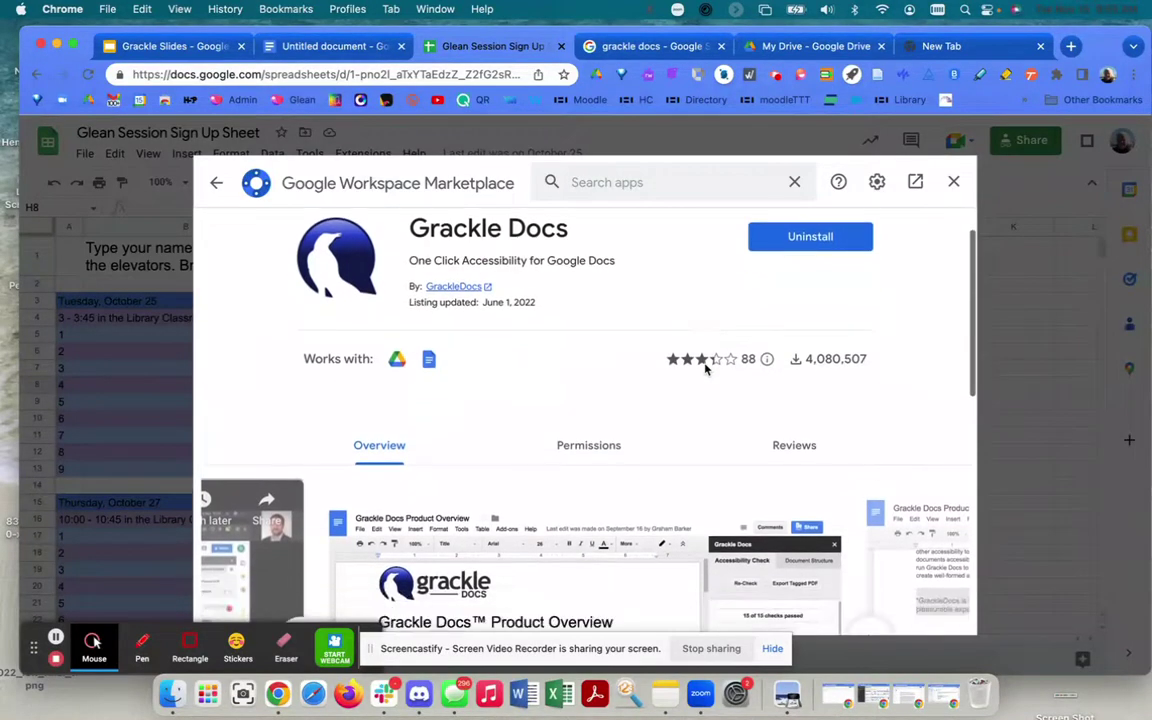
scroll(706, 368, down, 8)
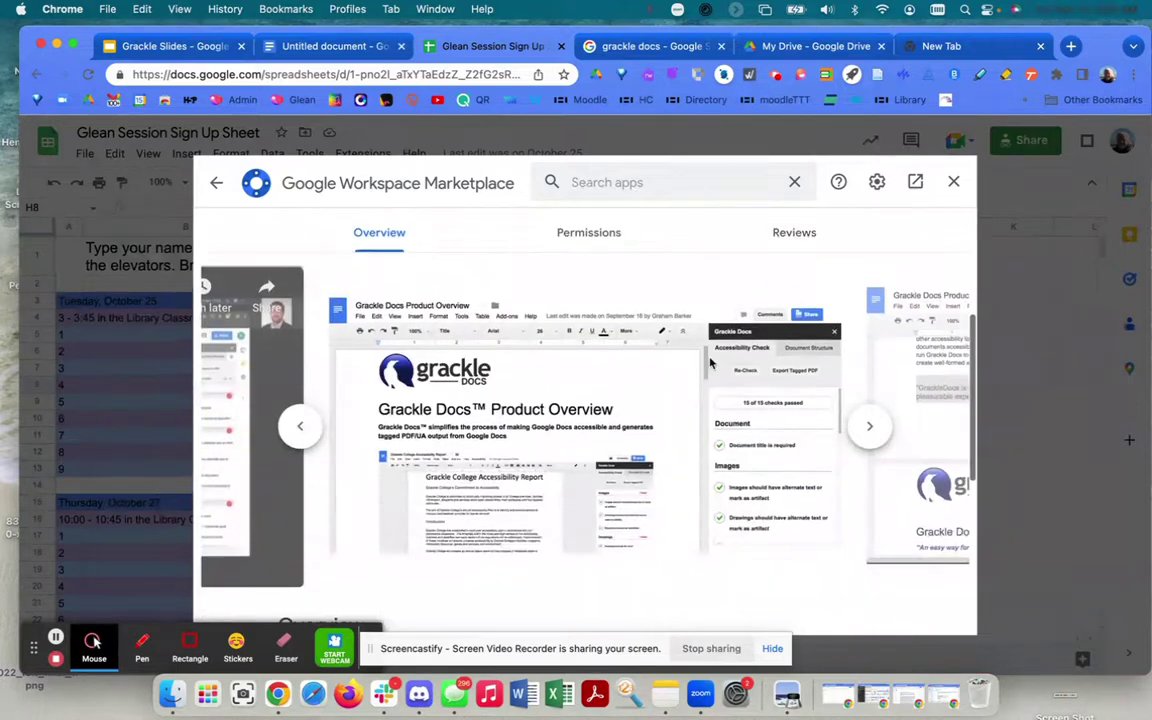
click(952, 183)
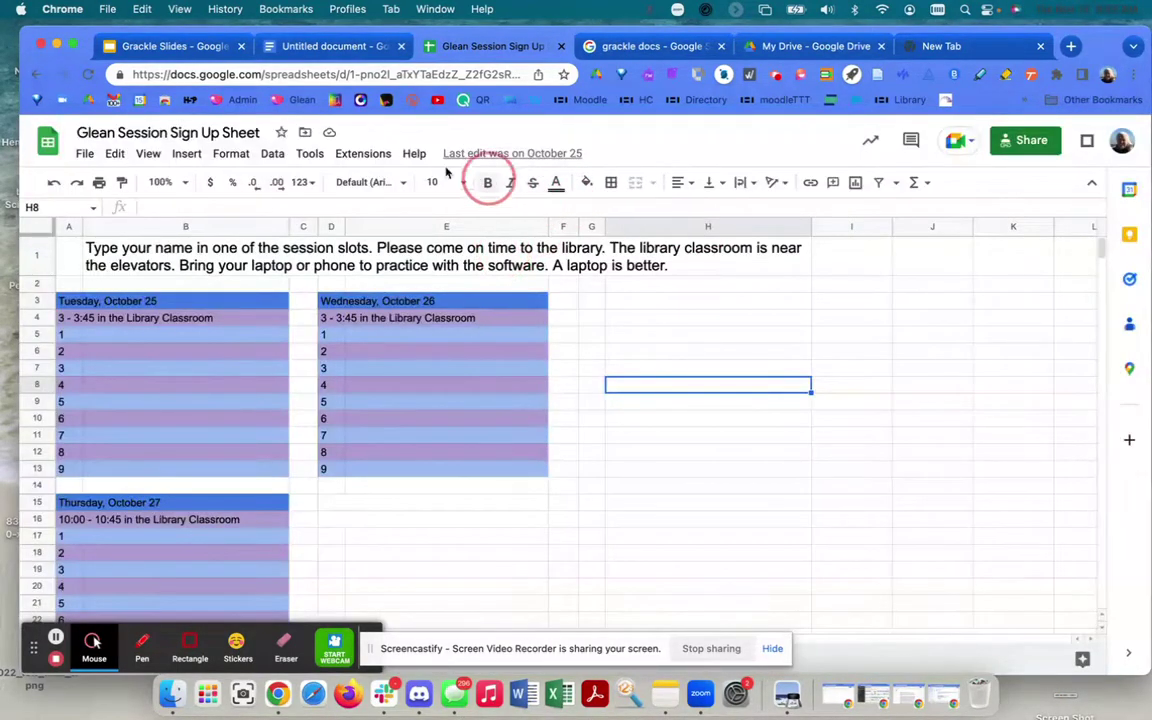
Launch the Grackle Sheets add-on on the sign-up spreadsheet and continue to its permission request.
click(371, 155)
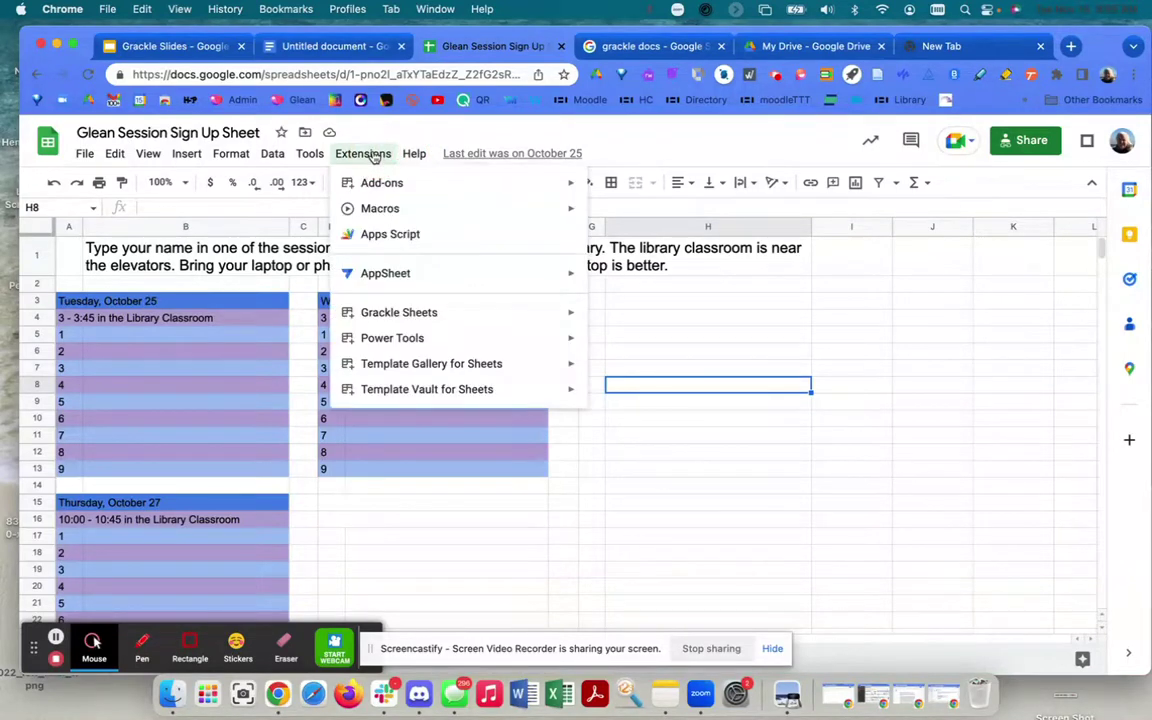
mouse_move(372, 316)
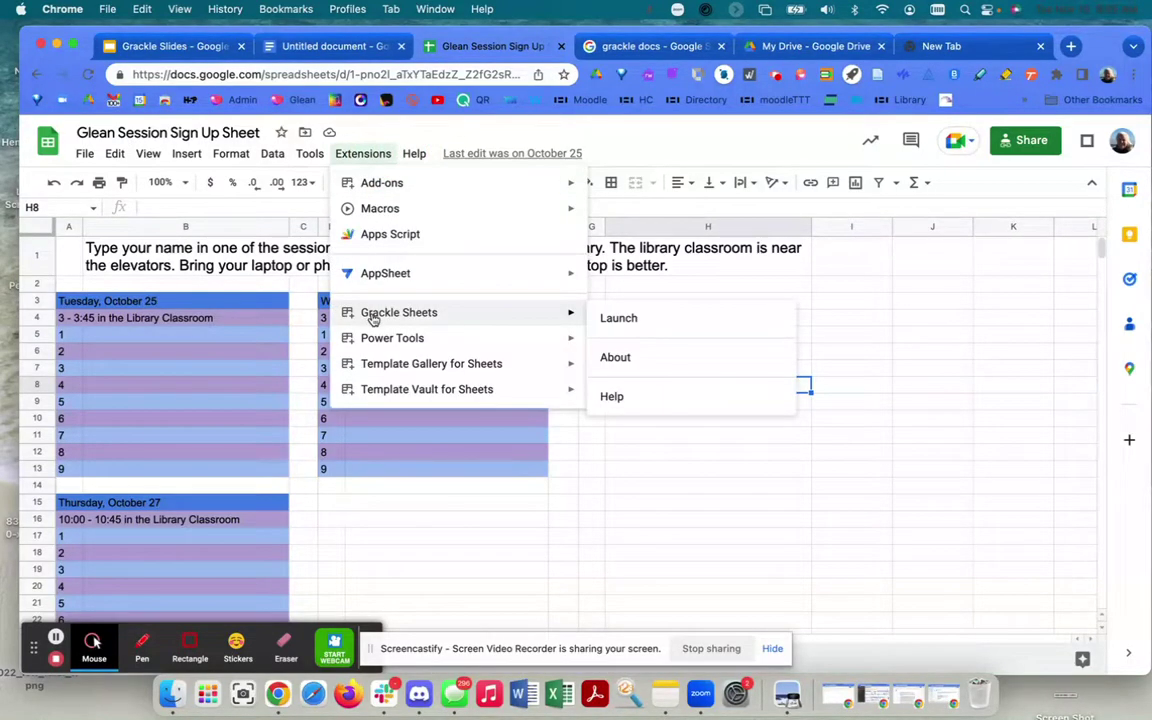
click(616, 320)
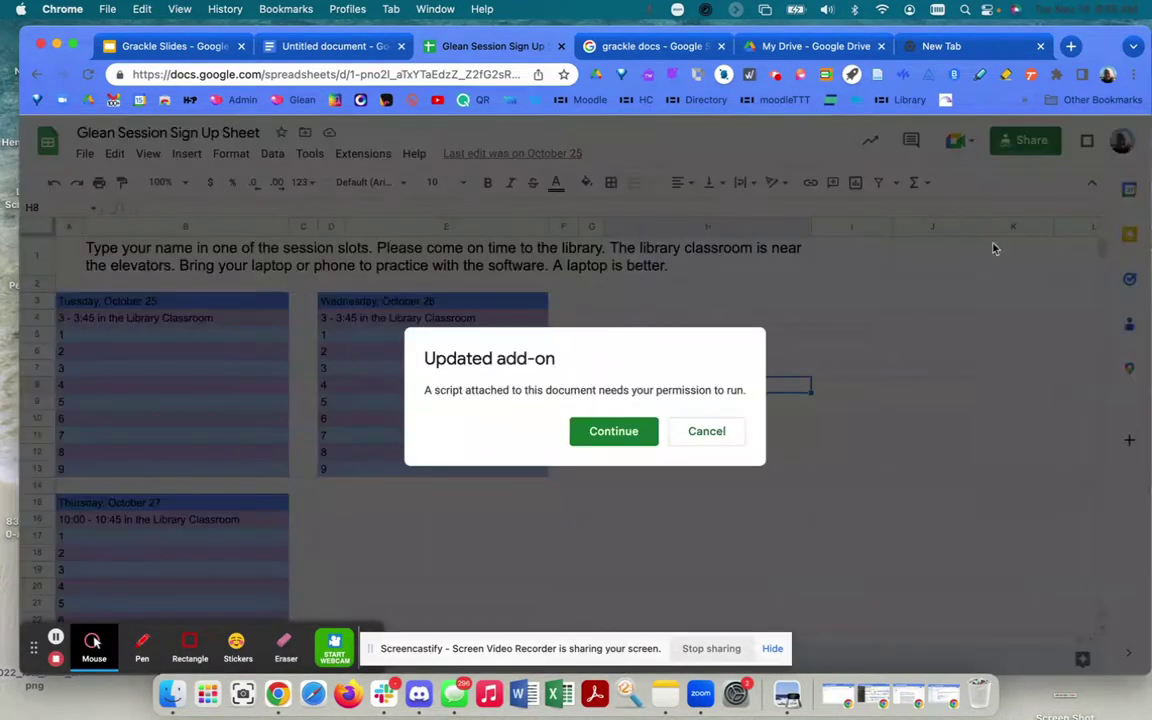
click(601, 437)
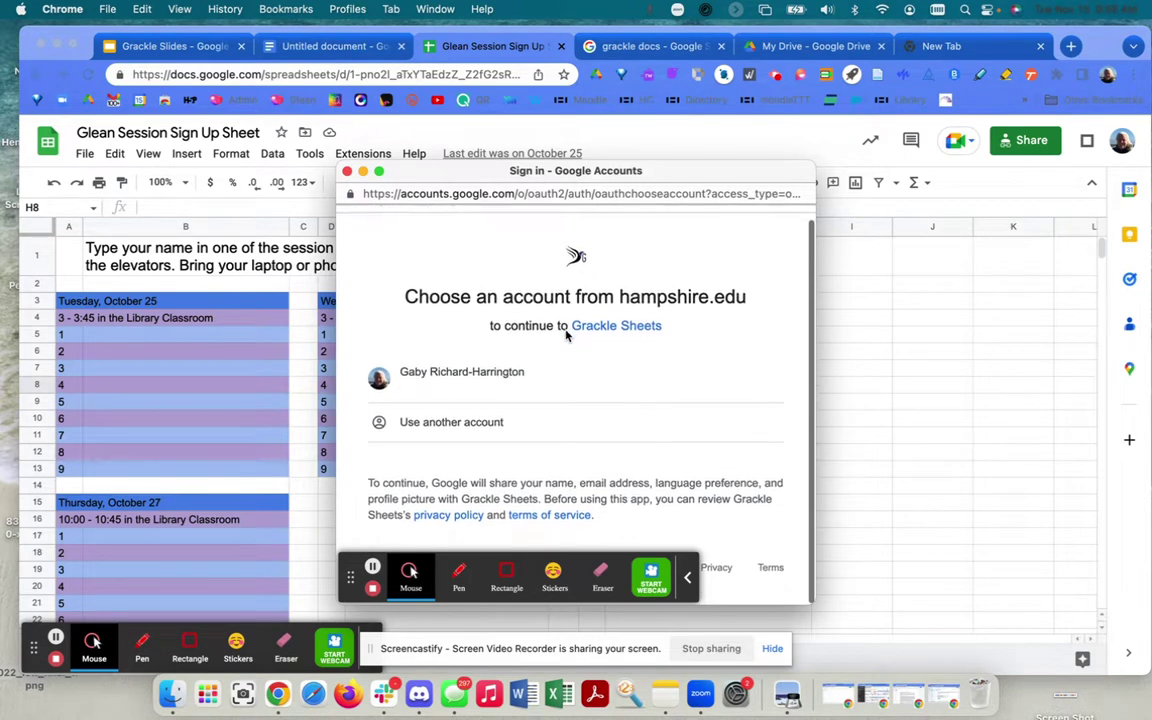
Authorize Grackle Sheets with the listed Google account, allow the requested access, and close the authorization window.
click(548, 397)
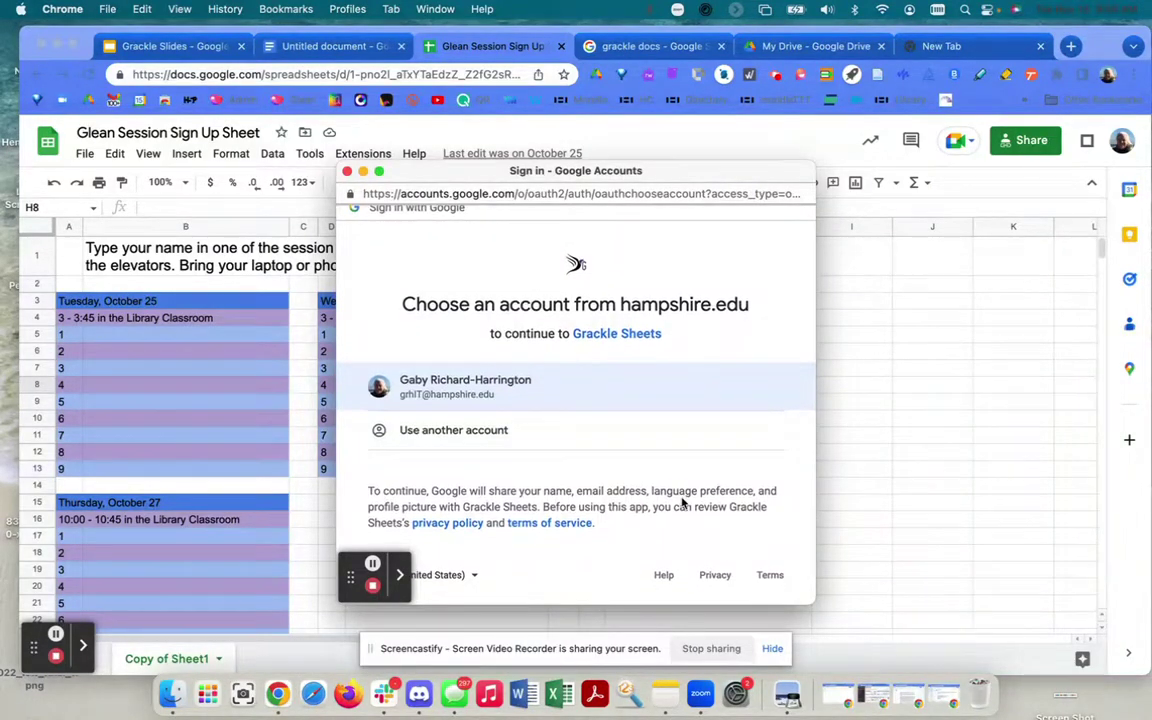
click(634, 394)
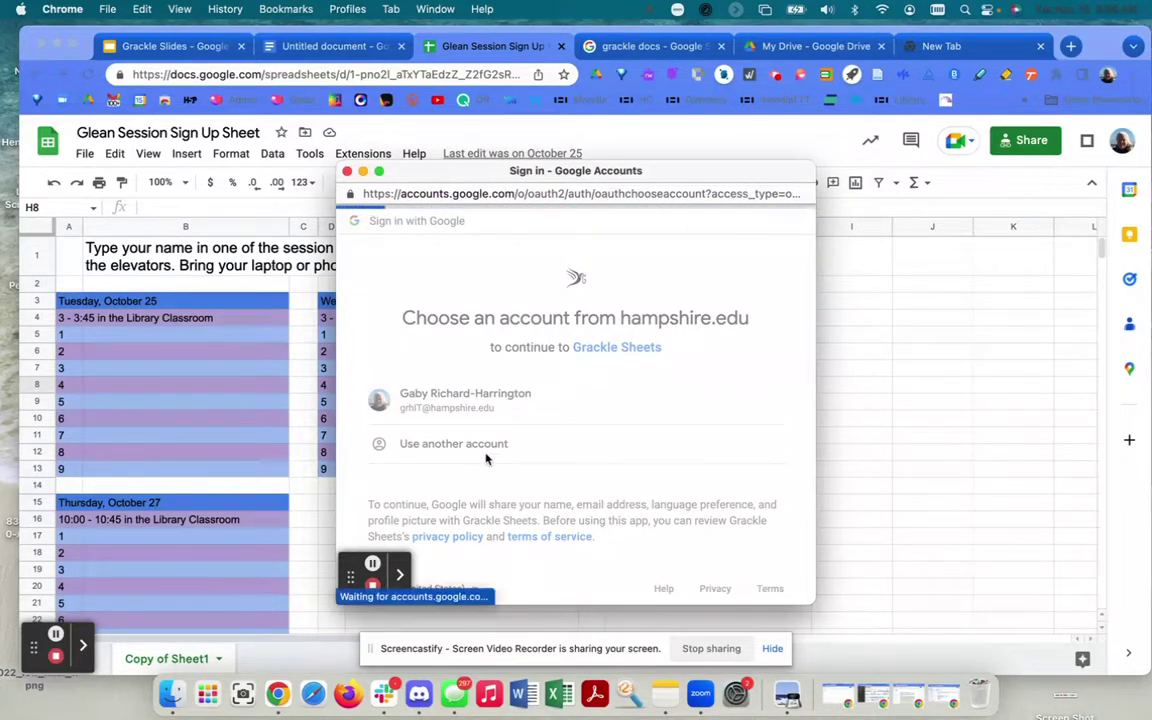
click(401, 578)
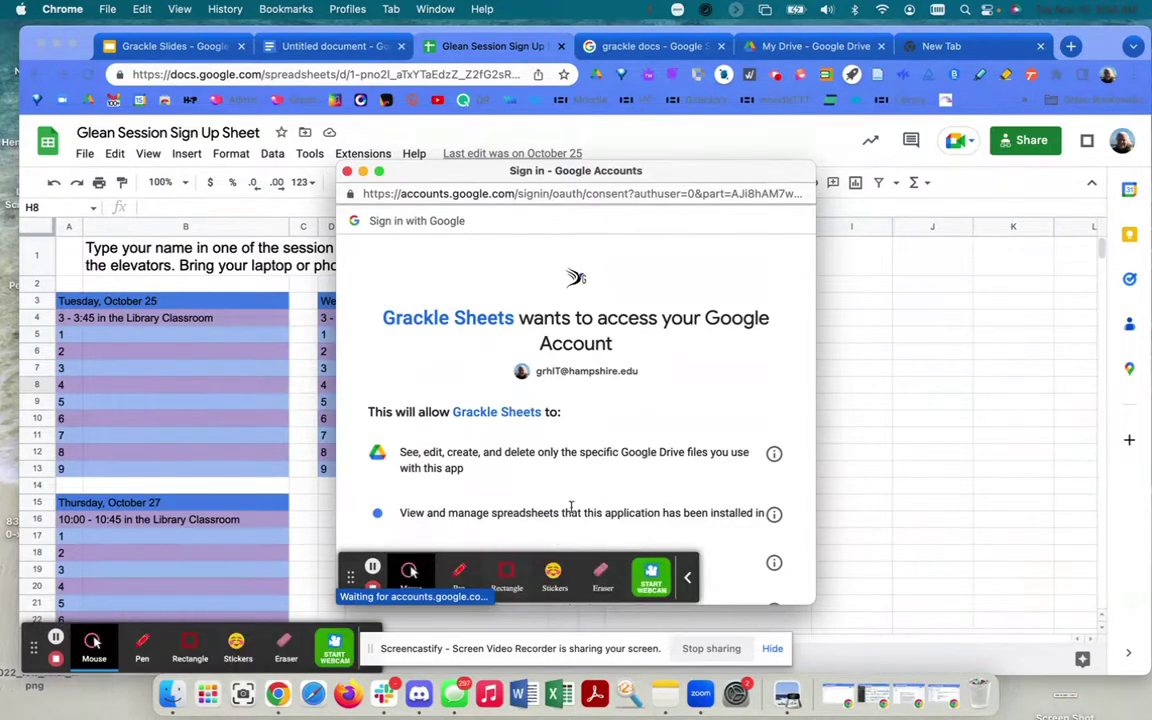
scroll(571, 512, down, 5)
click(676, 494)
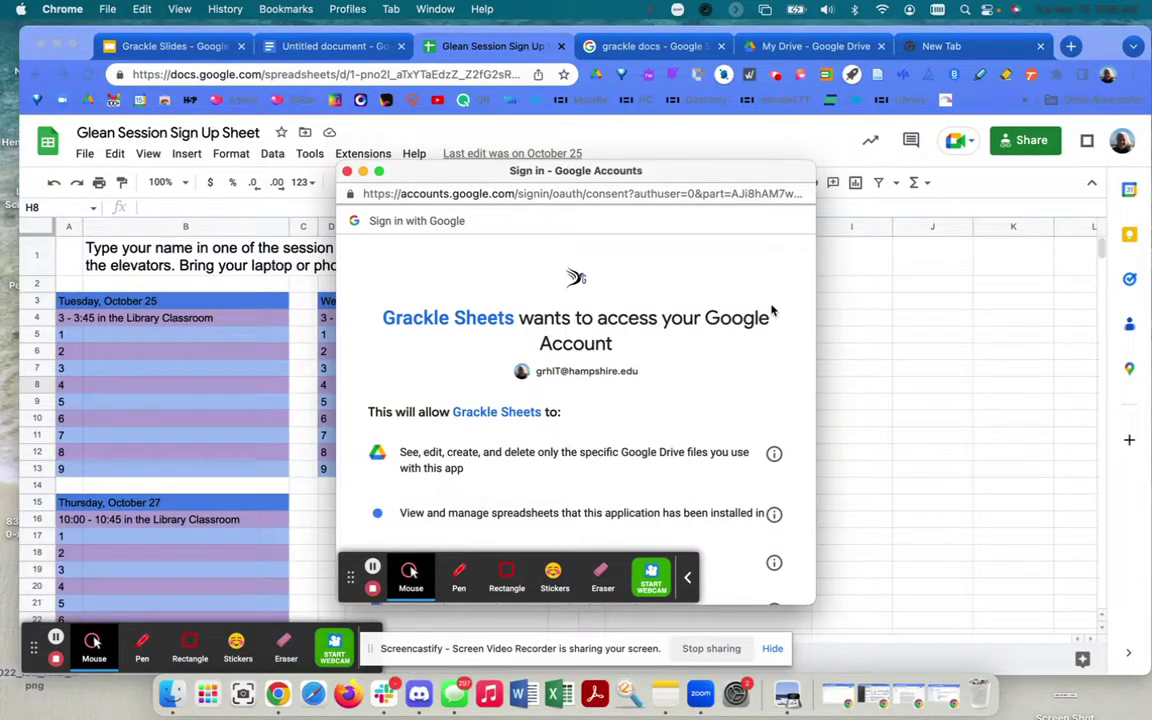
scroll(648, 356, down, 8)
click(680, 494)
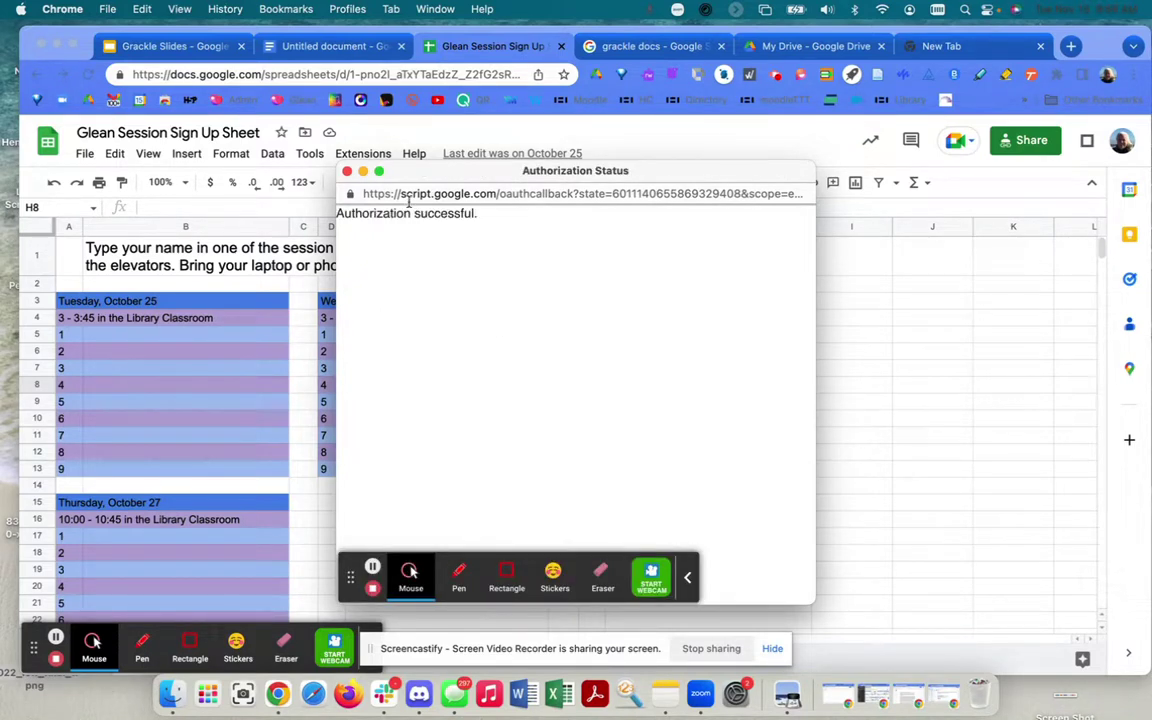
click(346, 171)
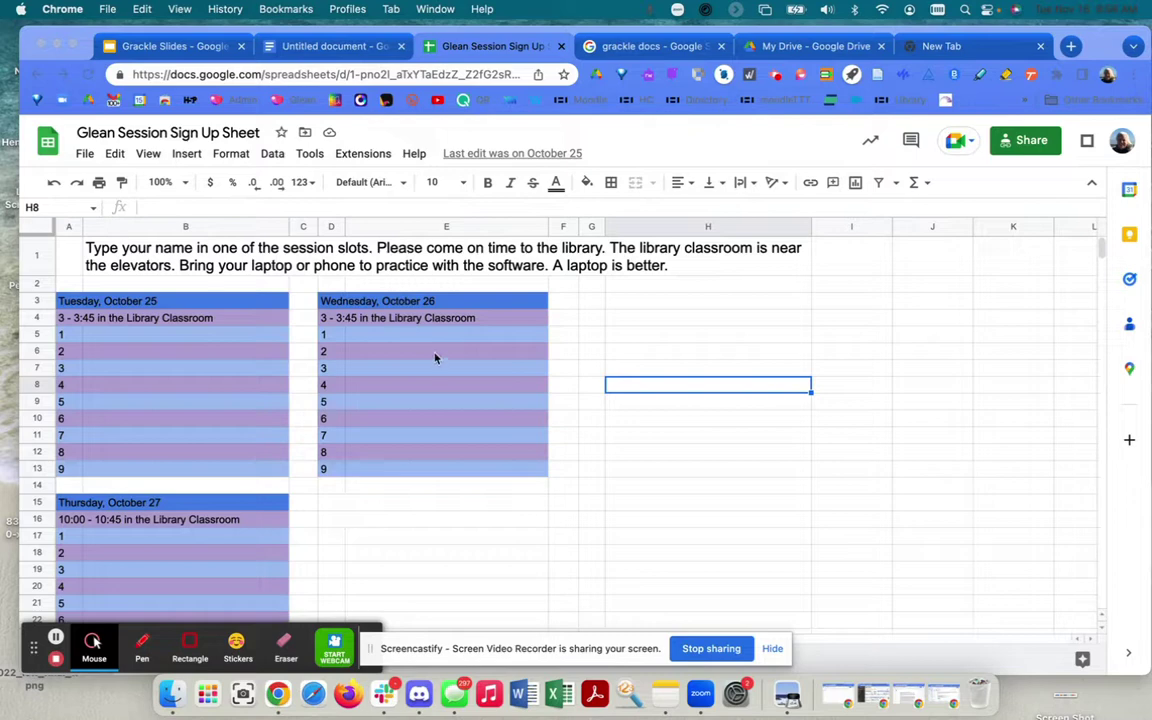
Switch to the untitled Google Docs document, open its add-on marketplace, and search for Grackle Docs.
click(328, 47)
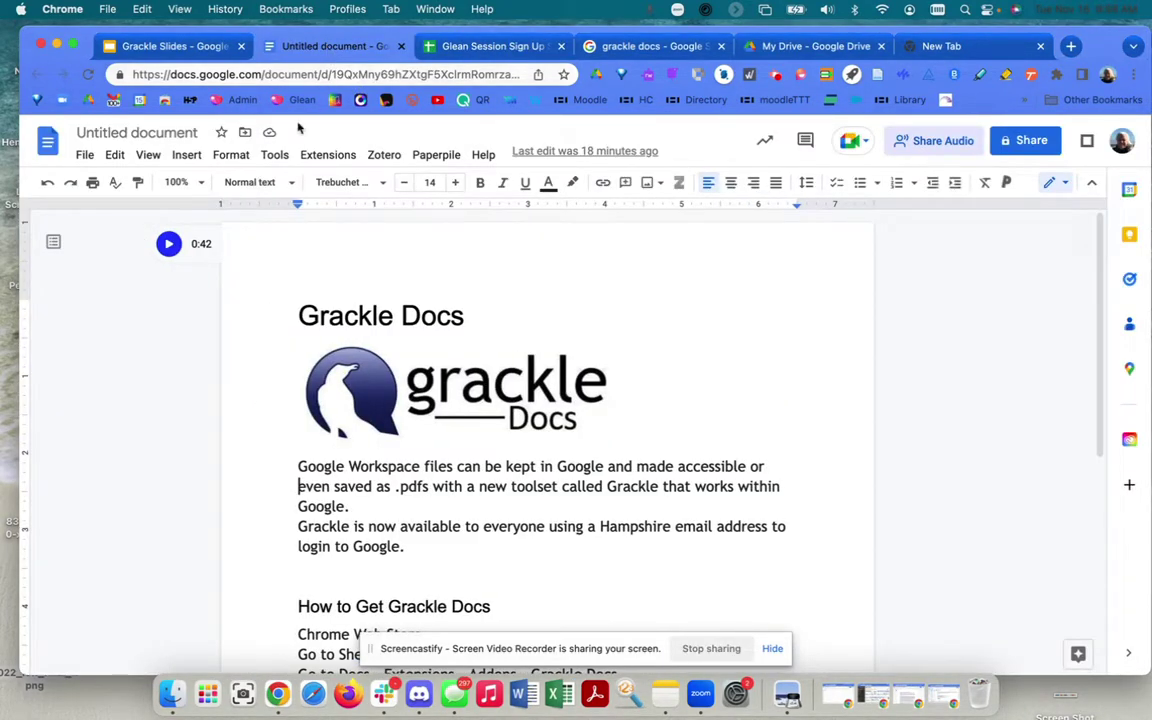
click(321, 162)
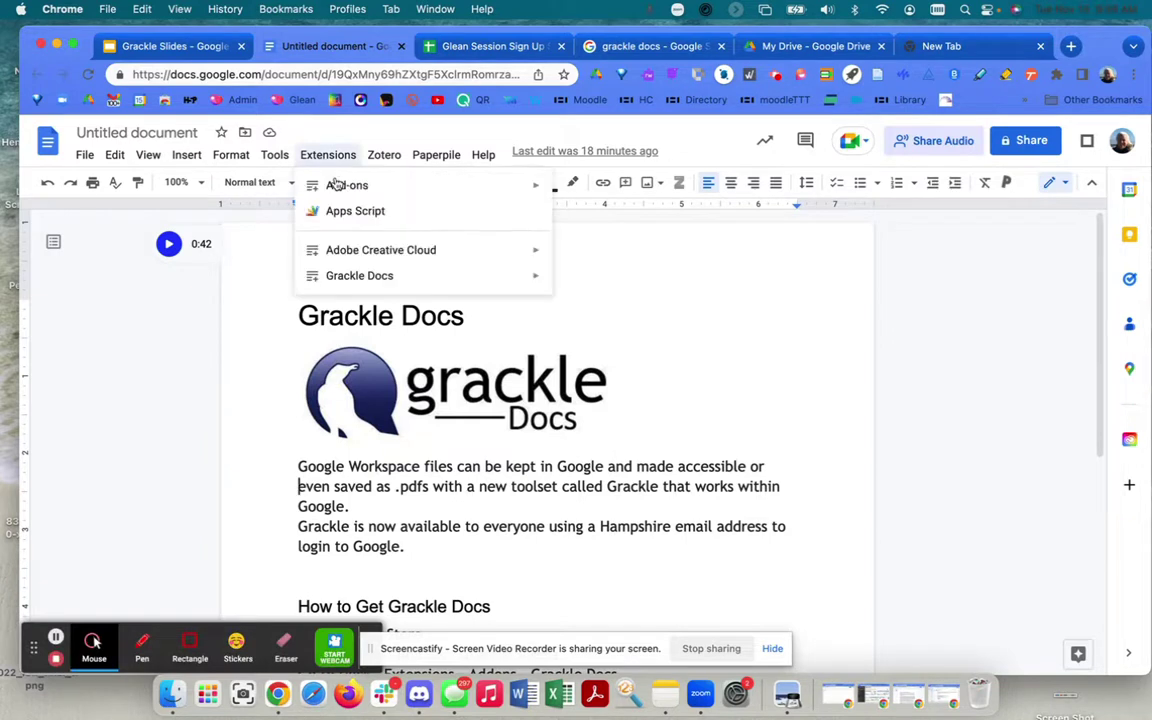
mouse_move(332, 185)
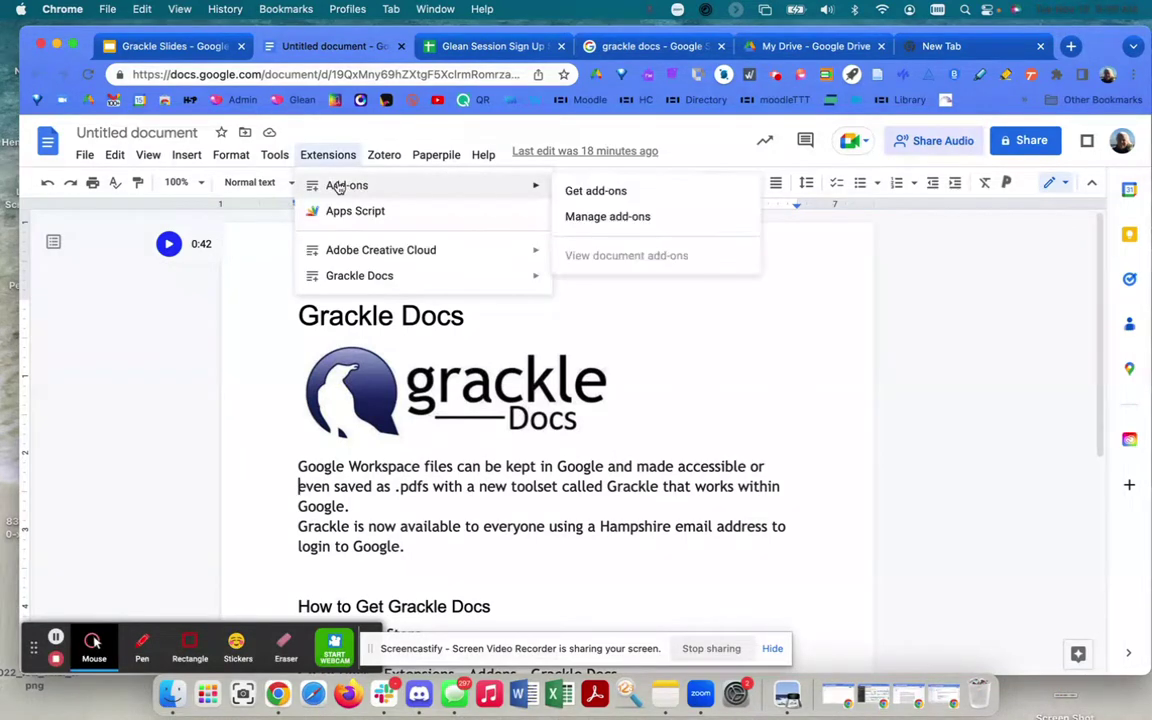
click(590, 193)
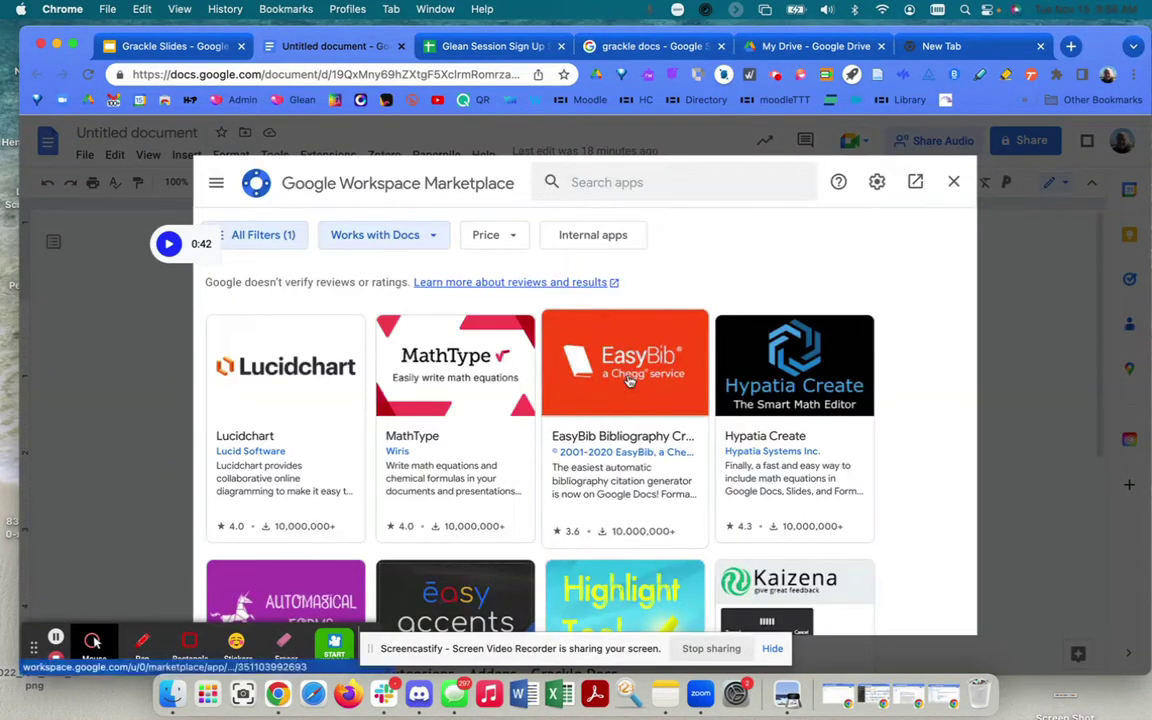
scroll(442, 427, down, 2)
scroll(442, 427, up, 2)
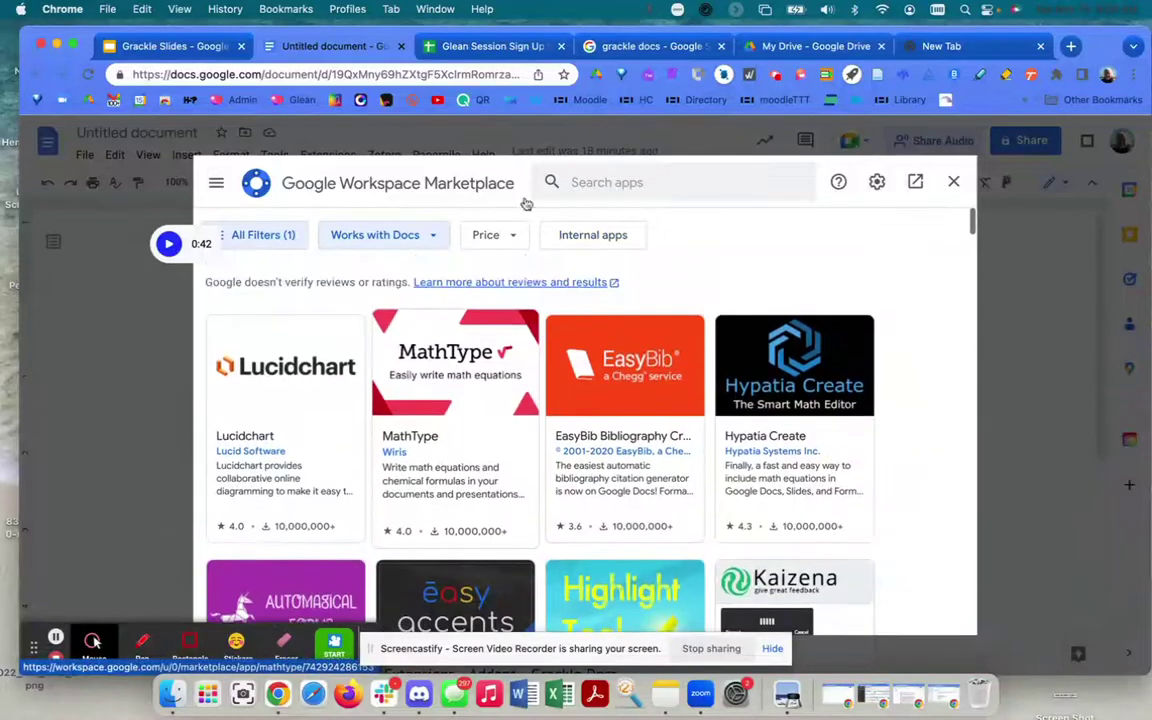
click(569, 182)
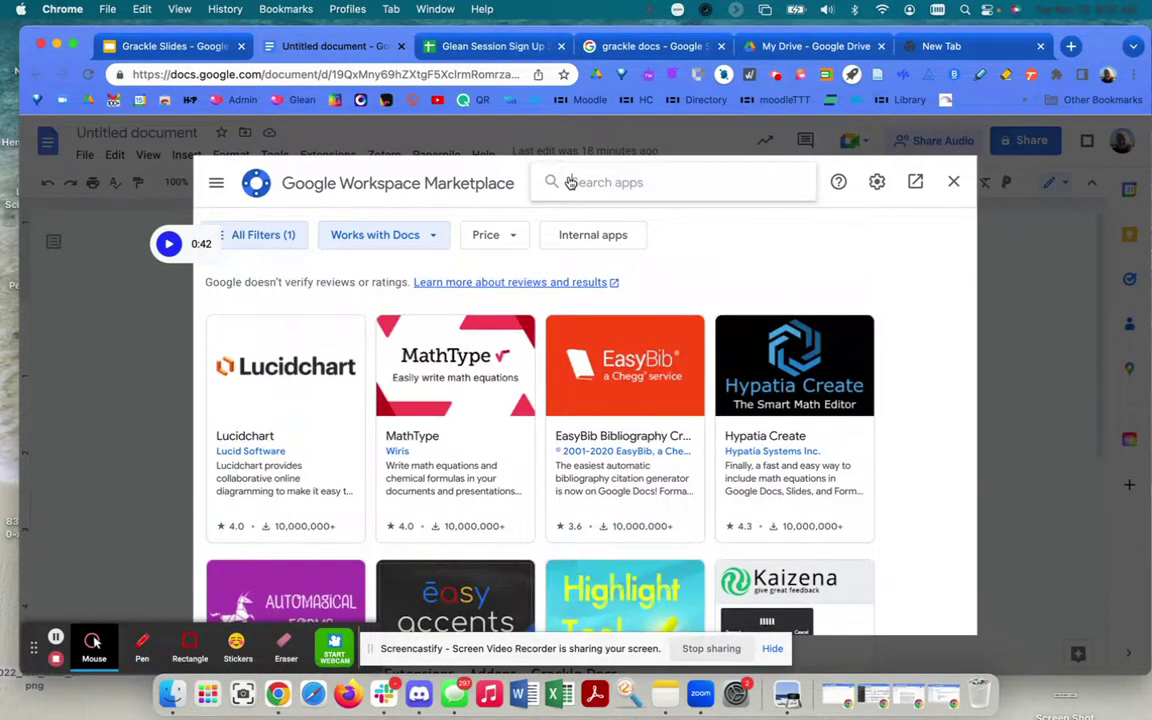
text(Grackle)
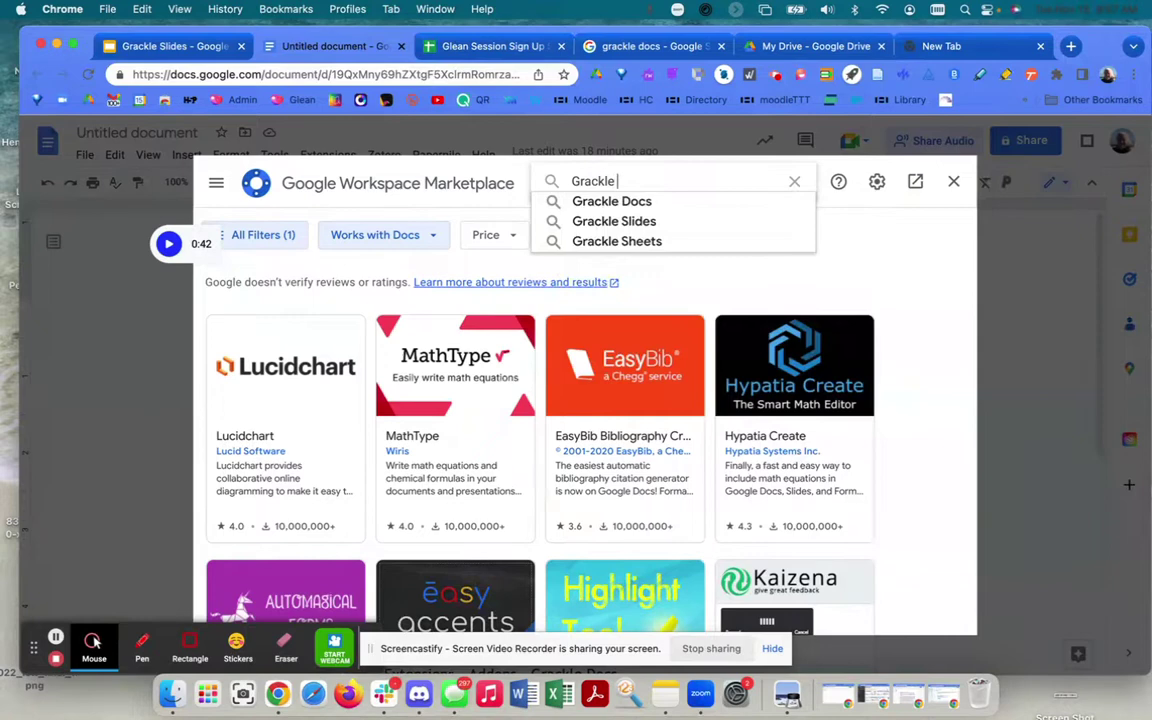
click(584, 202)
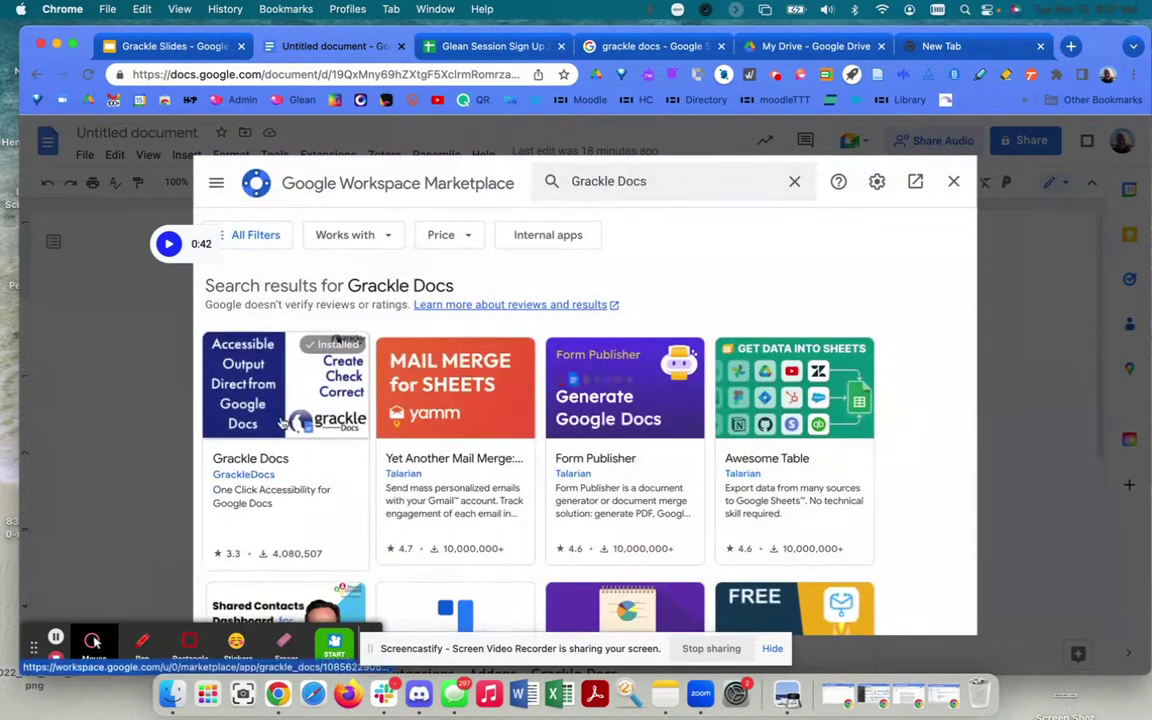
Open the Grackle Docs listing from the search results and examine its install option and product overview.
click(299, 398)
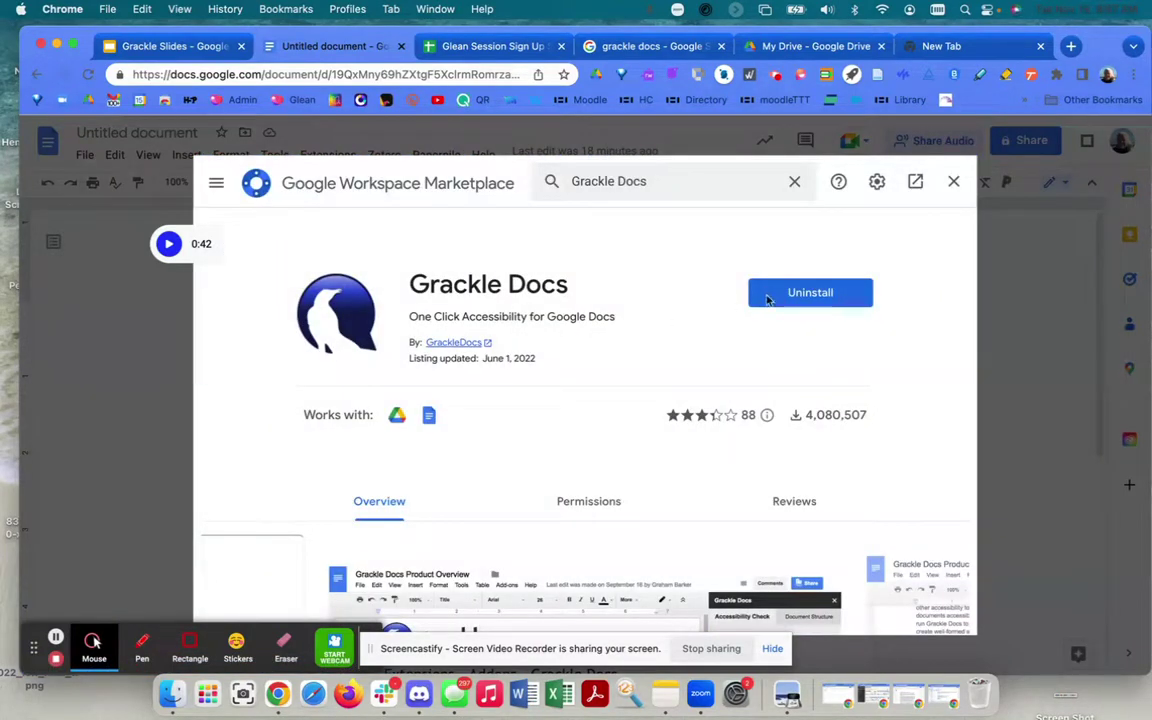
scroll(625, 362, down, 8)
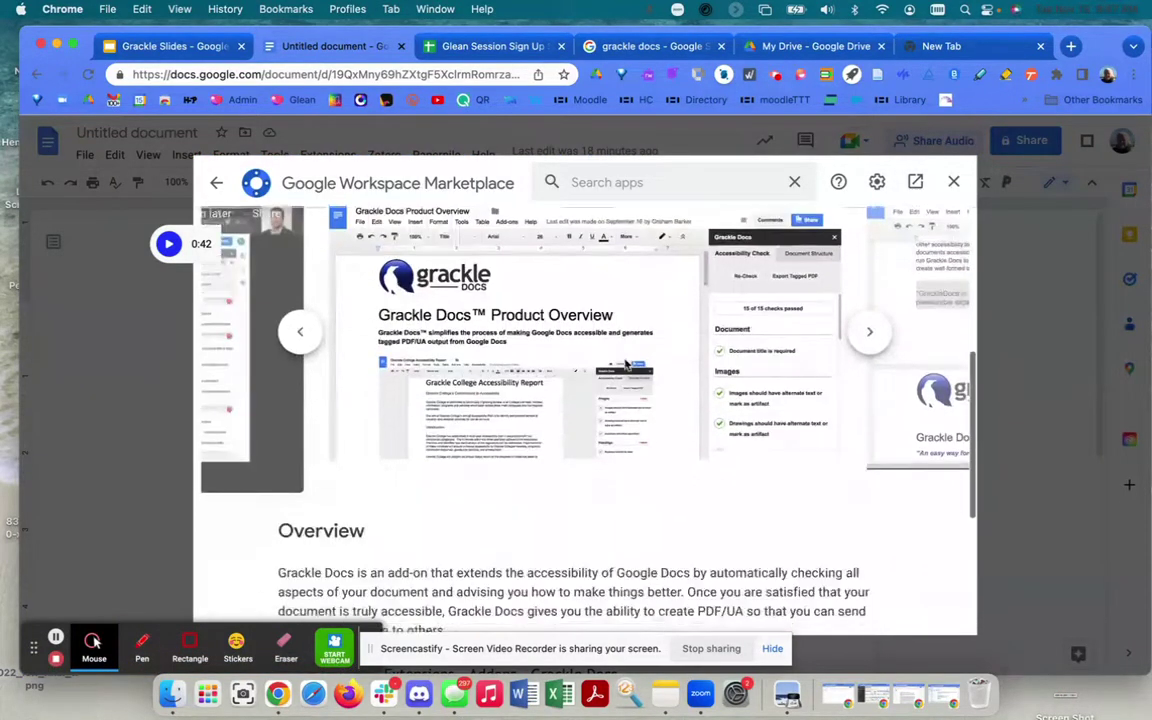
scroll(625, 363, up, 5)
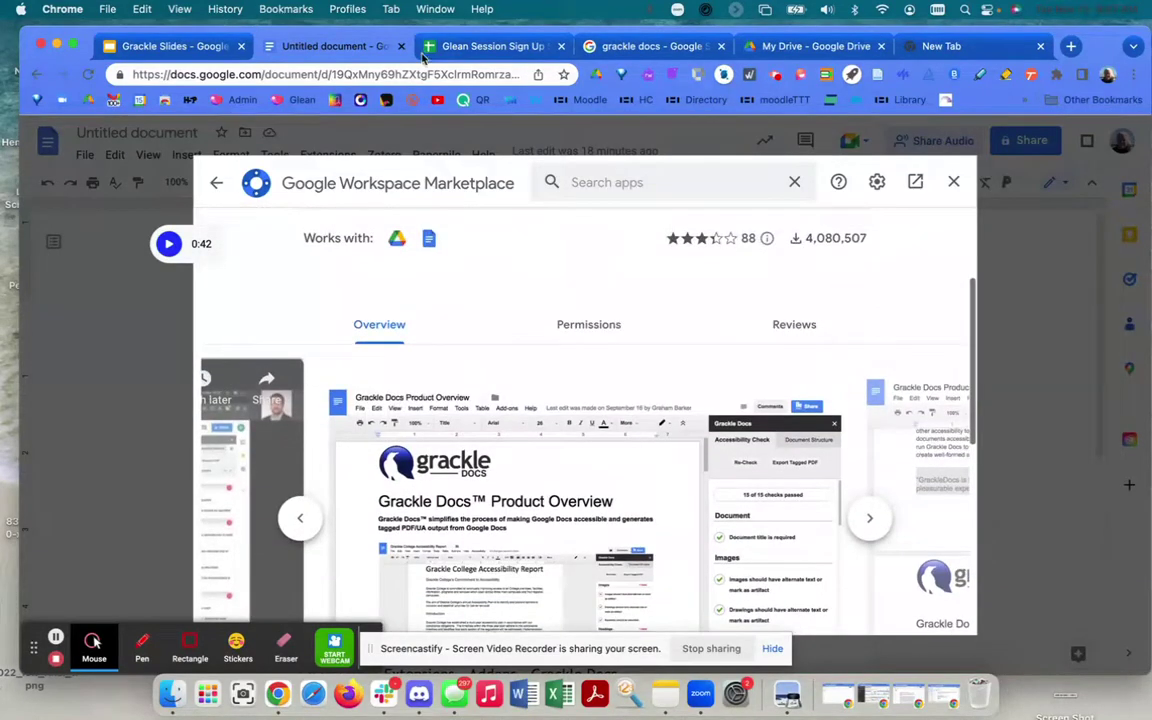
Switch to the Grackle Slides presentation in Google Slides and show its title slide.
click(205, 46)
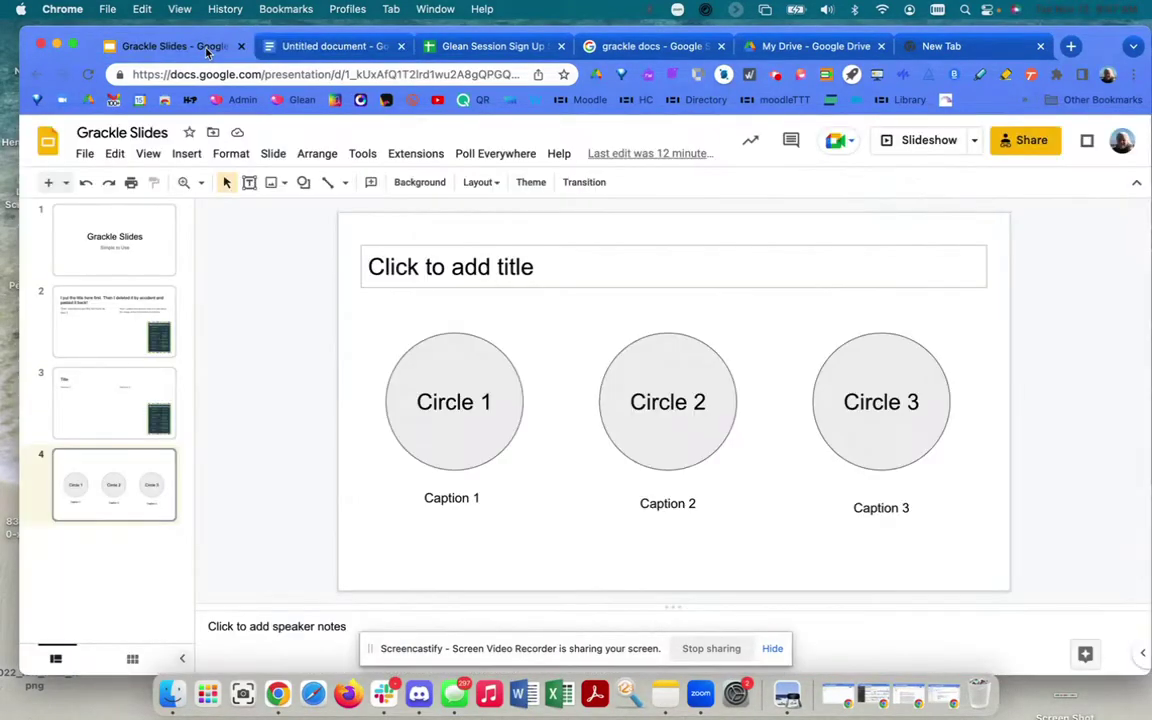
click(113, 242)
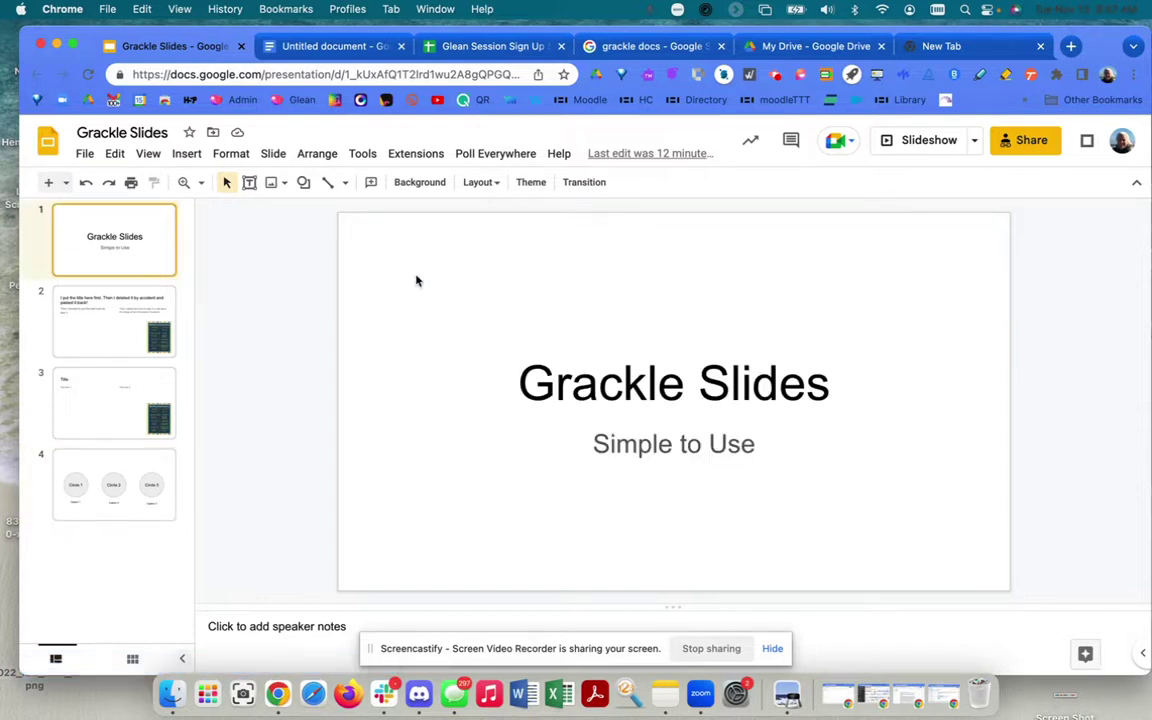
Launch the Grackle Slides accessibility check and expand its "A slide should have a title" result.
click(405, 155)
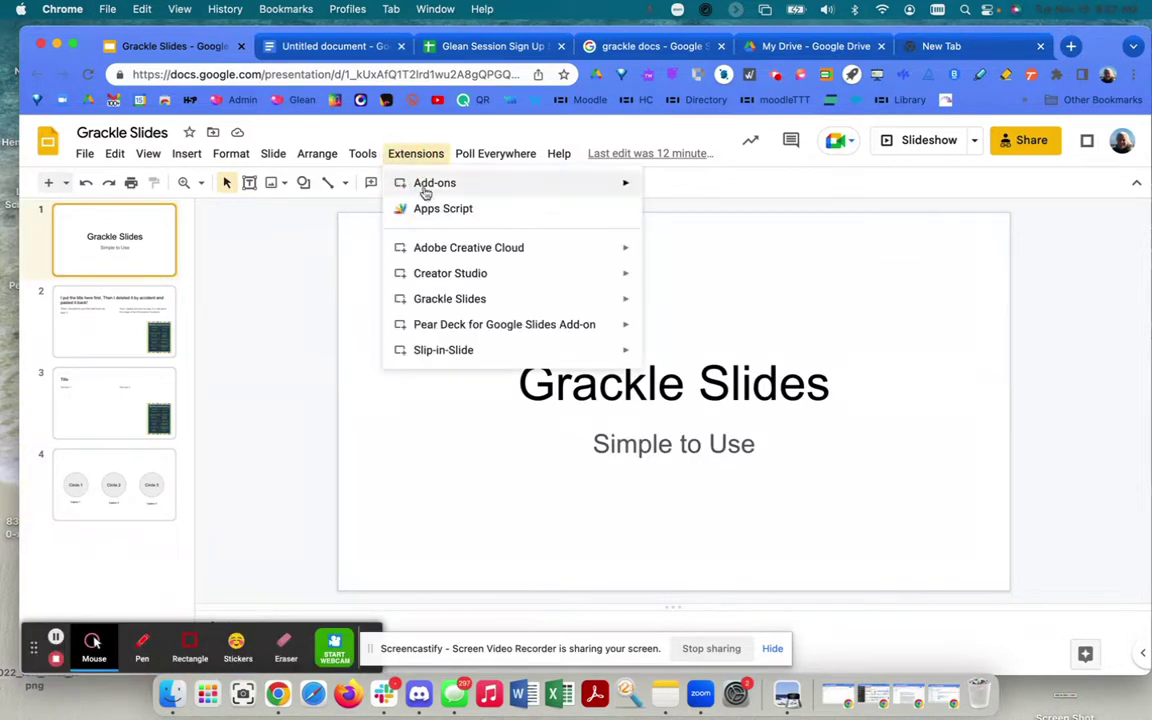
mouse_move(430, 186)
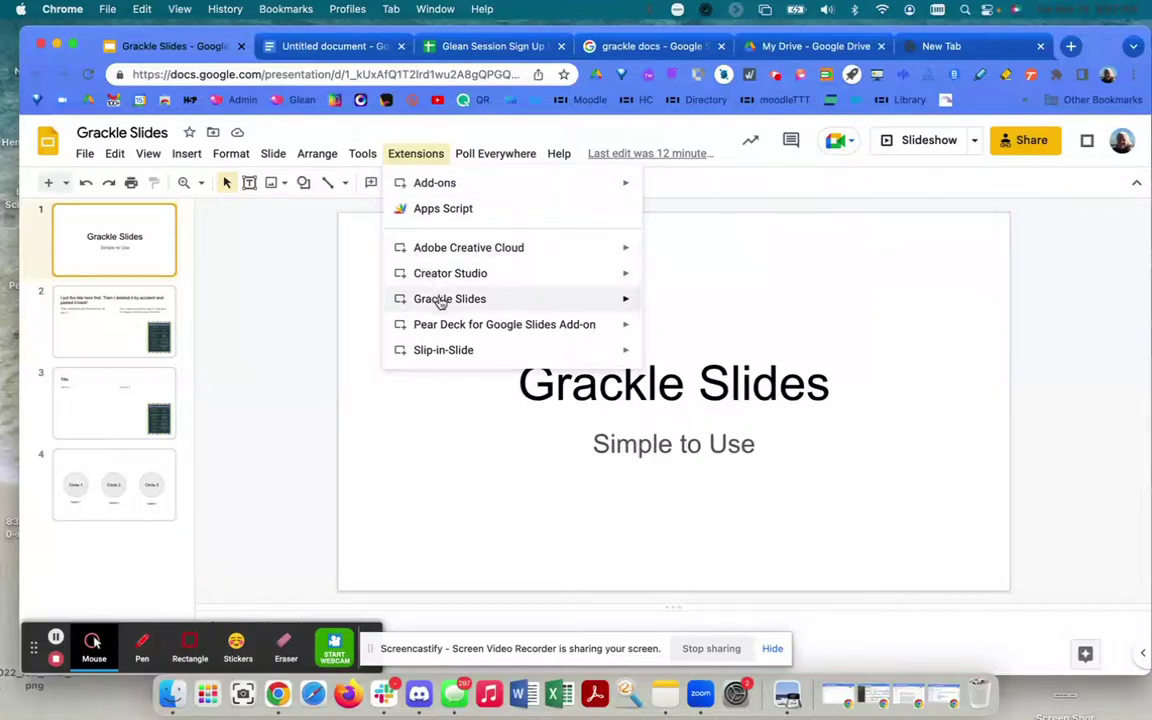
mouse_move(443, 298)
click(675, 304)
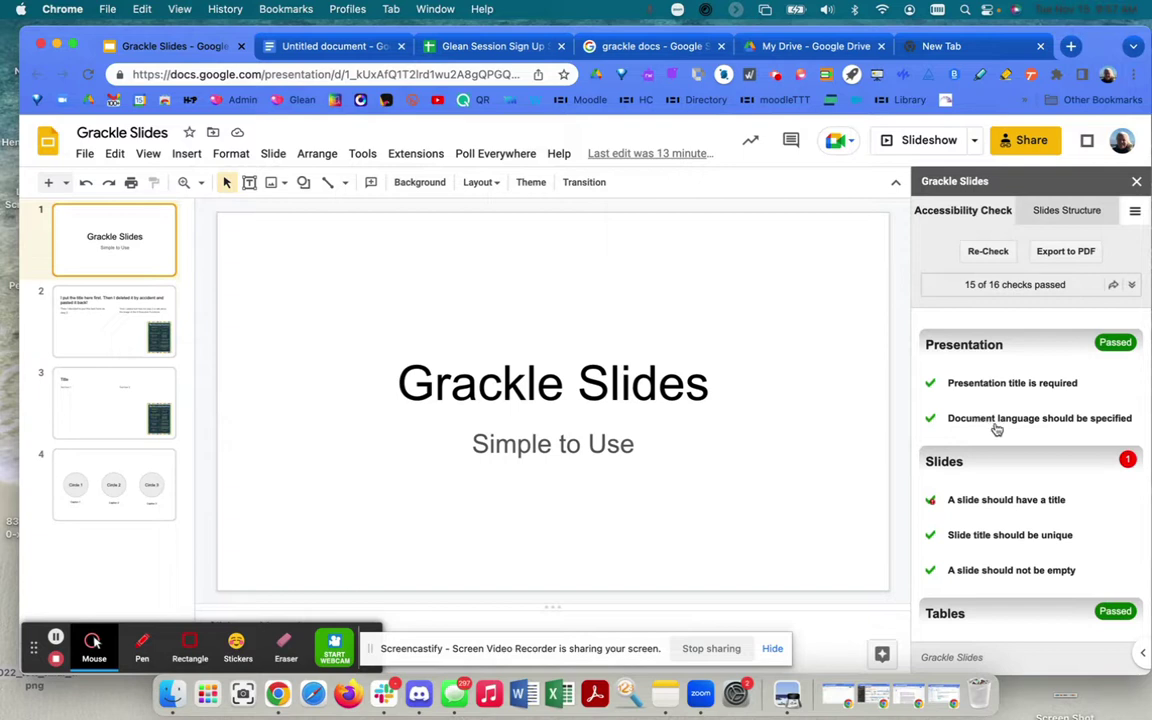
scroll(997, 429, down, 2)
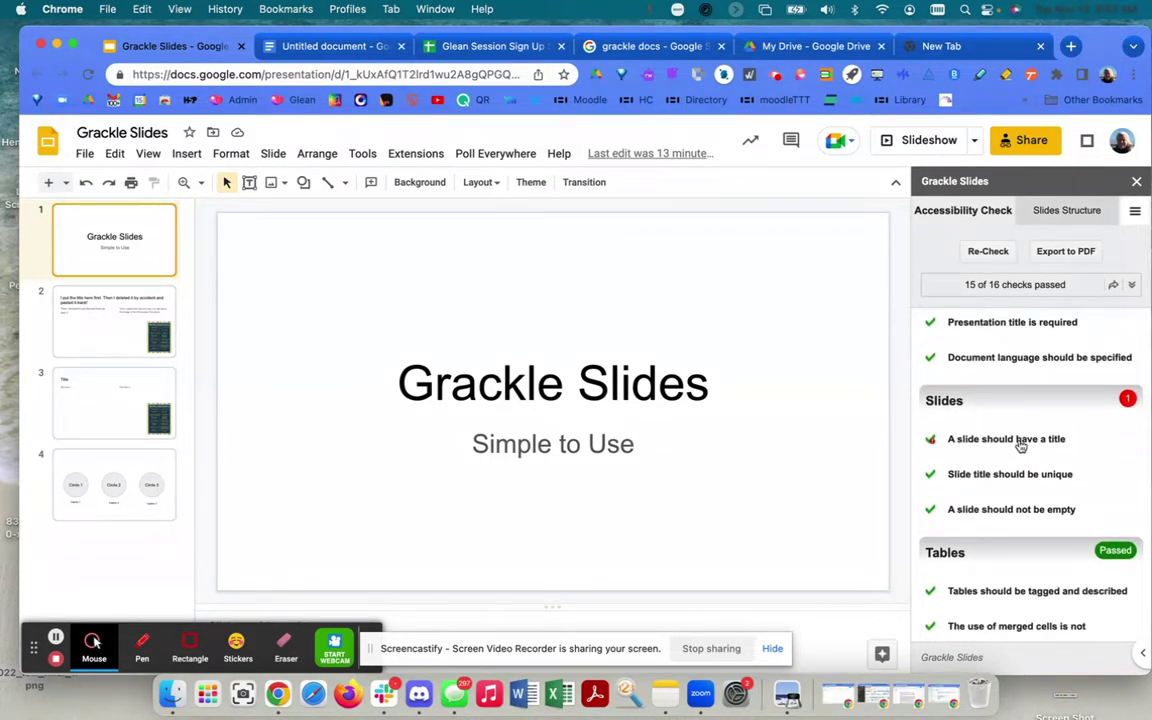
click(1020, 442)
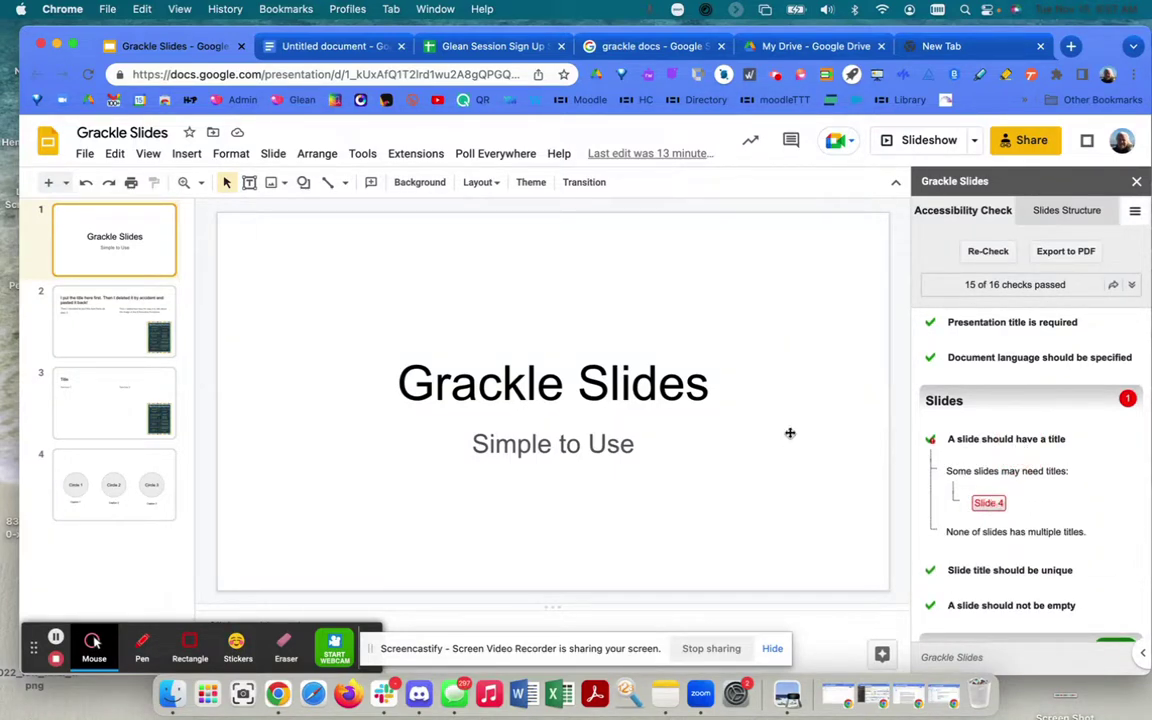
Add the title "Circles" to slide 4, the slide with three circles.
click(127, 467)
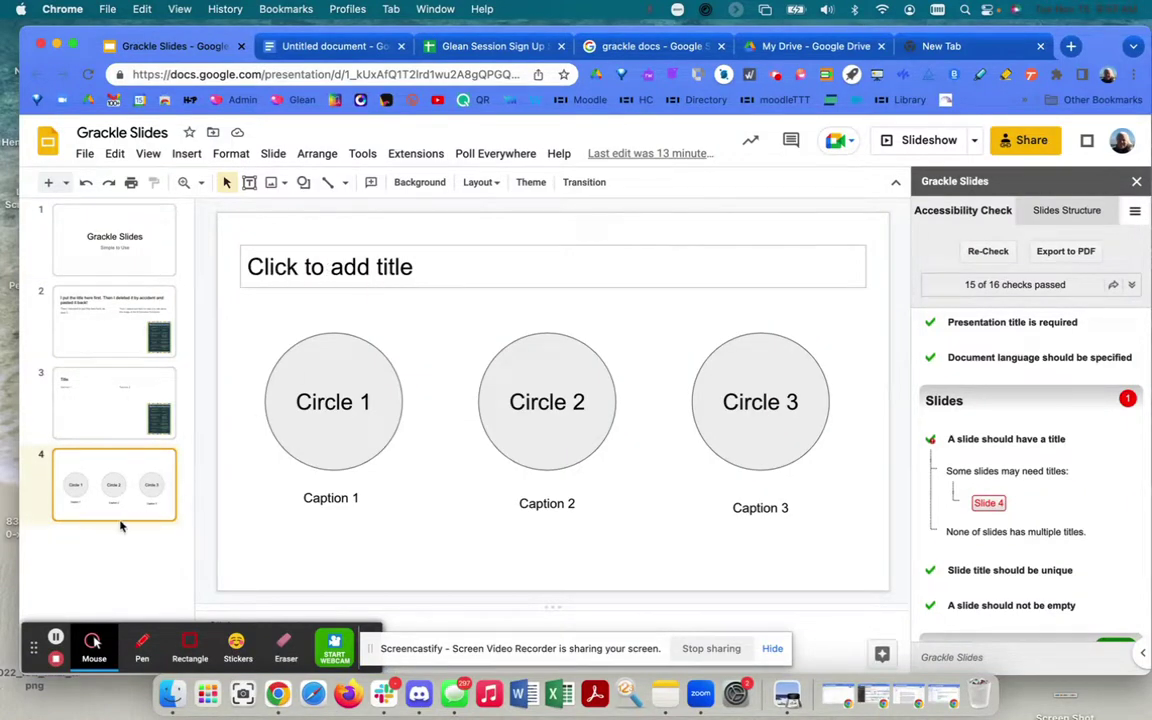
click(327, 272)
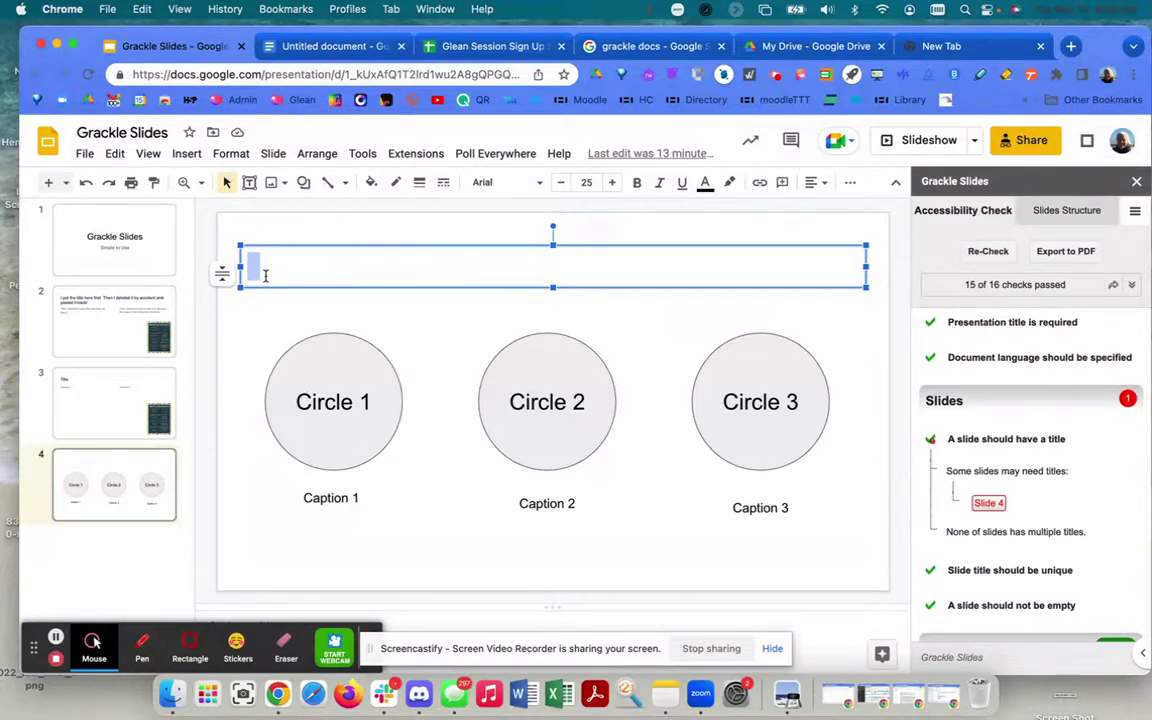
text(Cir)
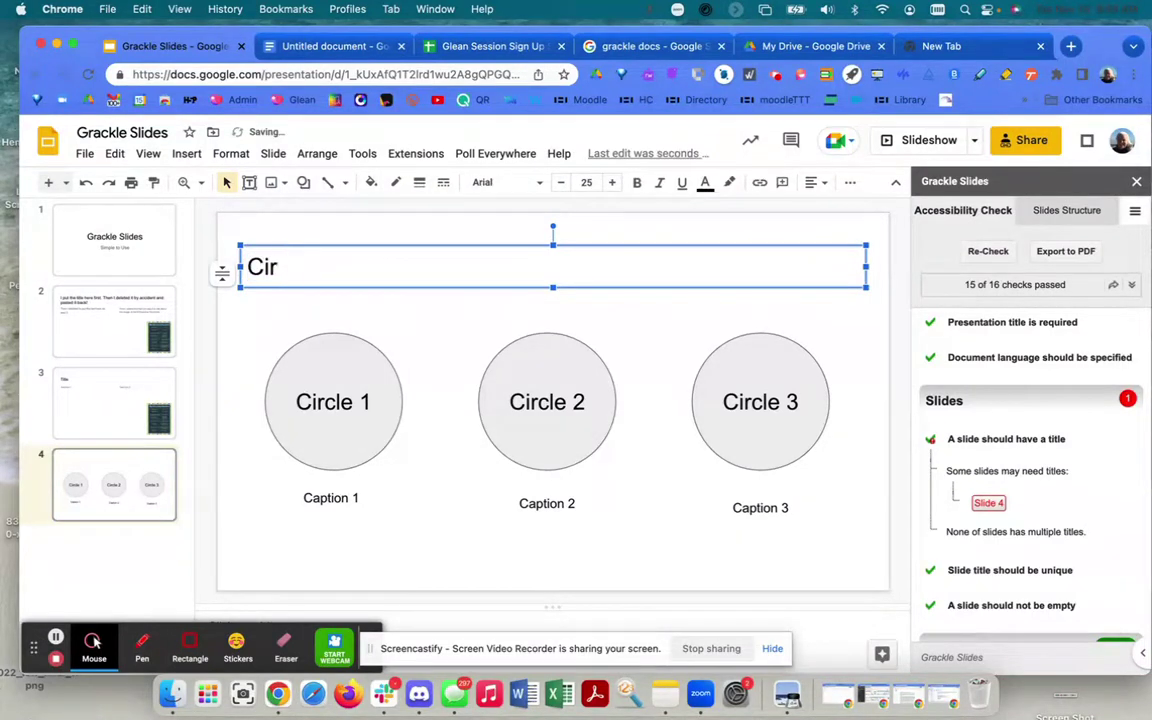
text(cles)
click(226, 489)
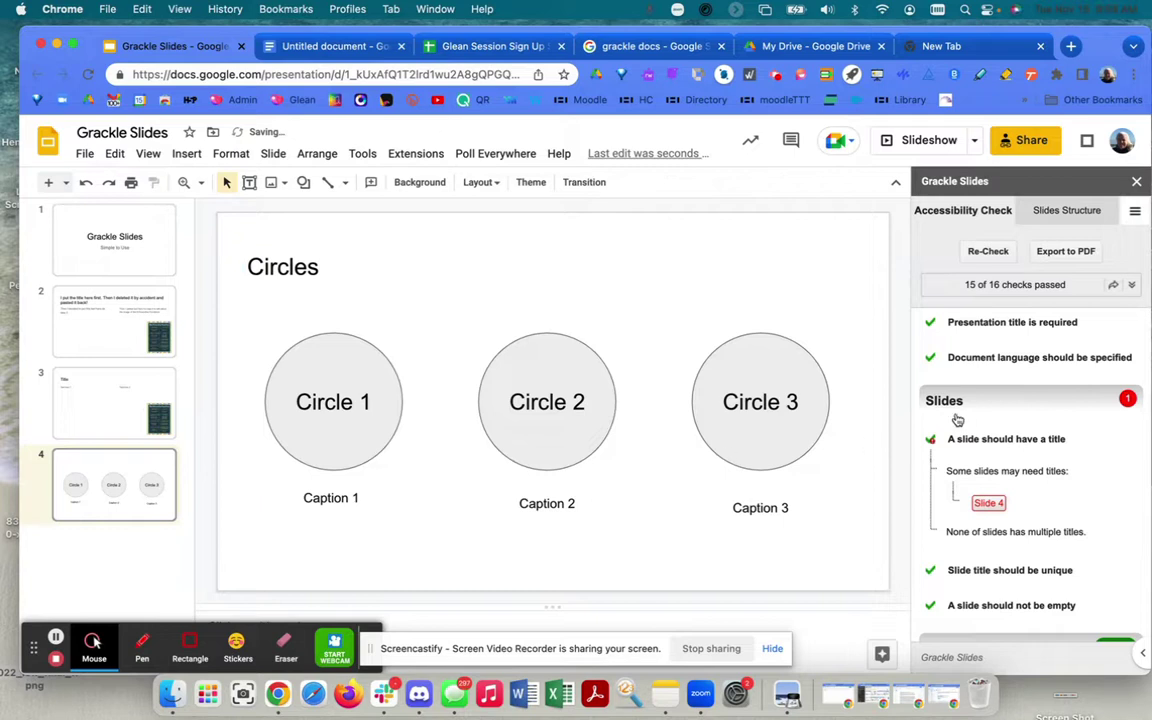
Re-run the accessibility check and review its Slides, Tables, Elements and Contents results.
click(998, 255)
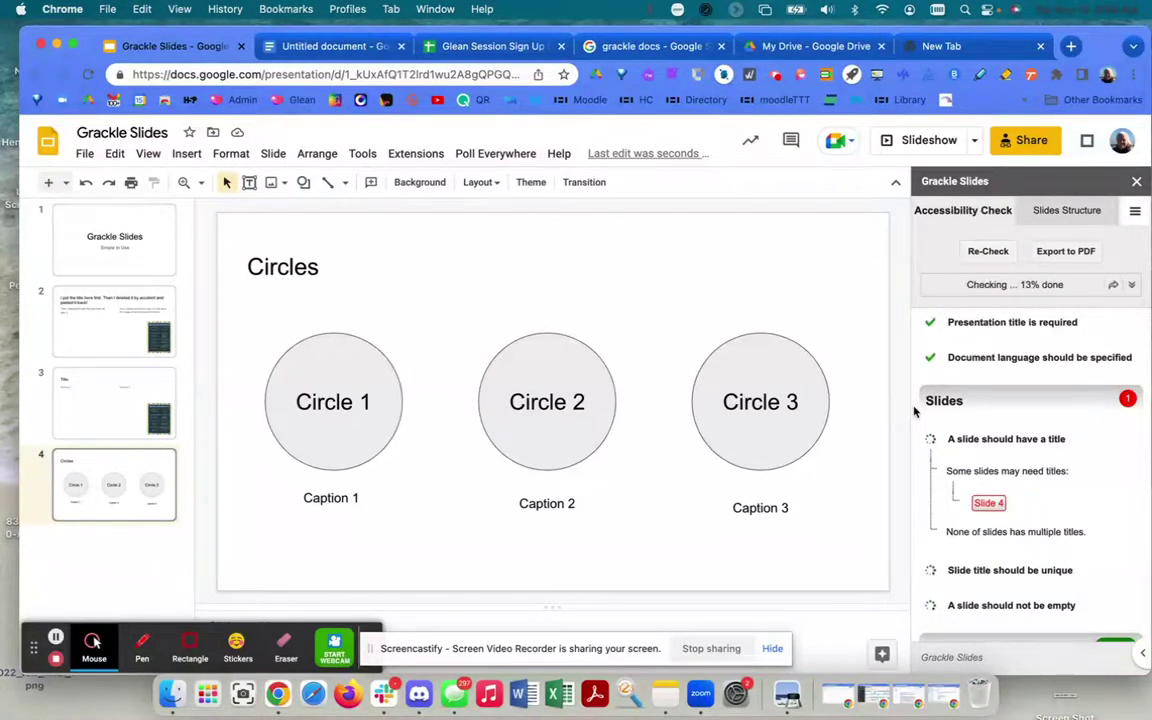
scroll(925, 485, down, 4)
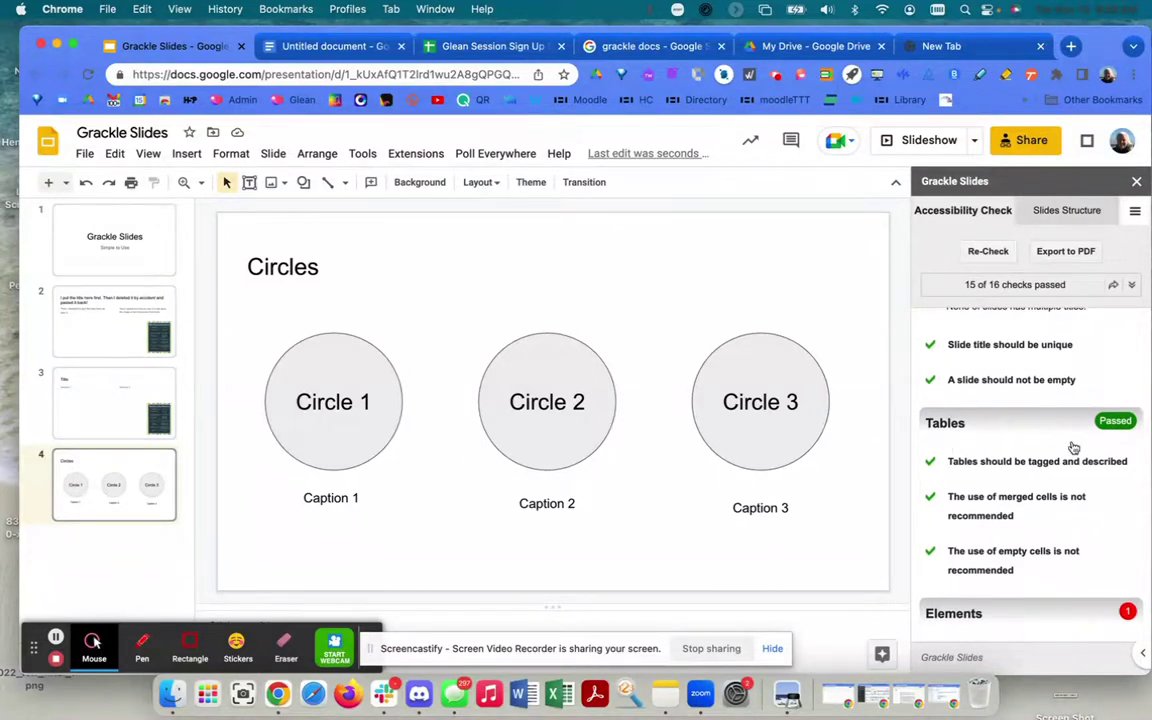
scroll(1040, 535, down, 2)
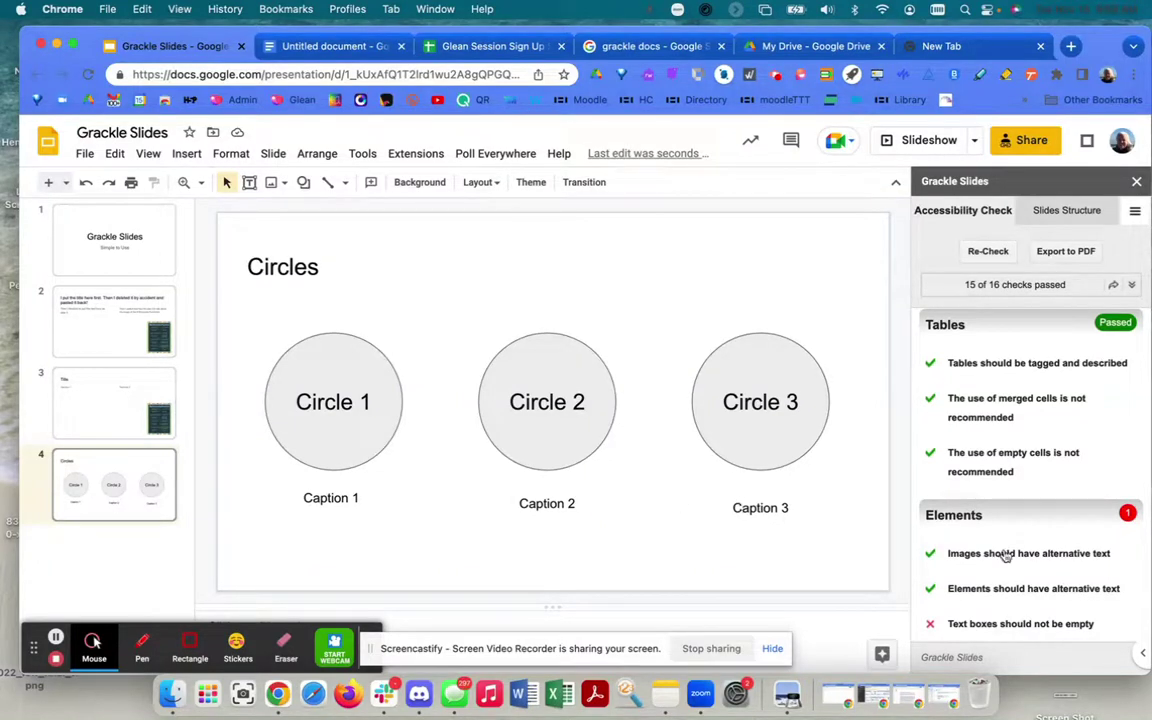
scroll(1005, 553, down, 3)
scroll(1005, 556, down, 2)
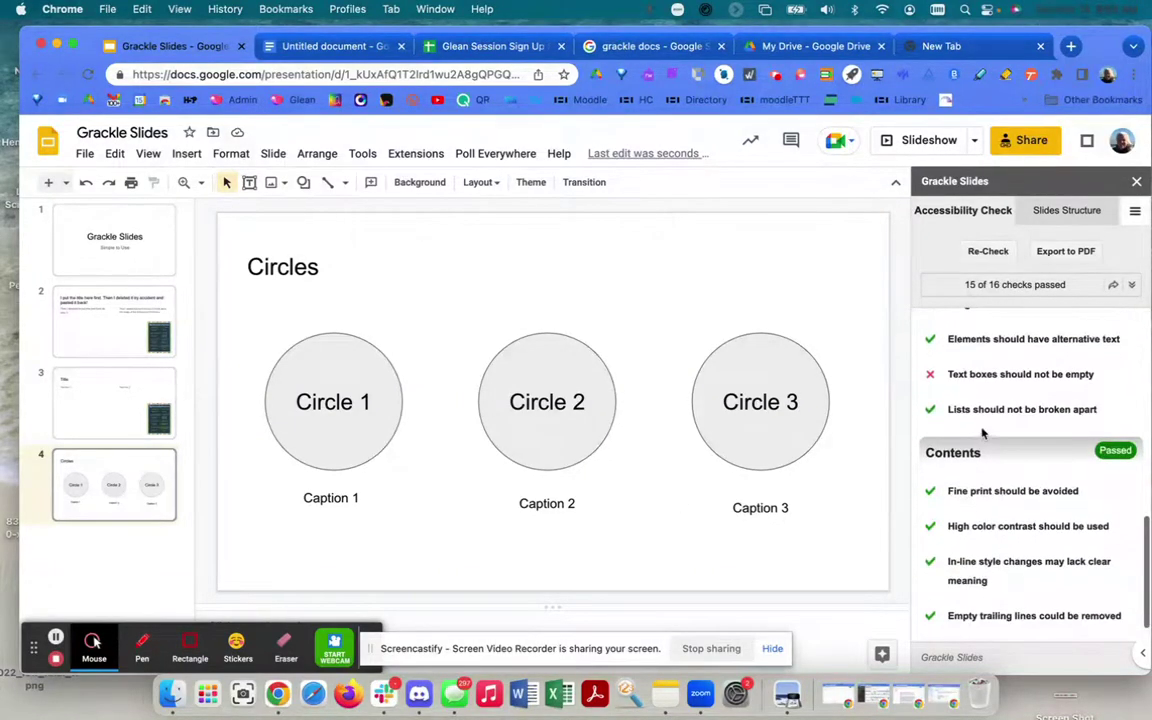
scroll(997, 485, down, 1)
scroll(995, 476, up, 3)
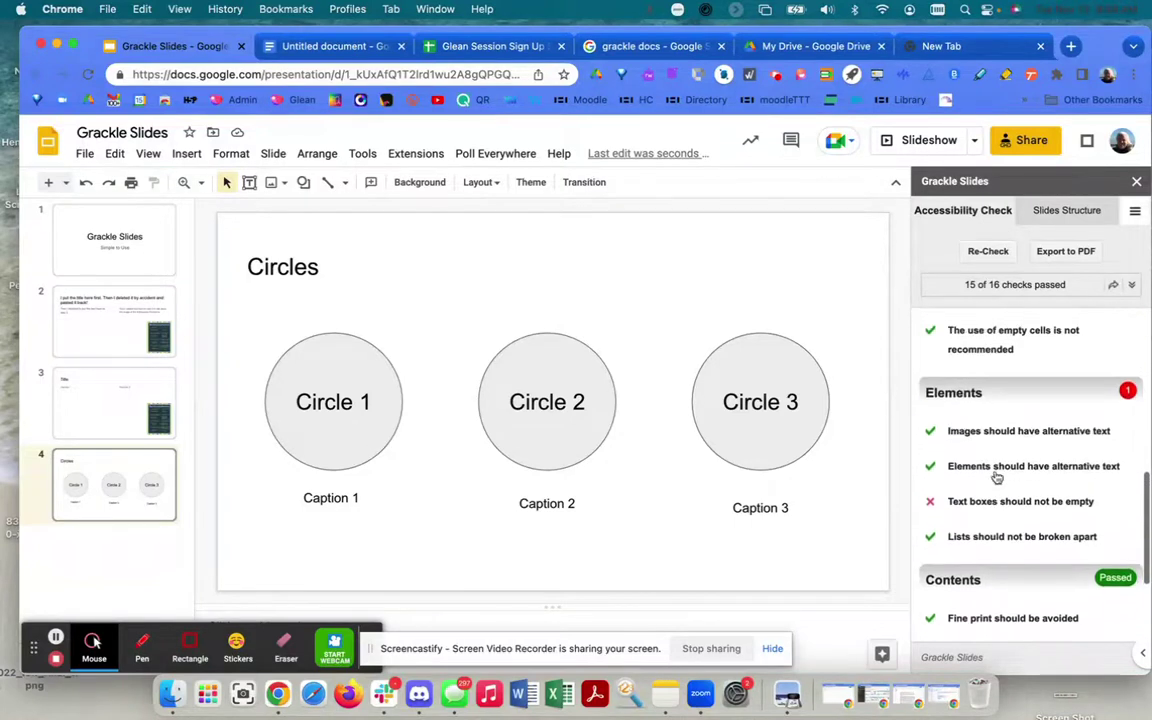
View slides 2 and 3, and step through slide 3's title, Text box 1 and Text box 2 to examine their reading order.
click(154, 247)
click(117, 321)
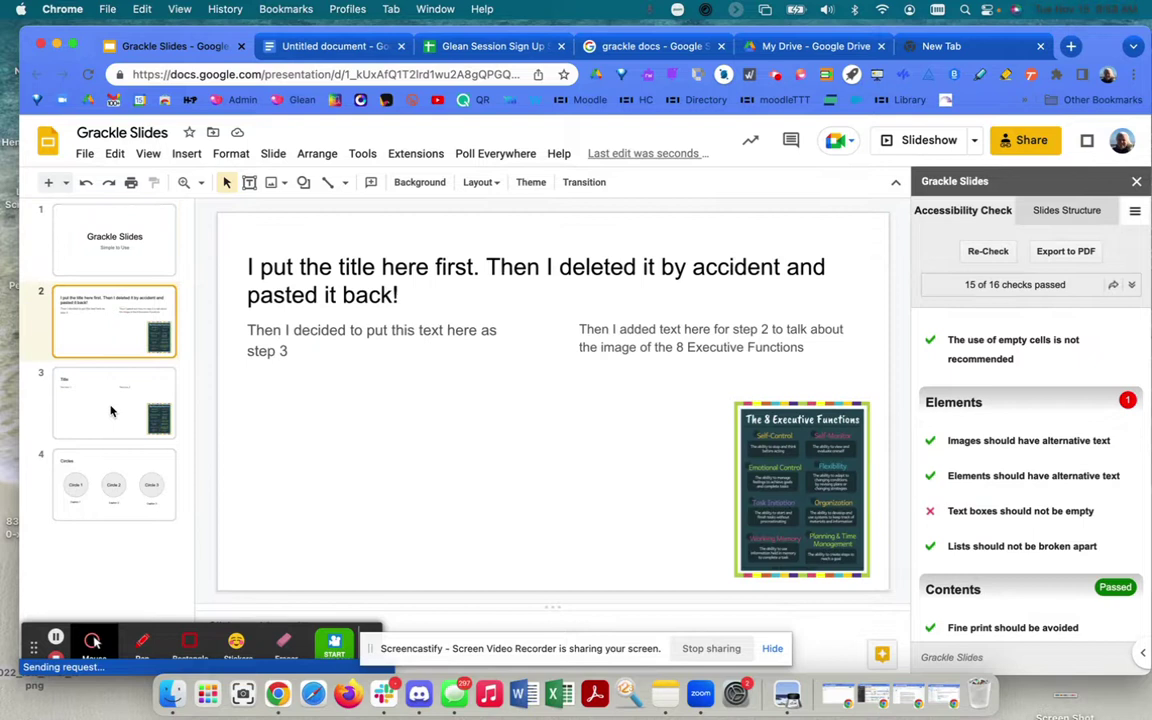
click(111, 411)
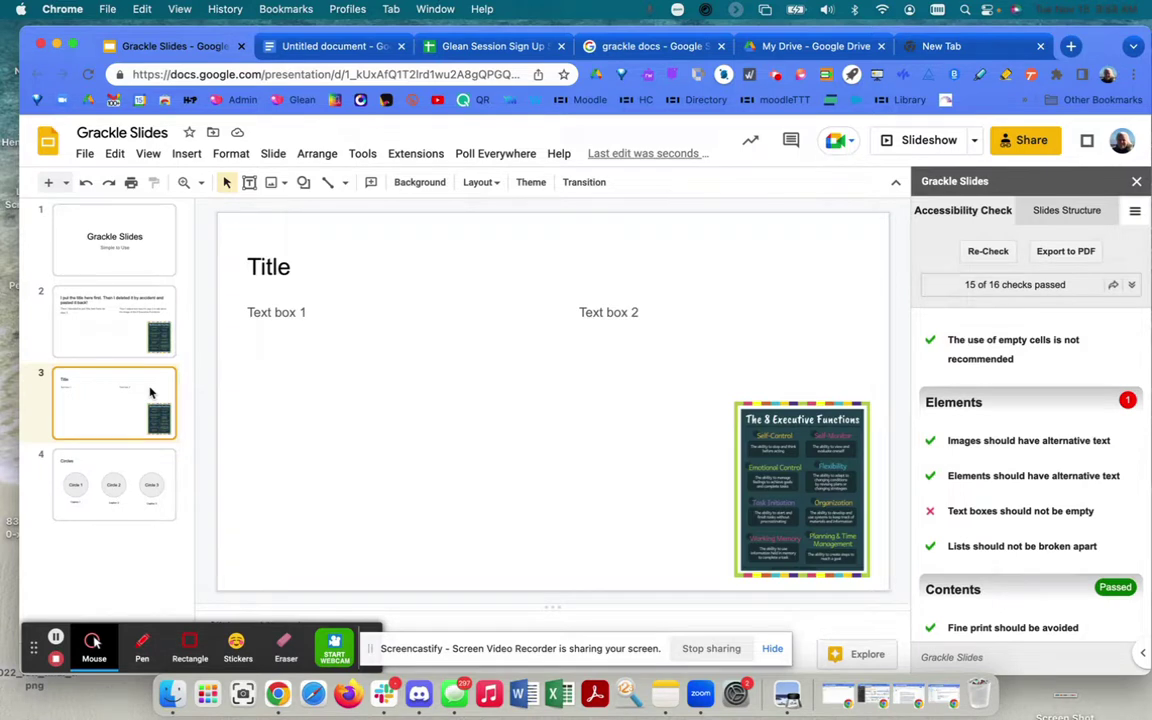
click(245, 279)
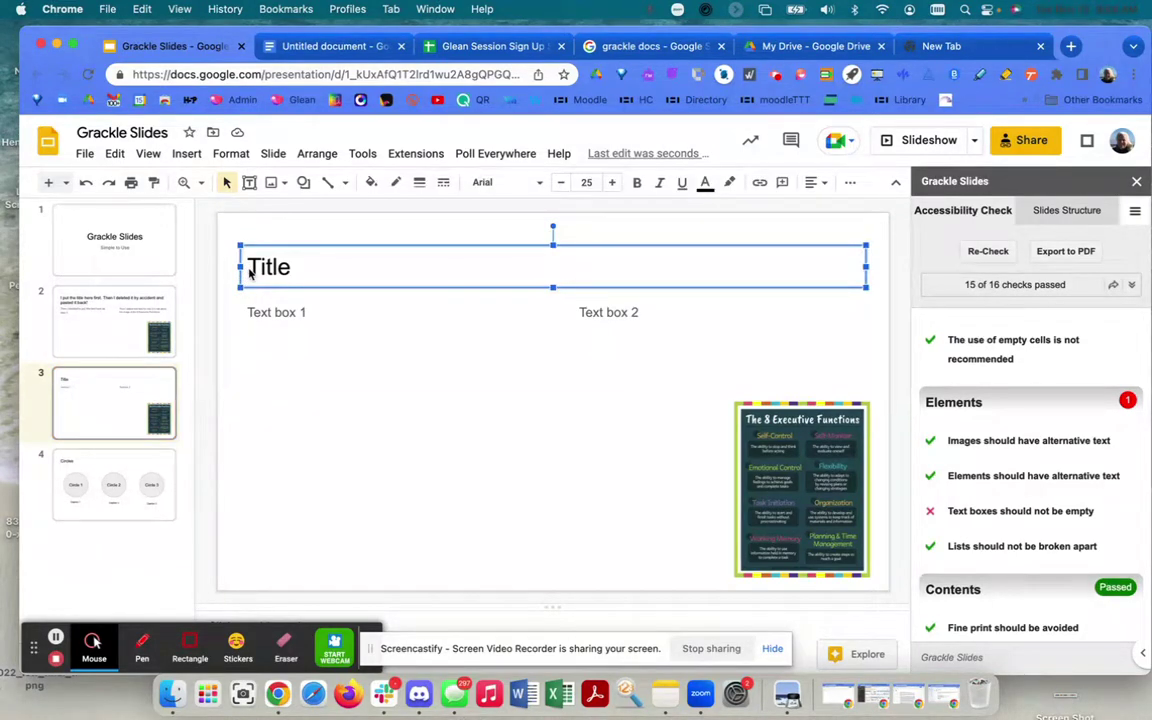
click(247, 288)
click(250, 300)
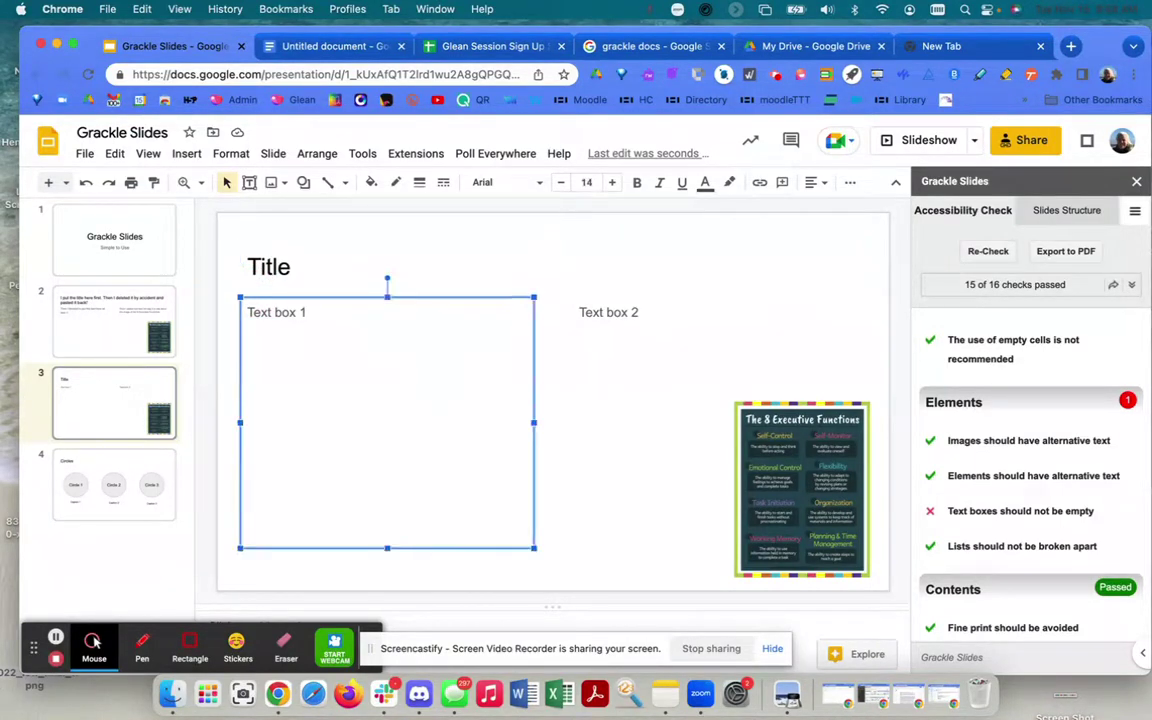
click(608, 312)
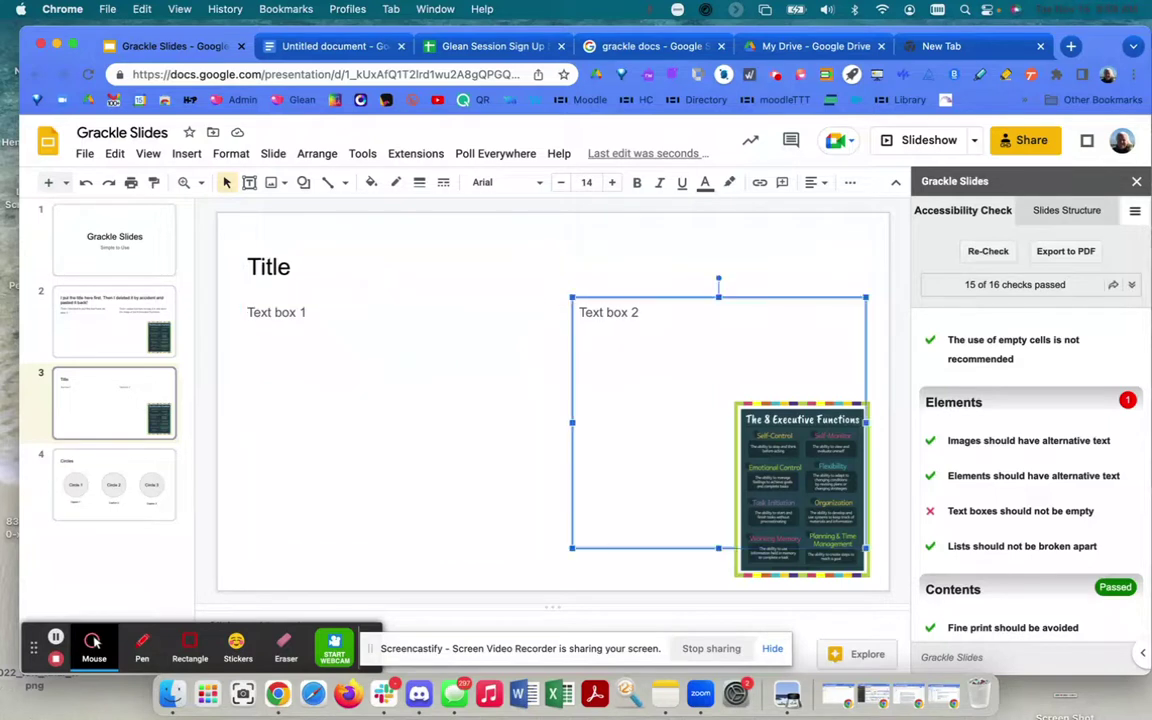
click(268, 266)
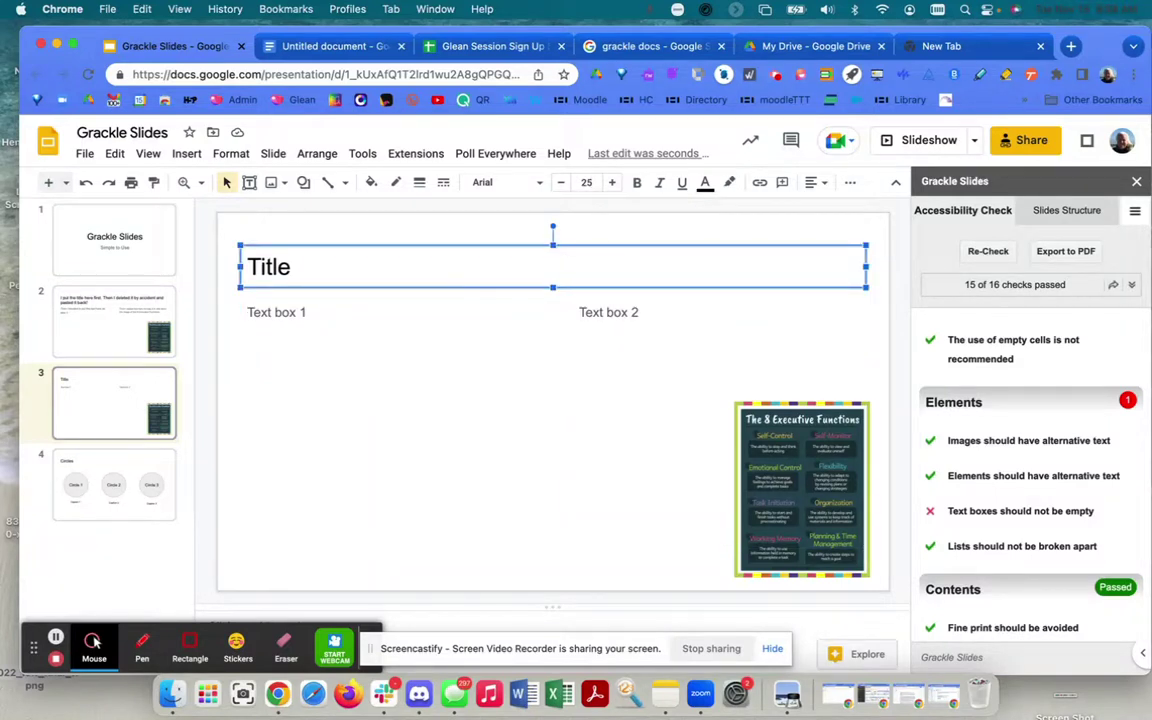
click(276, 312)
click(608, 312)
Give the 8 Executive Functions image on slide 3 the alt text title "EF Poster".
click(802, 490)
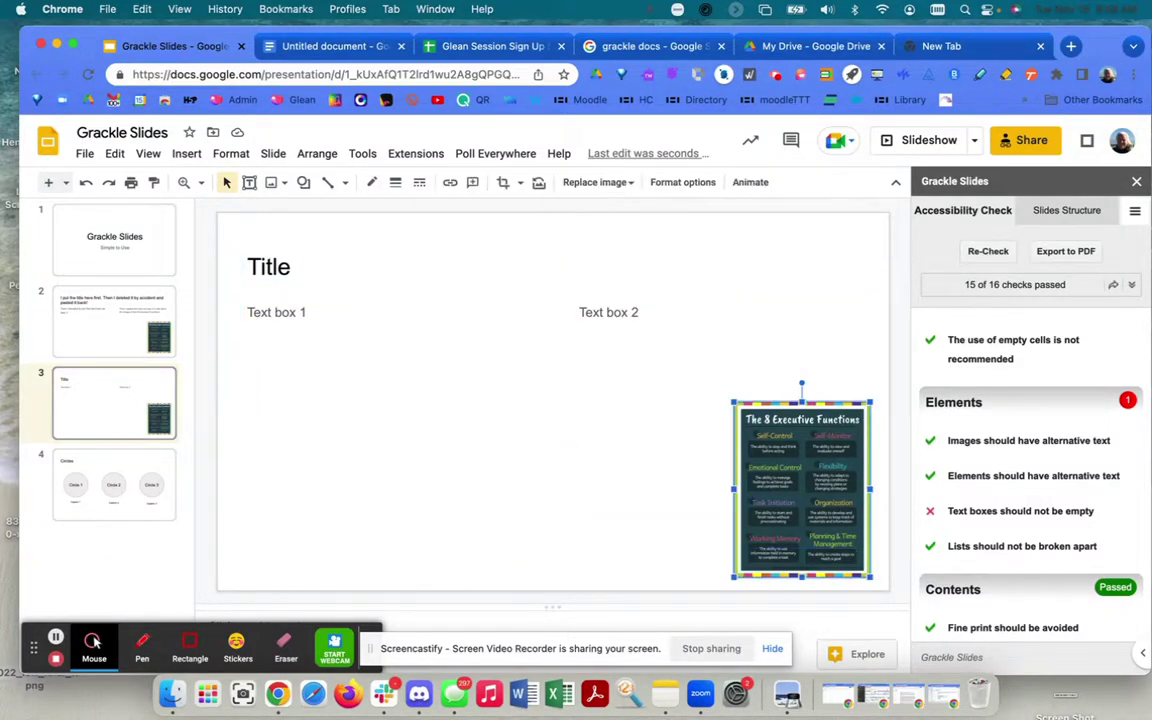
right_click(776, 481)
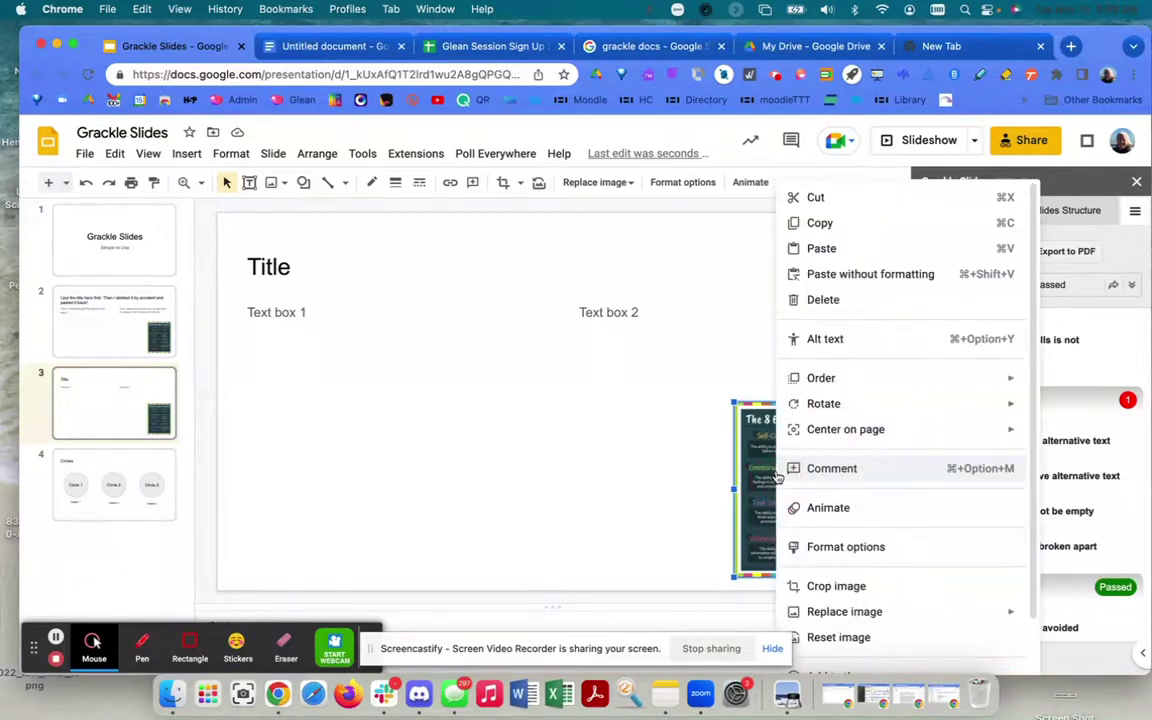
click(816, 339)
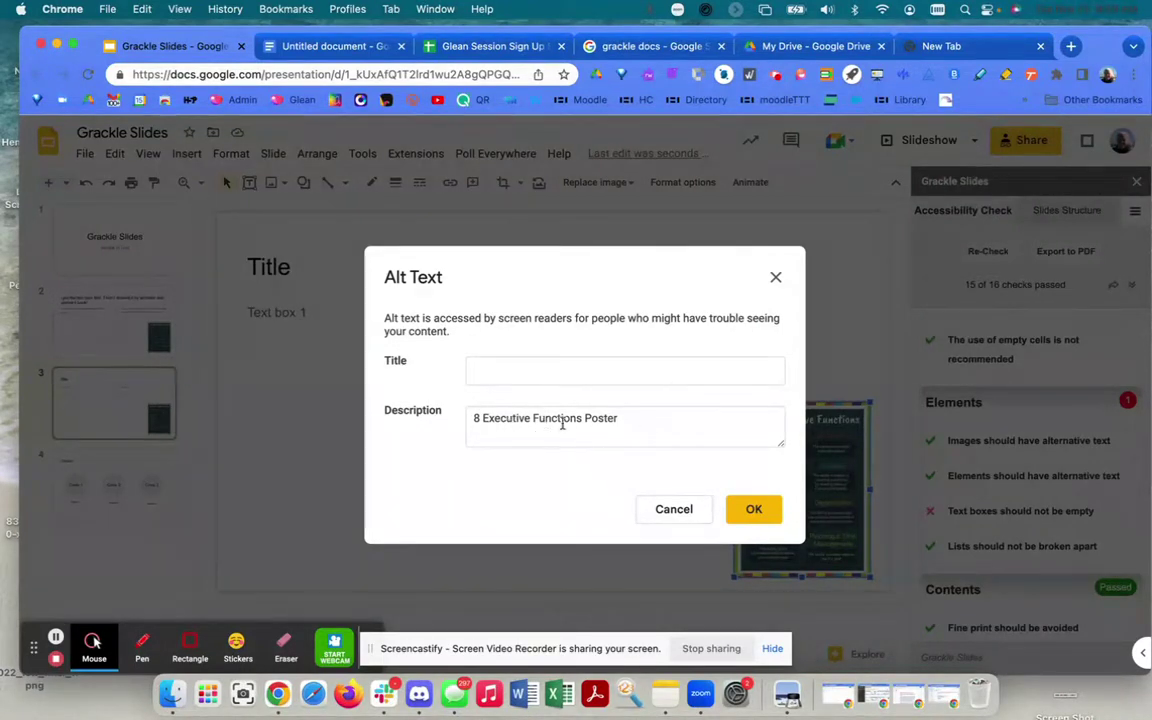
click(552, 370)
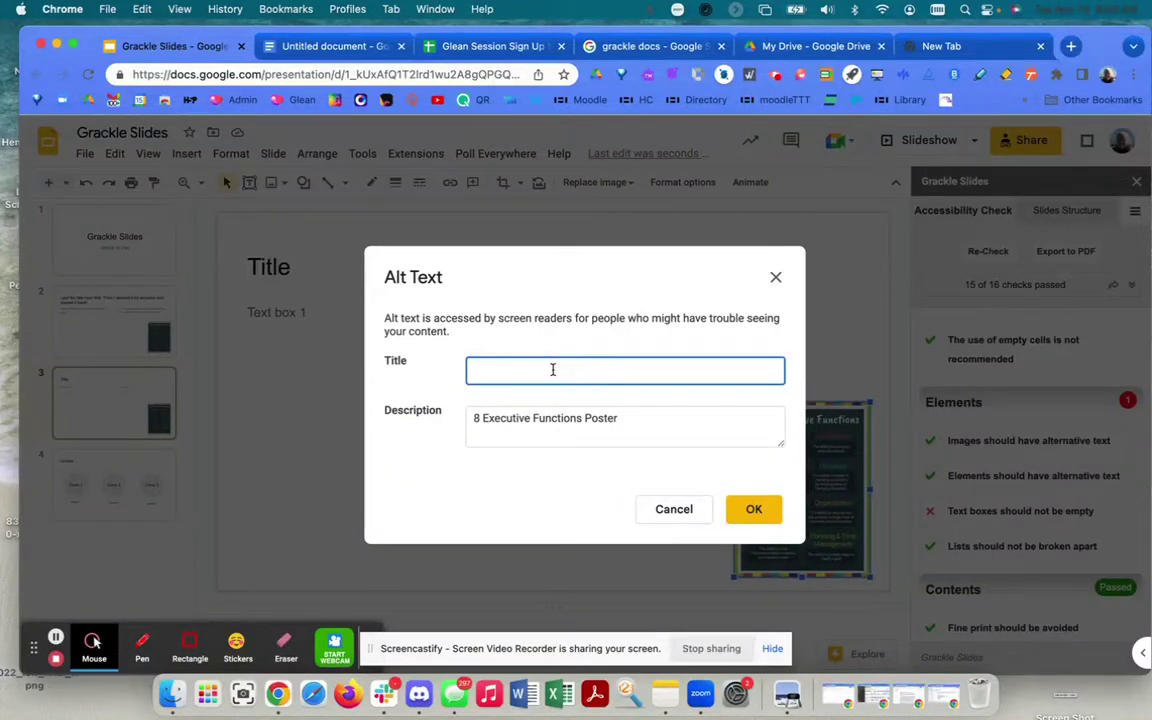
text(pos)
click(756, 506)
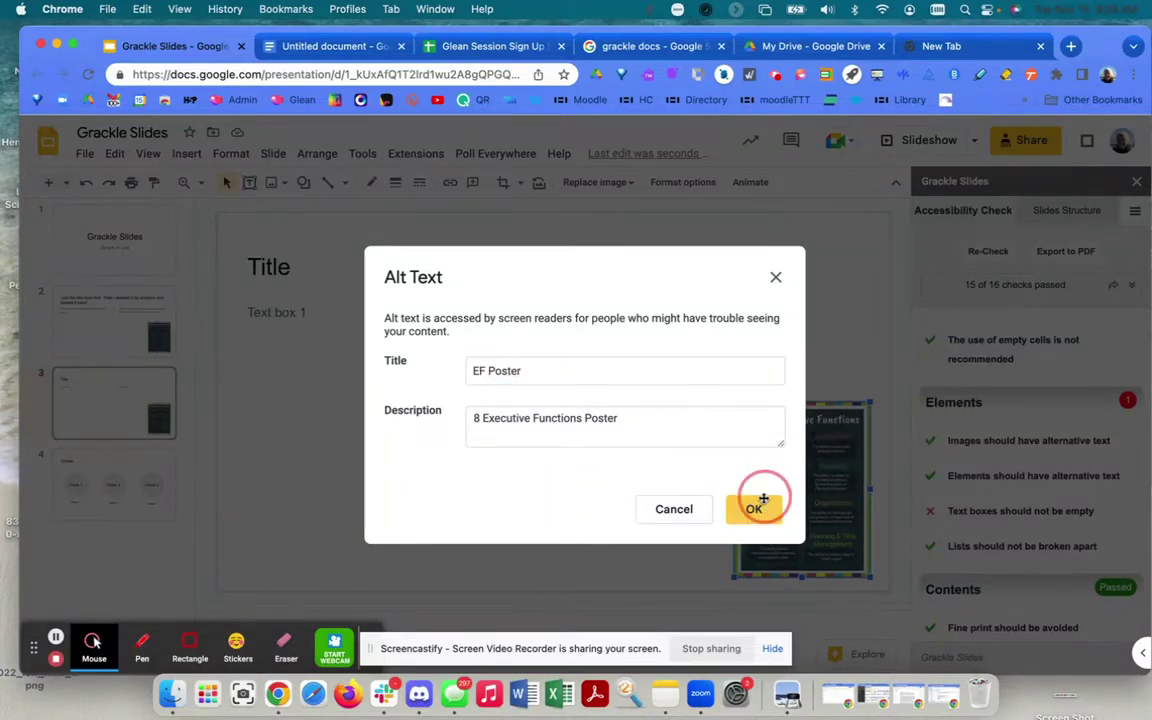
Step through the text boxes, image and title on slide 2 to examine their reading order.
click(128, 404)
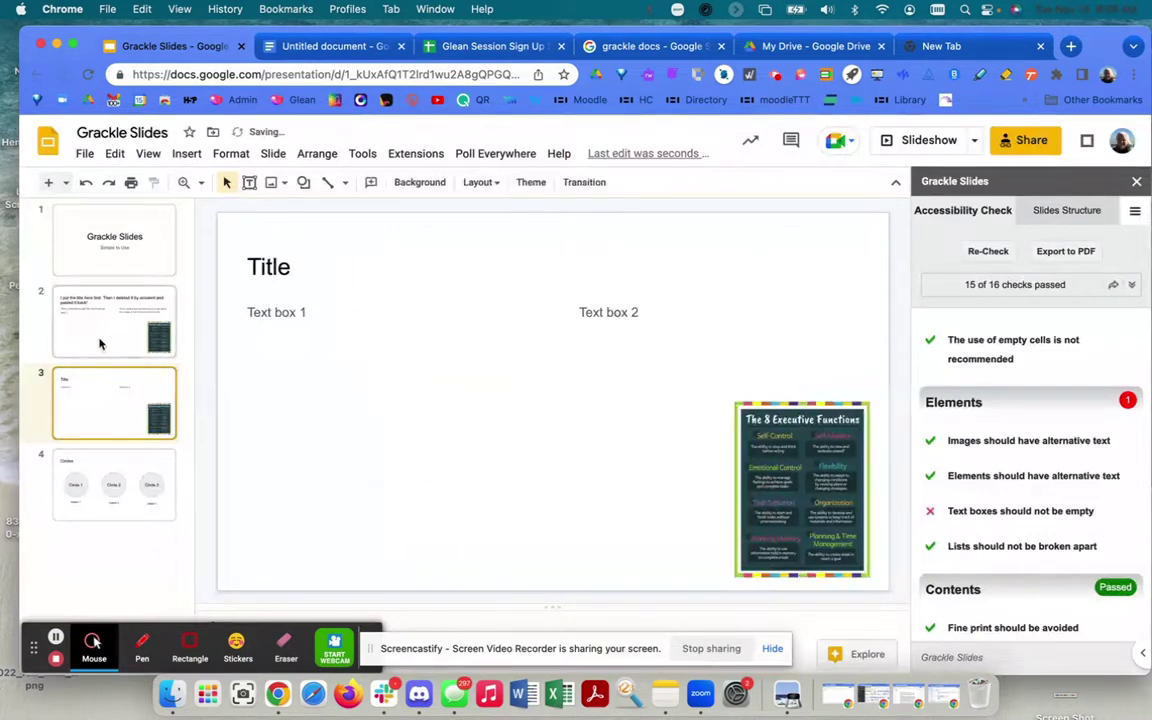
click(99, 344)
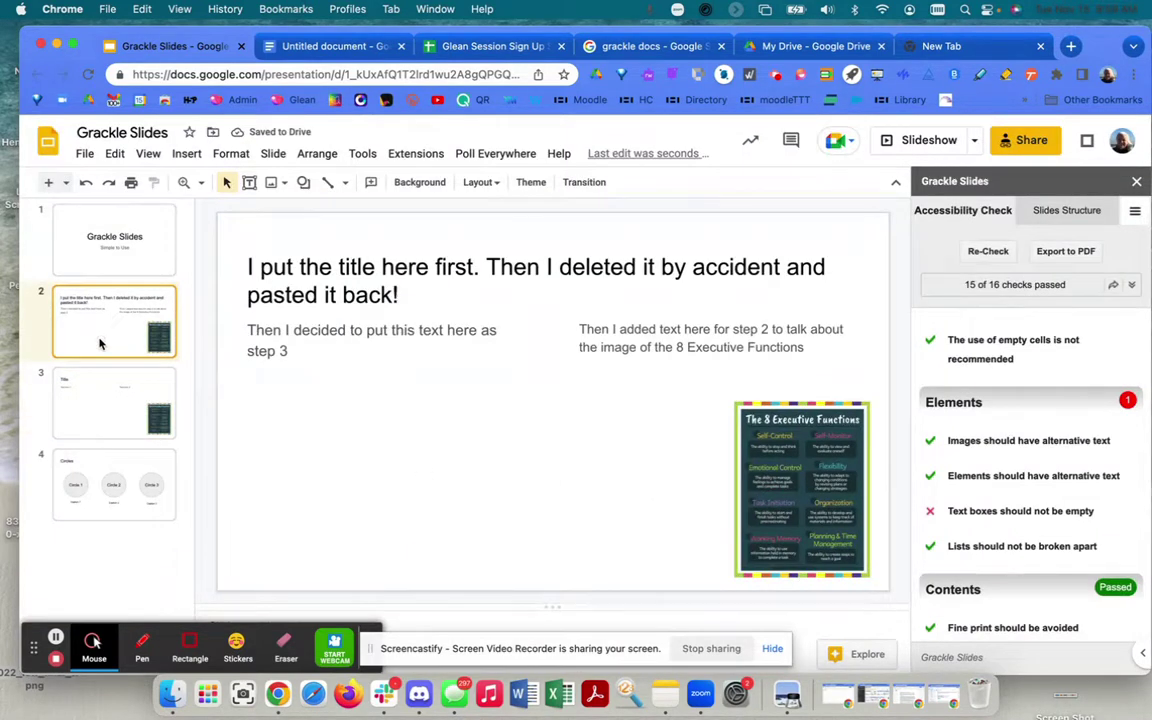
click(650, 400)
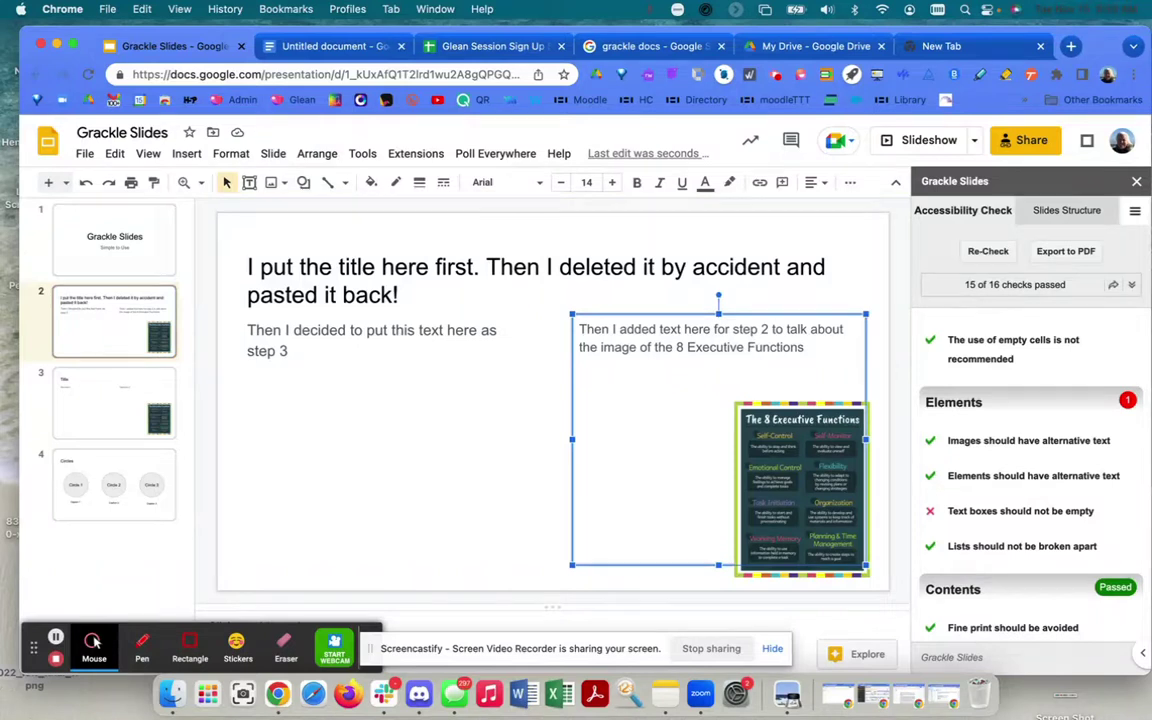
click(390, 340)
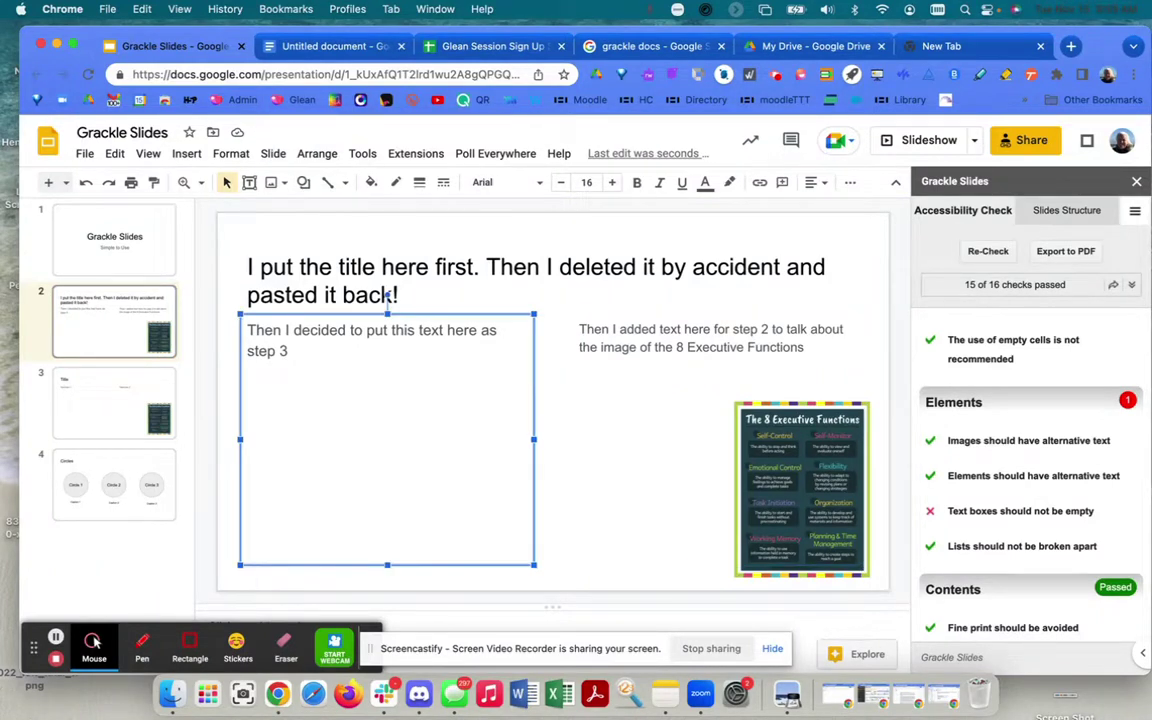
click(800, 480)
click(540, 267)
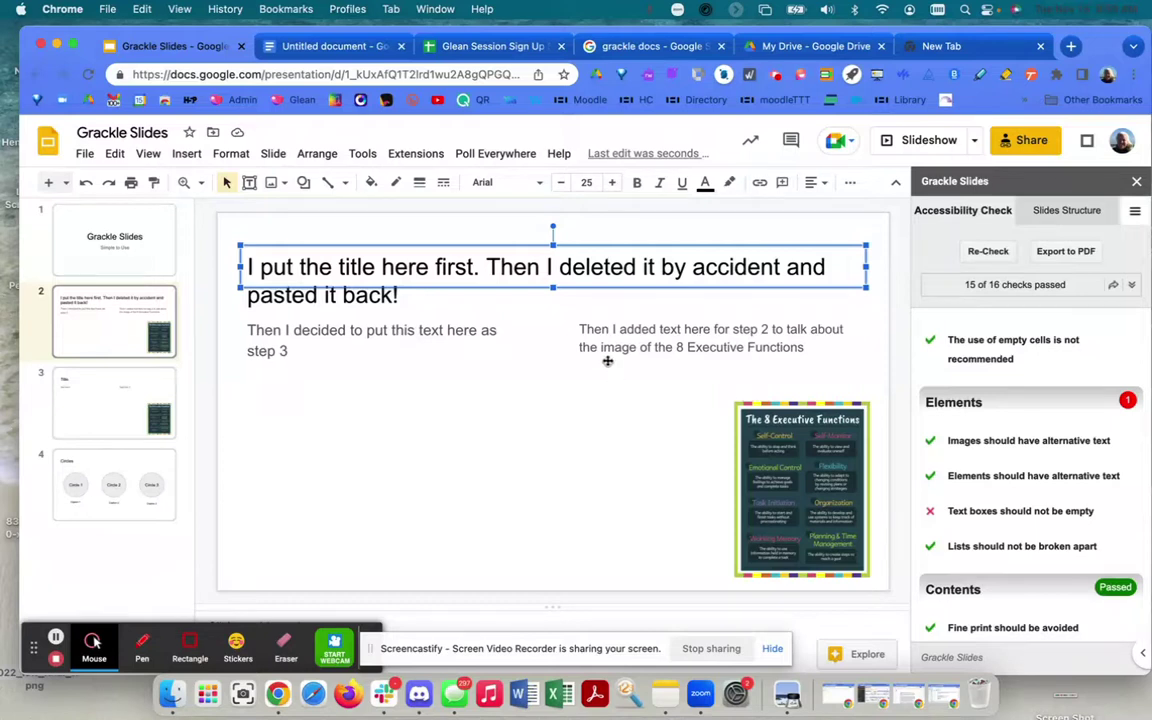
In Grackle's slides structure, move slide 2's title to first place and its step 3 text box ahead of the step 2 text box.
scroll(990, 490, down, 3)
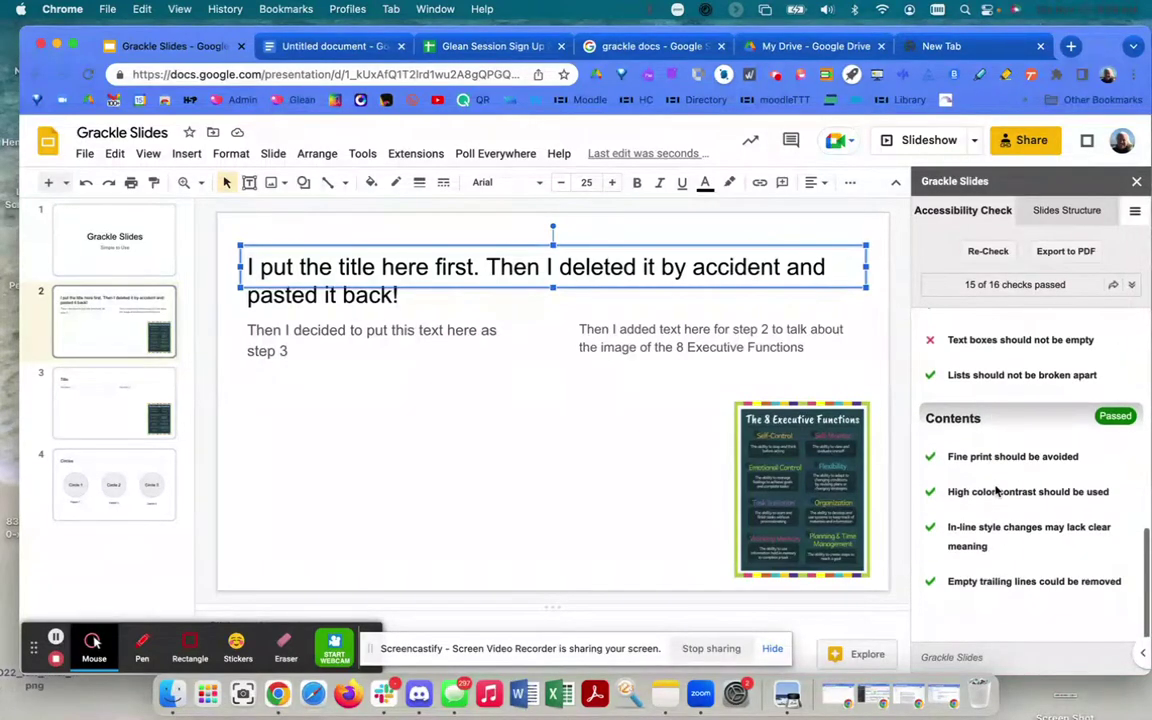
scroll(995, 490, up, 5)
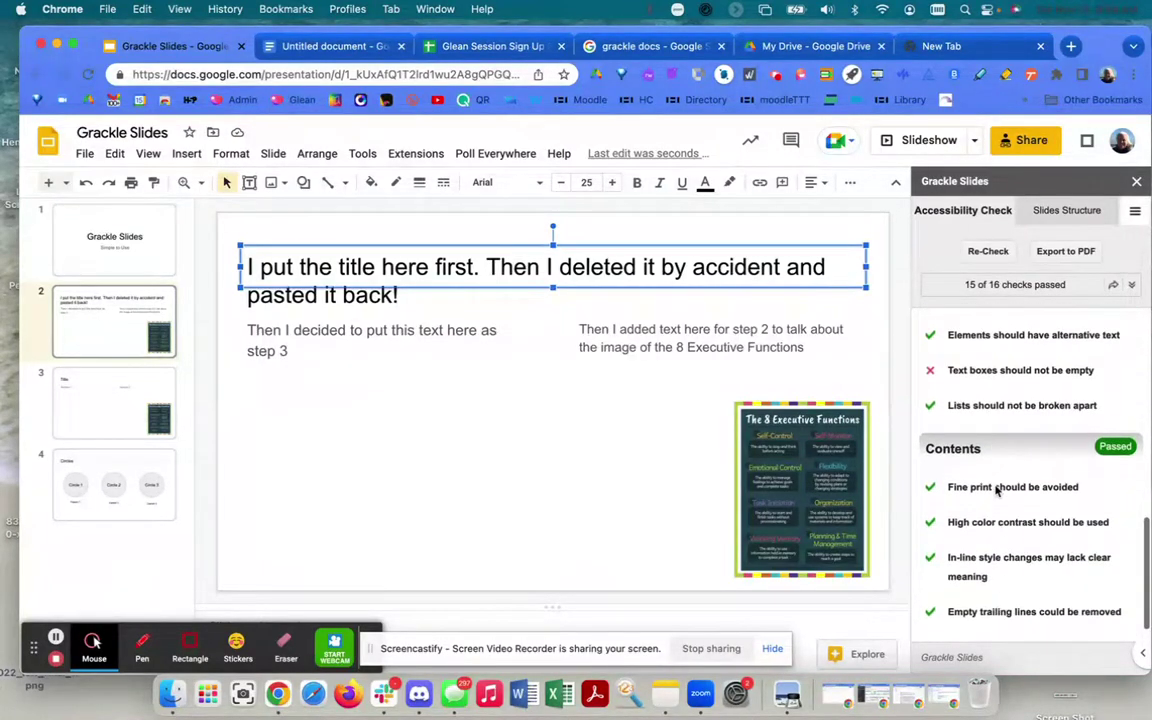
click(1065, 213)
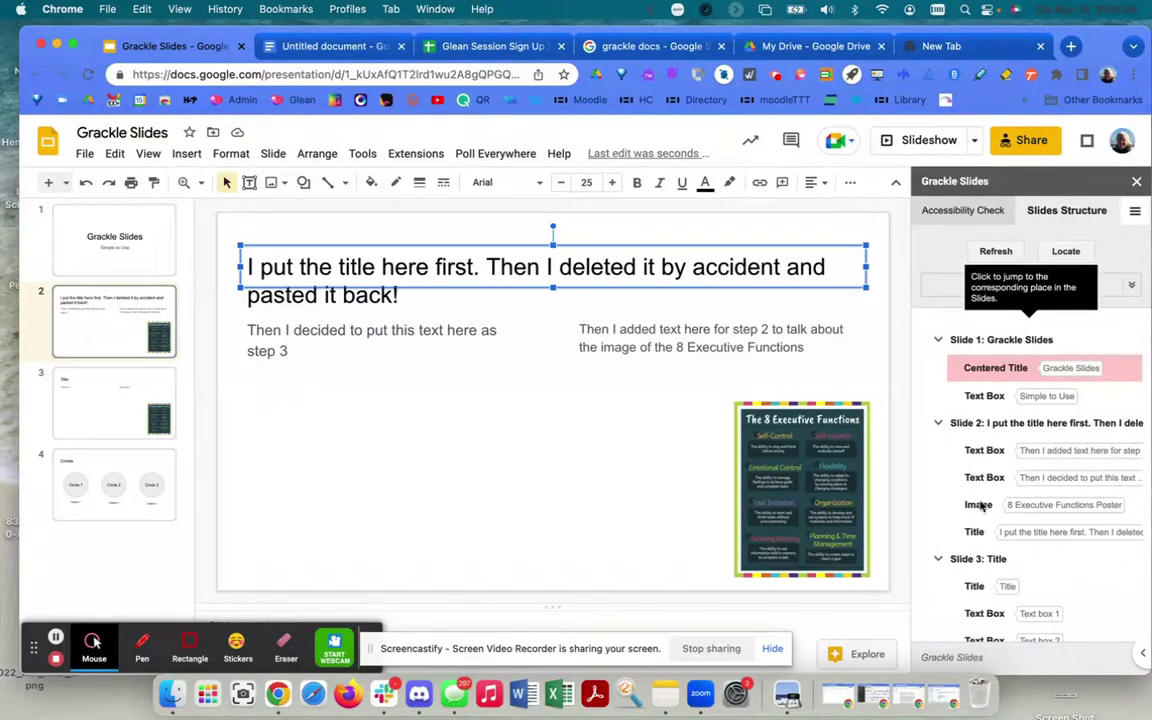
drag(981, 537, 970, 452)
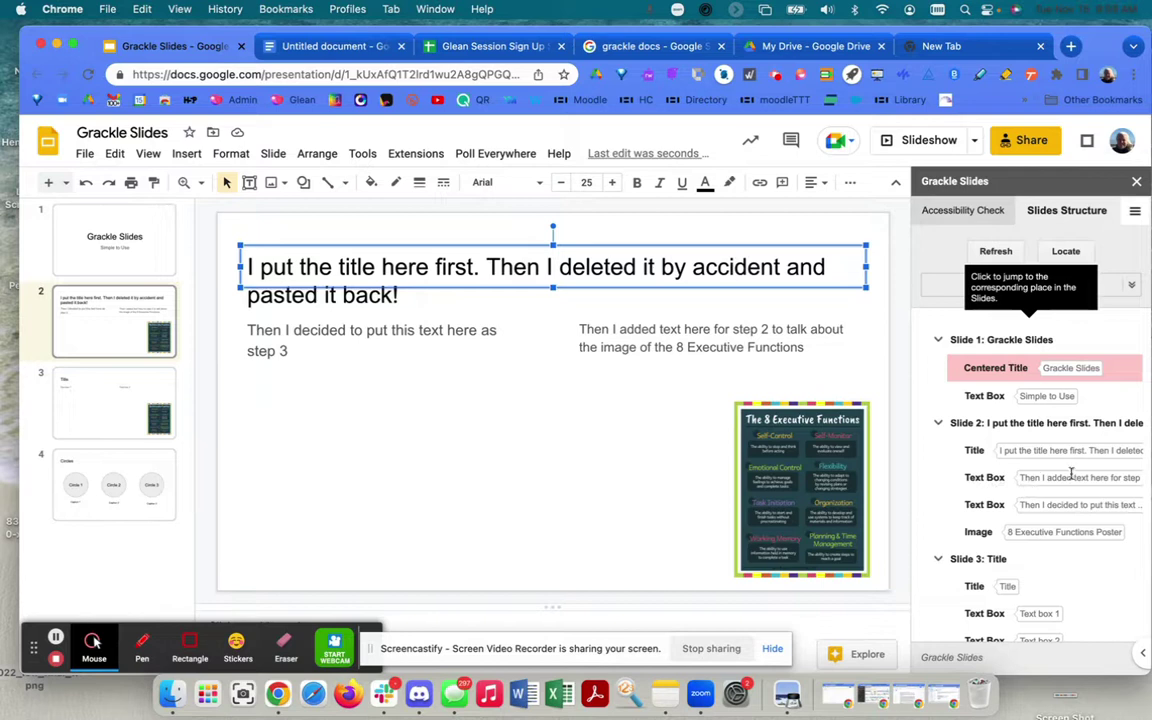
drag(962, 504, 970, 477)
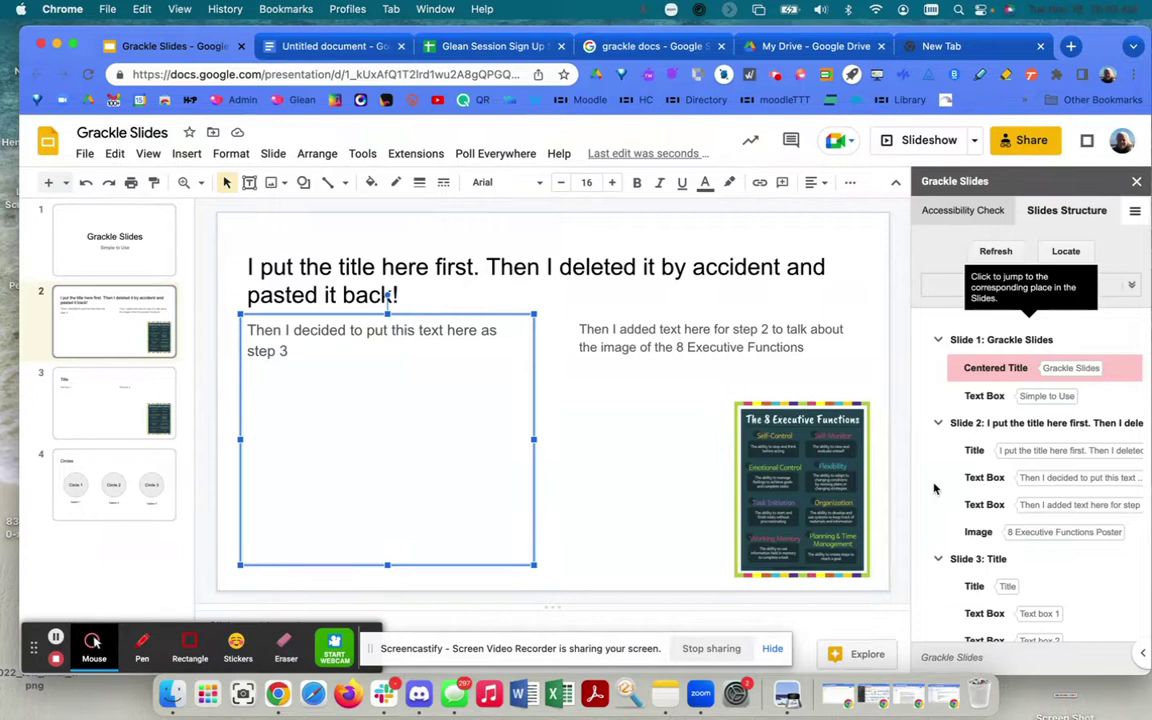
Step through slide 2's title, step 3 text box, step 2 text box and image to check their reading order.
click(596, 516)
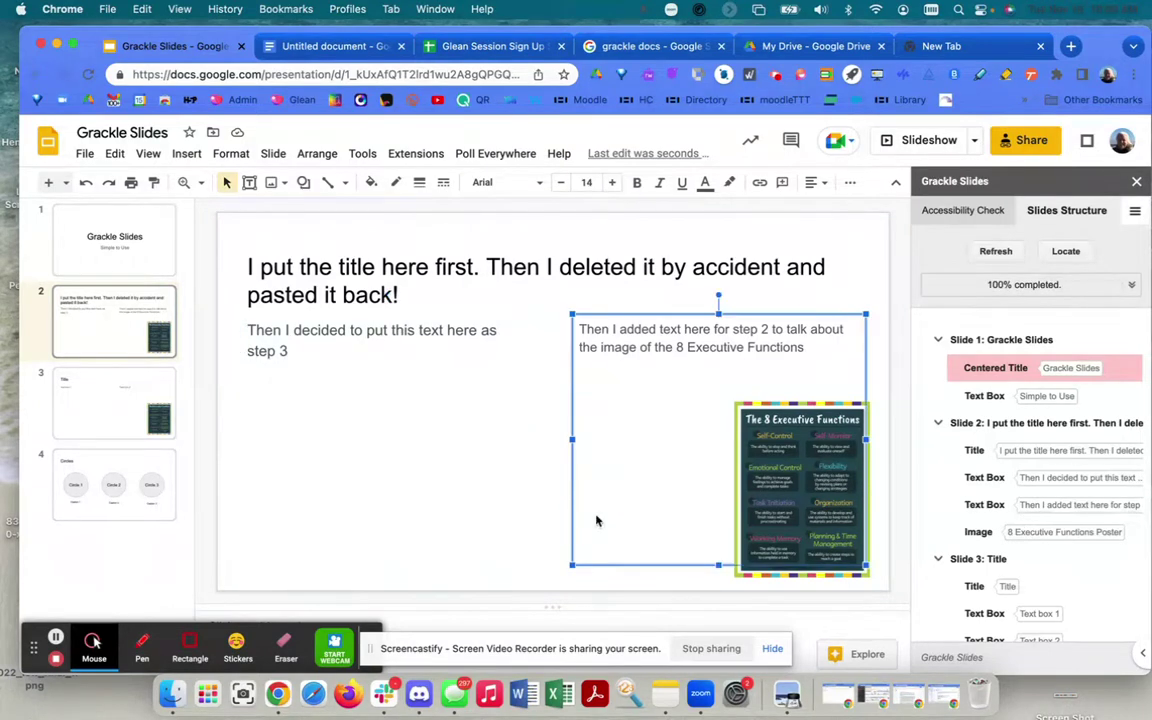
click(304, 266)
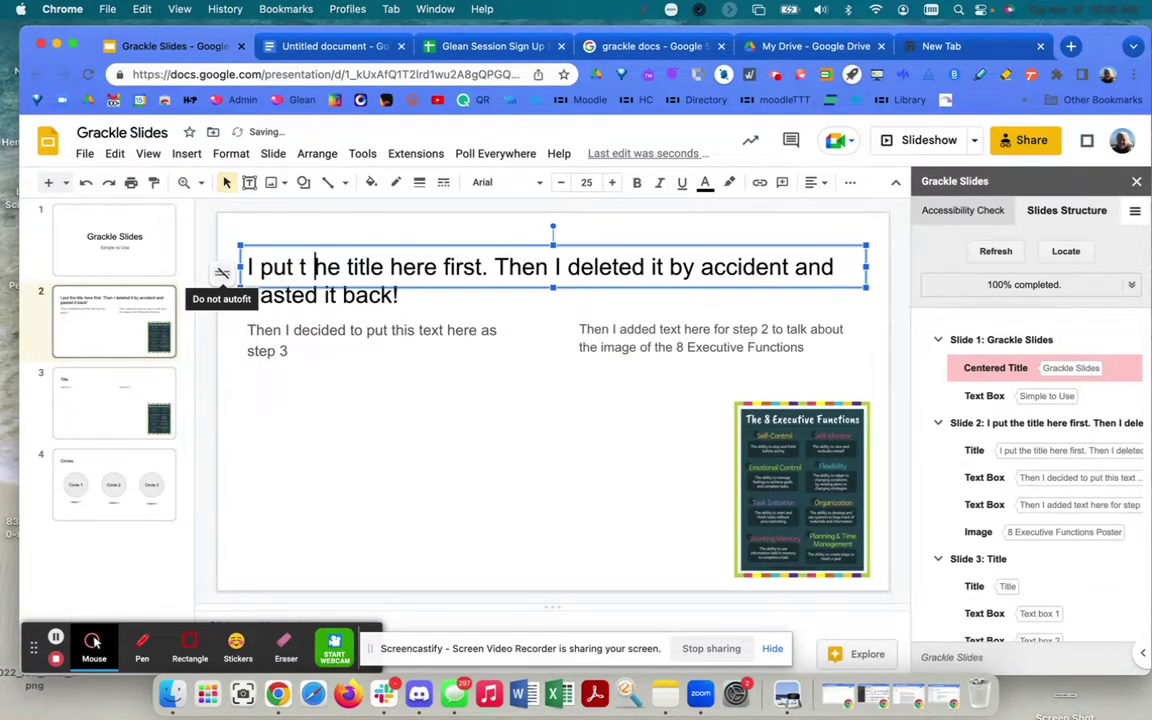
key(BackSpace)
key(BackSpace)
key(Escape)
key(Tab)
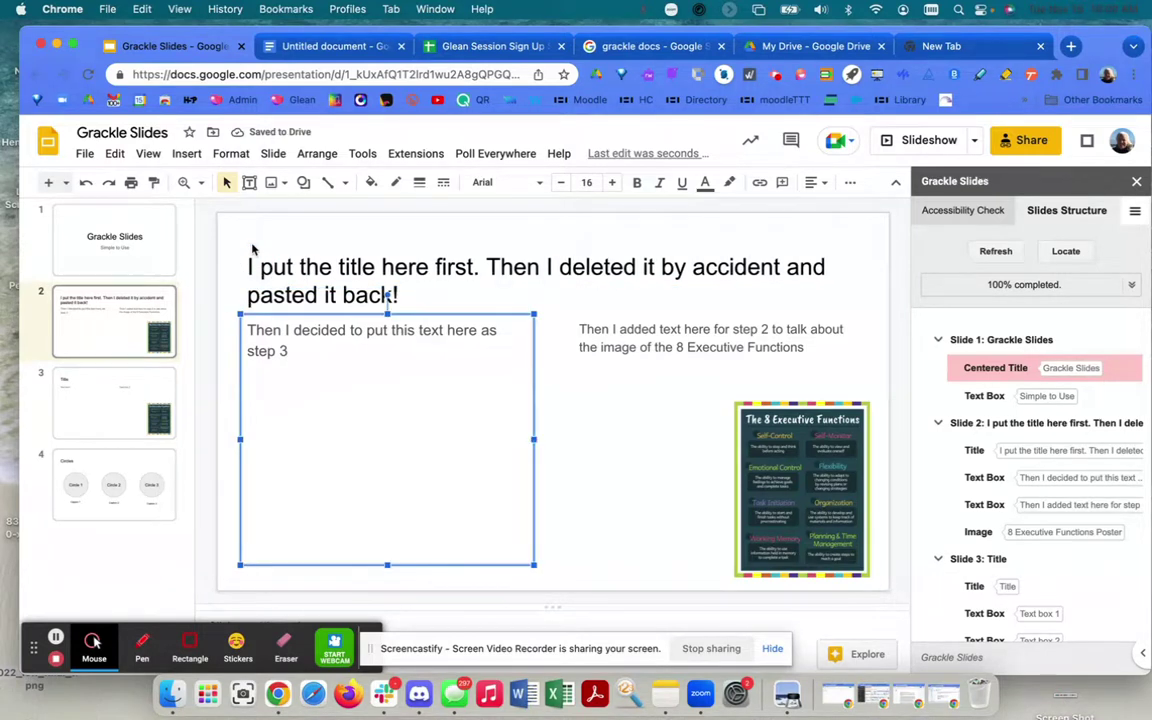
key(Tab)
key(Tab)
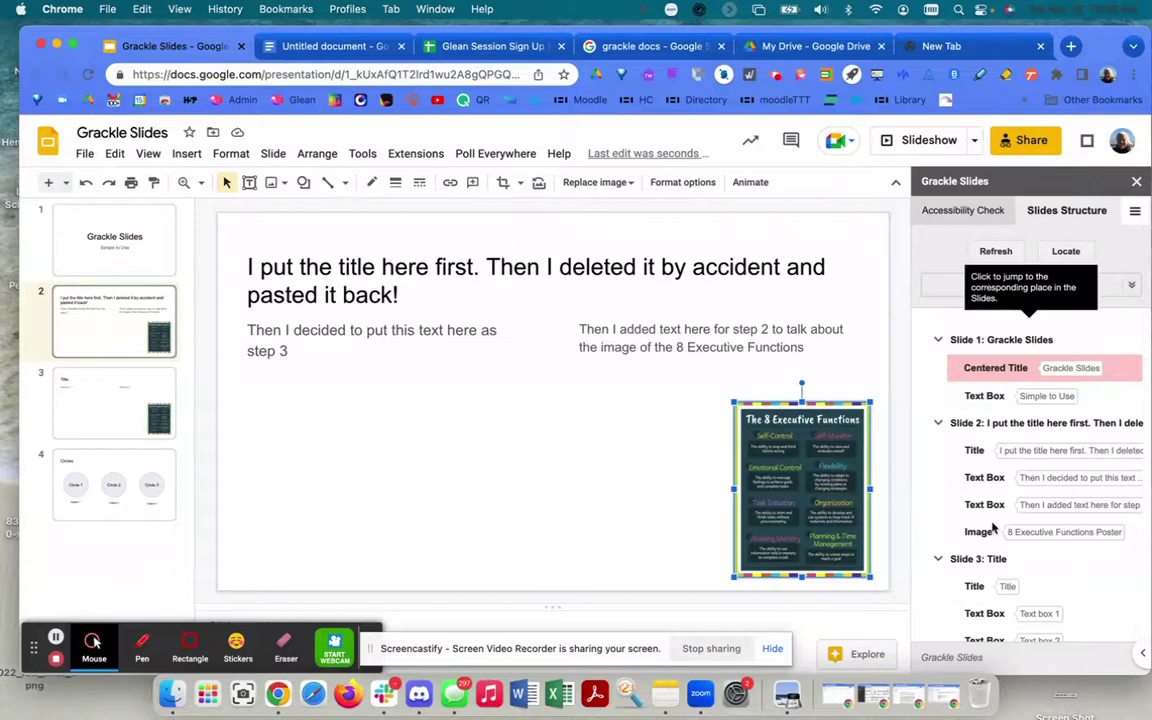
Collapse slides 2 and 3 in the structure list, and go through slide 3's title, Text box 1, Text box 2 and image in order.
click(939, 424)
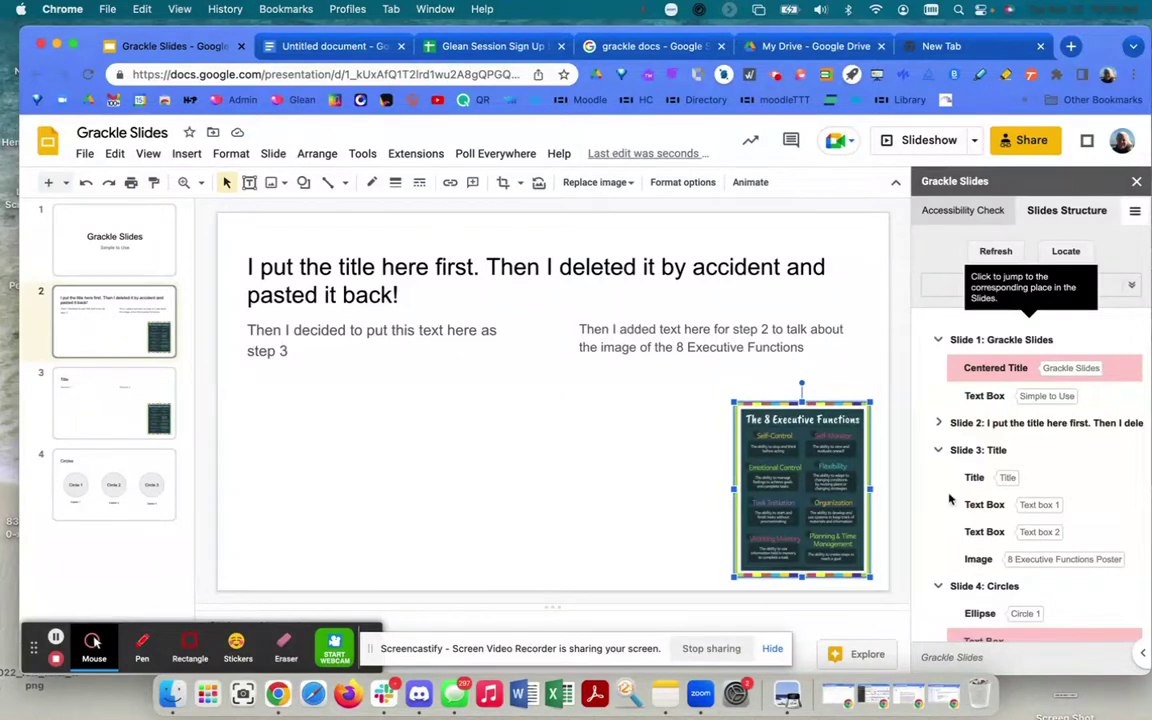
click(938, 451)
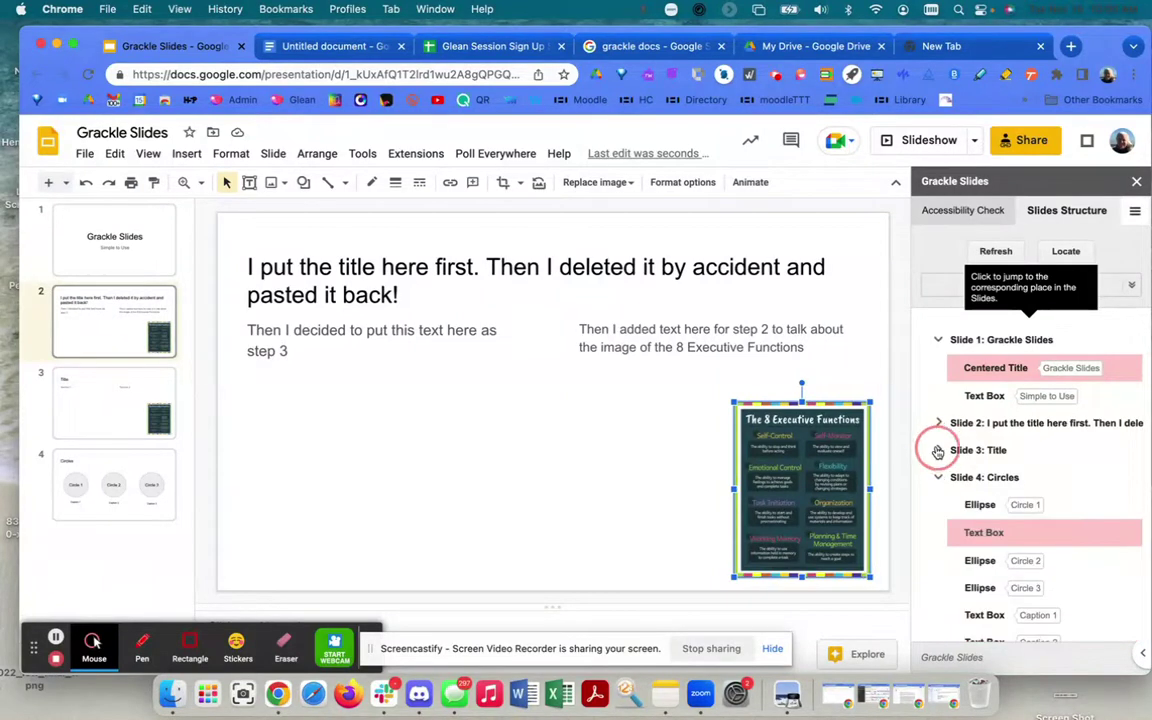
click(111, 411)
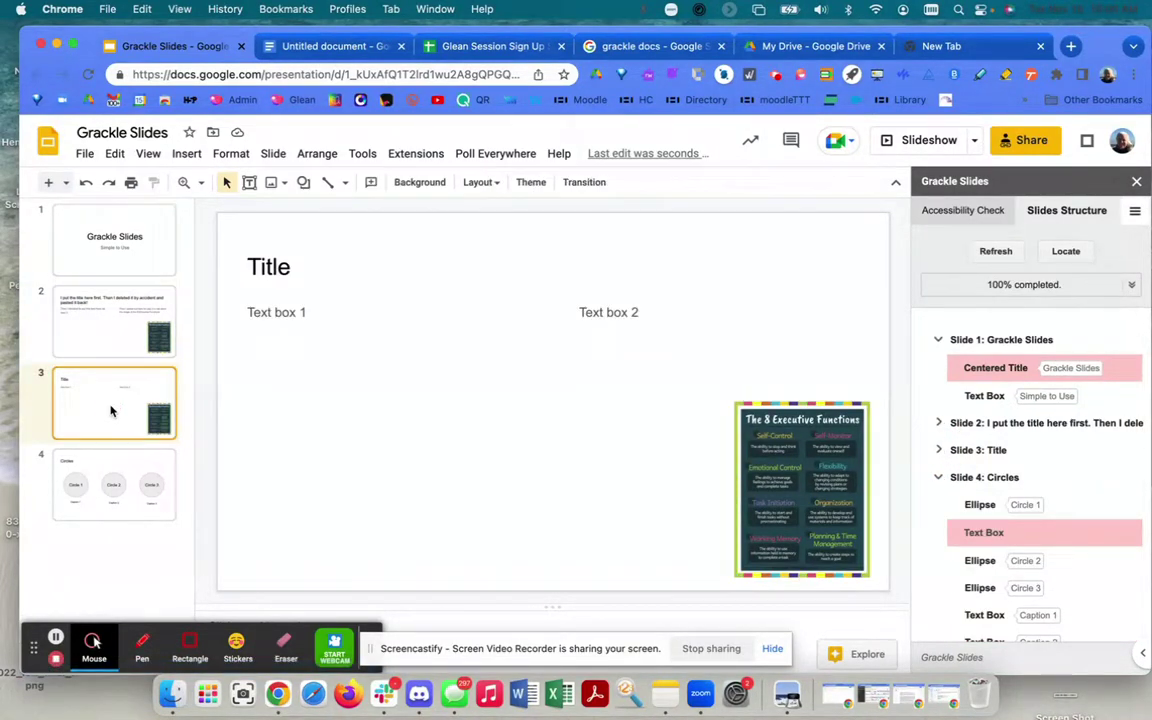
click(268, 267)
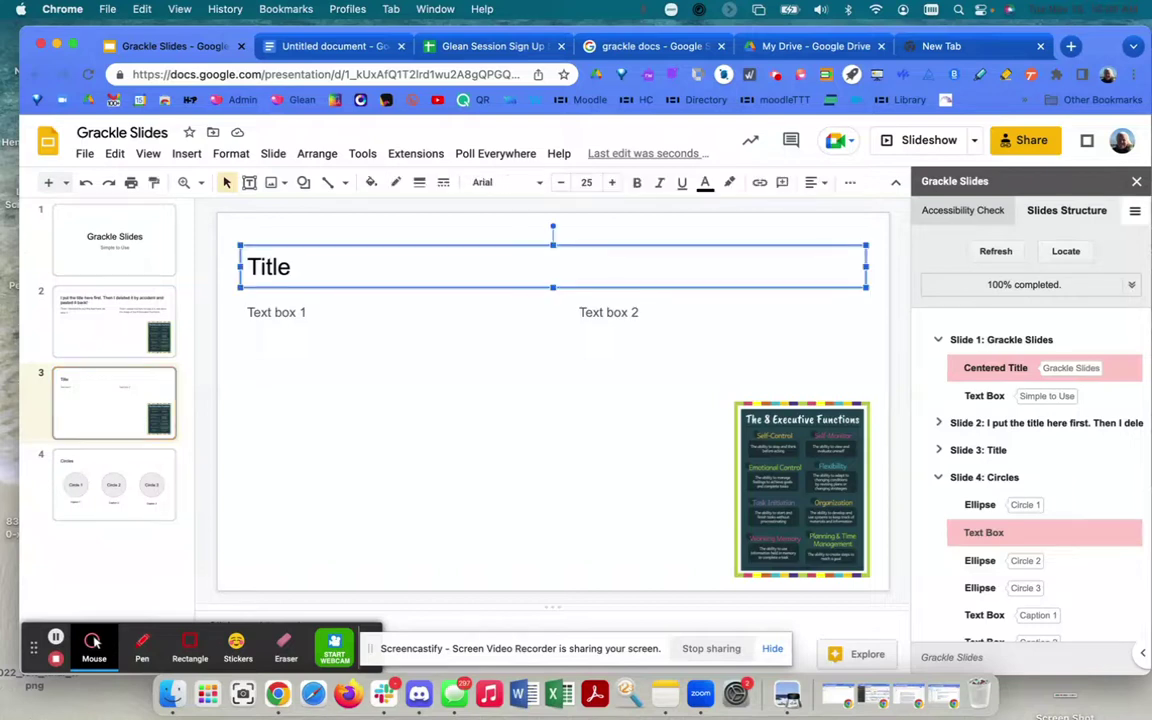
click(276, 312)
click(608, 312)
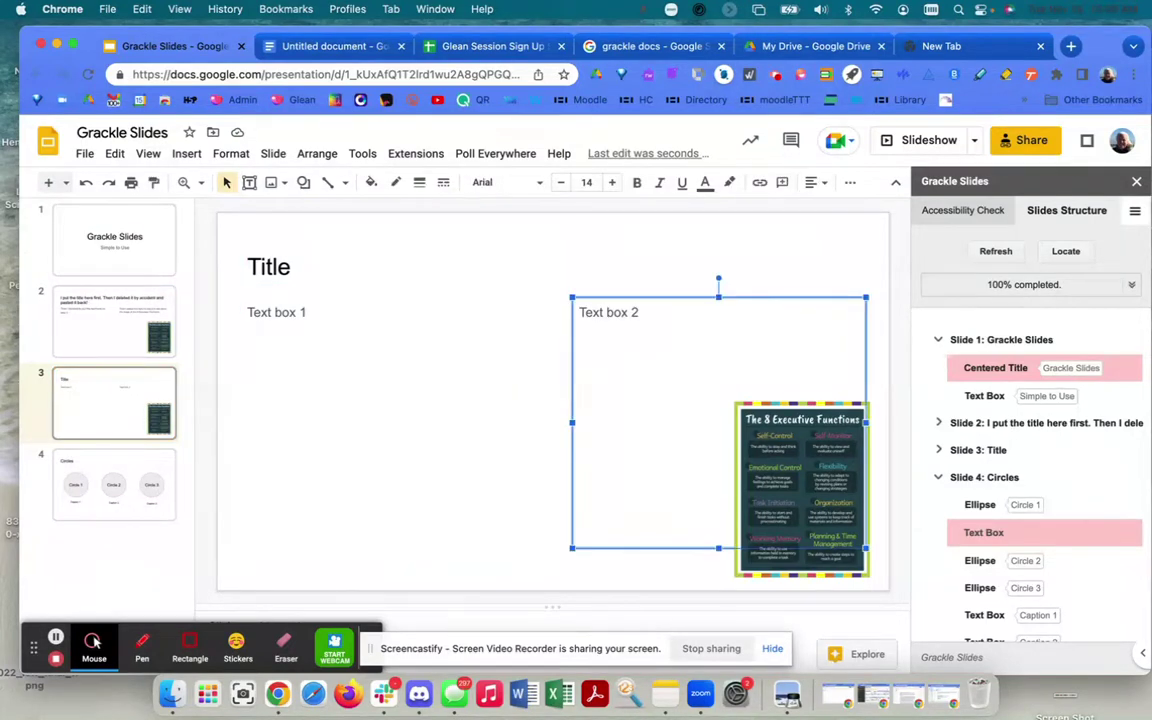
click(802, 489)
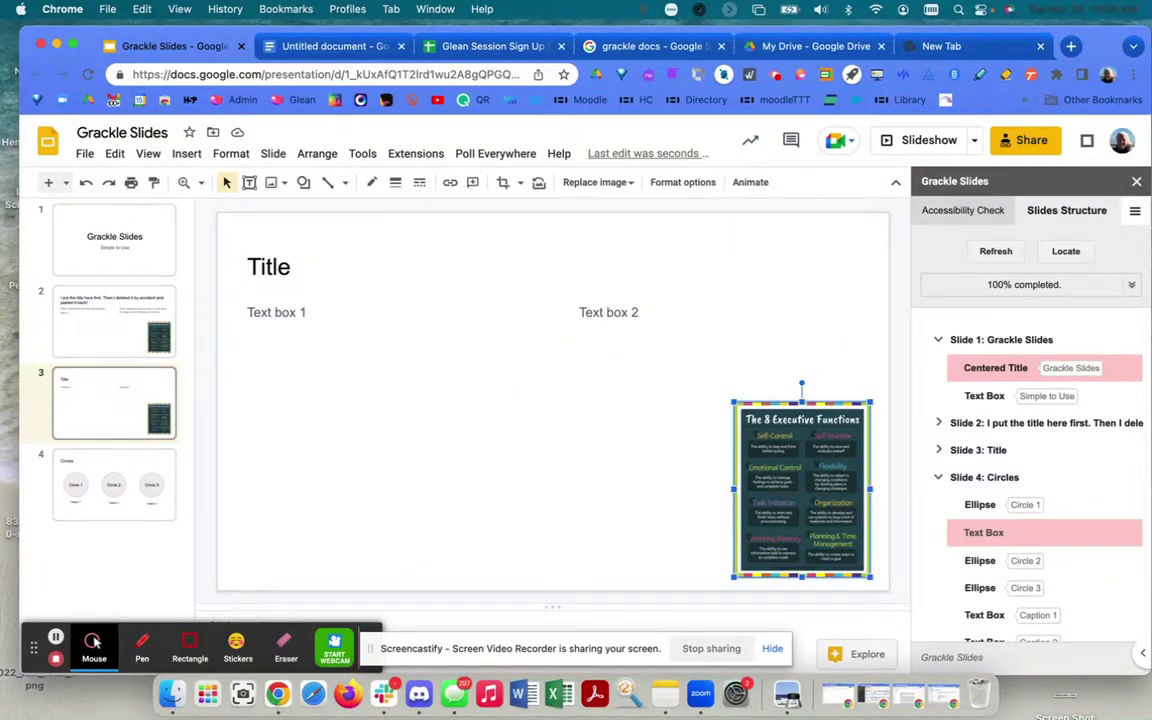
Step through slide 4's circles, captions, empty text box and title to examine their reading order, comparing it with Grackle's structure list.
click(90, 476)
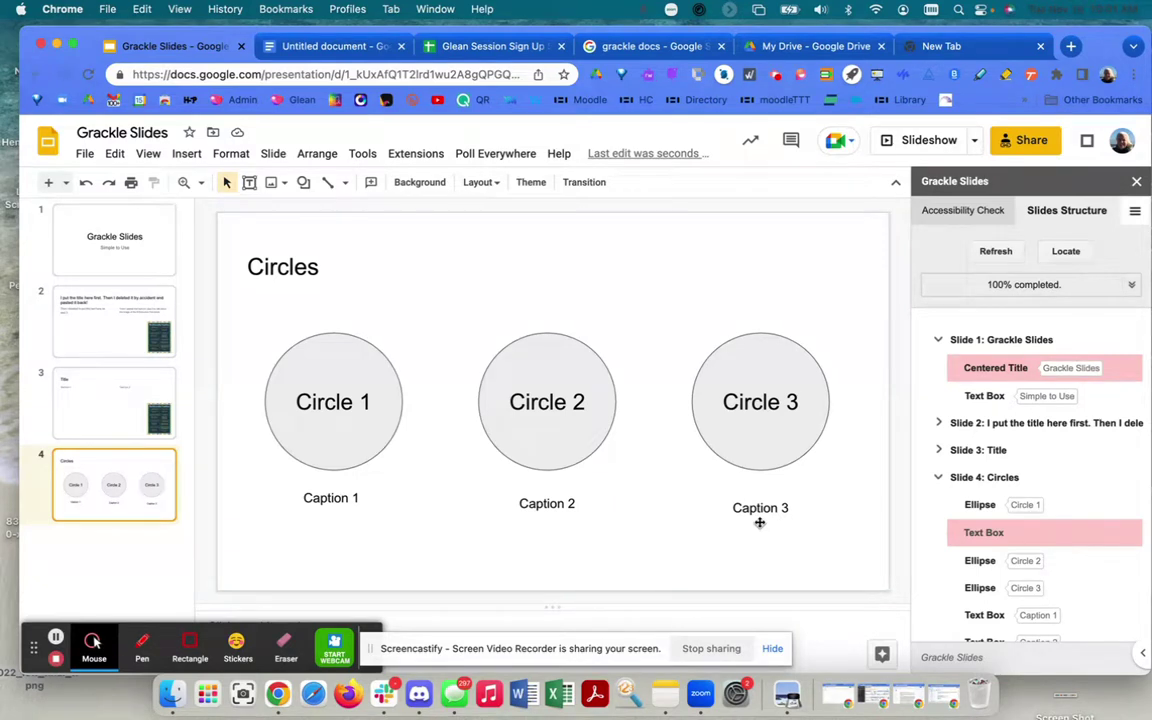
click(333, 401)
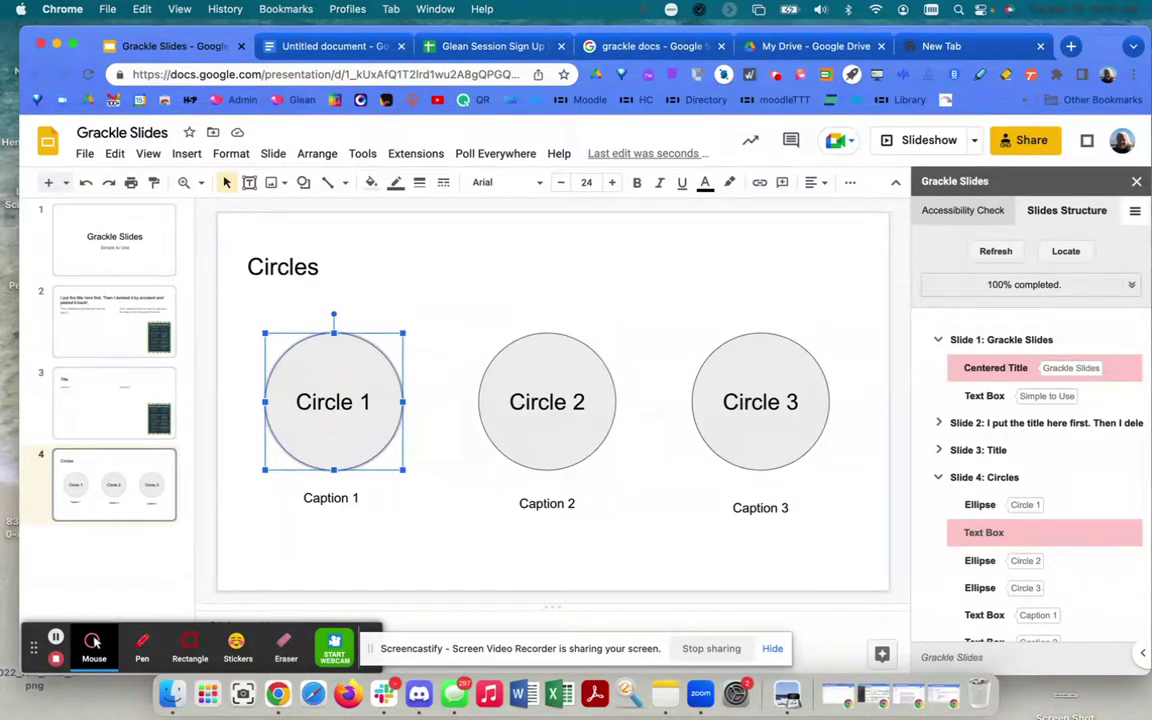
key(Tab)
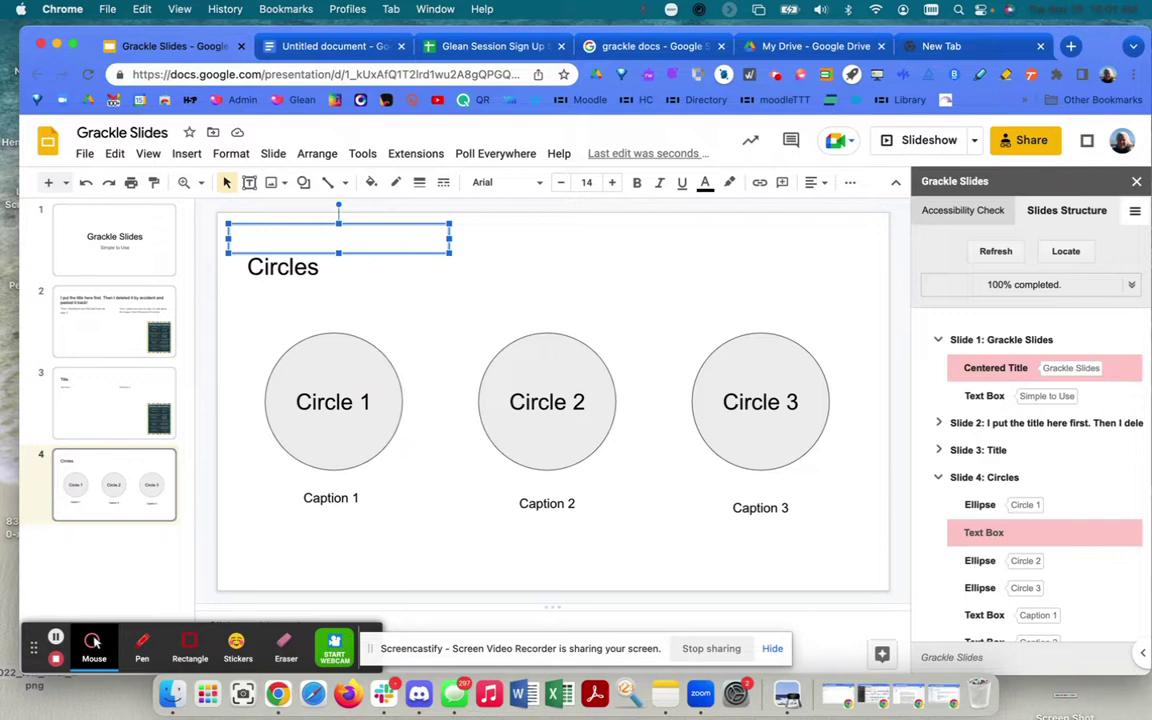
key(Tab)
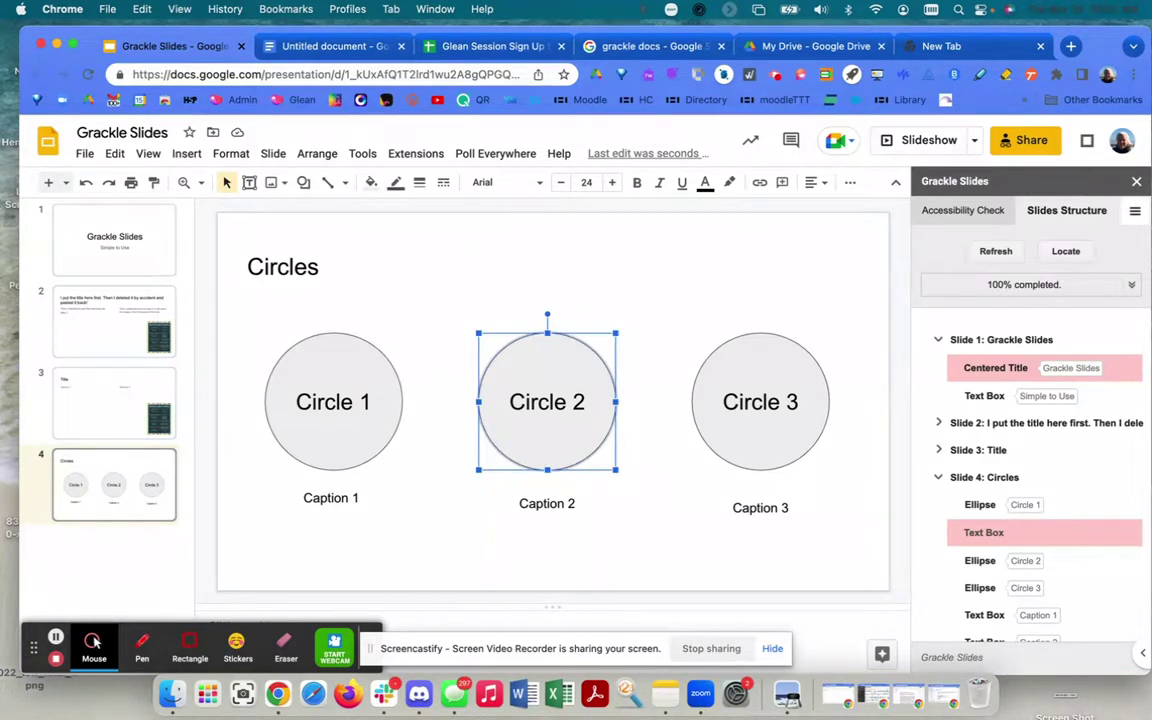
key(Tab)
key(Tab)
key(Tab)
key(Tab)
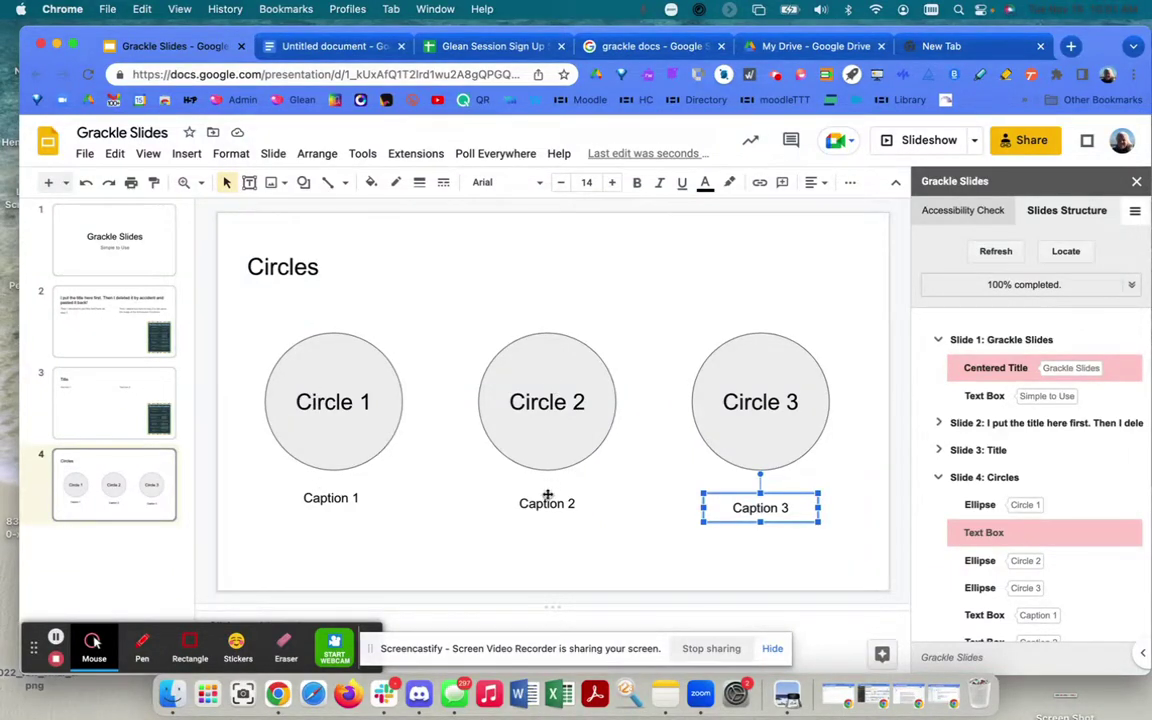
click(285, 267)
click(249, 182)
drag(228, 224, 450, 253)
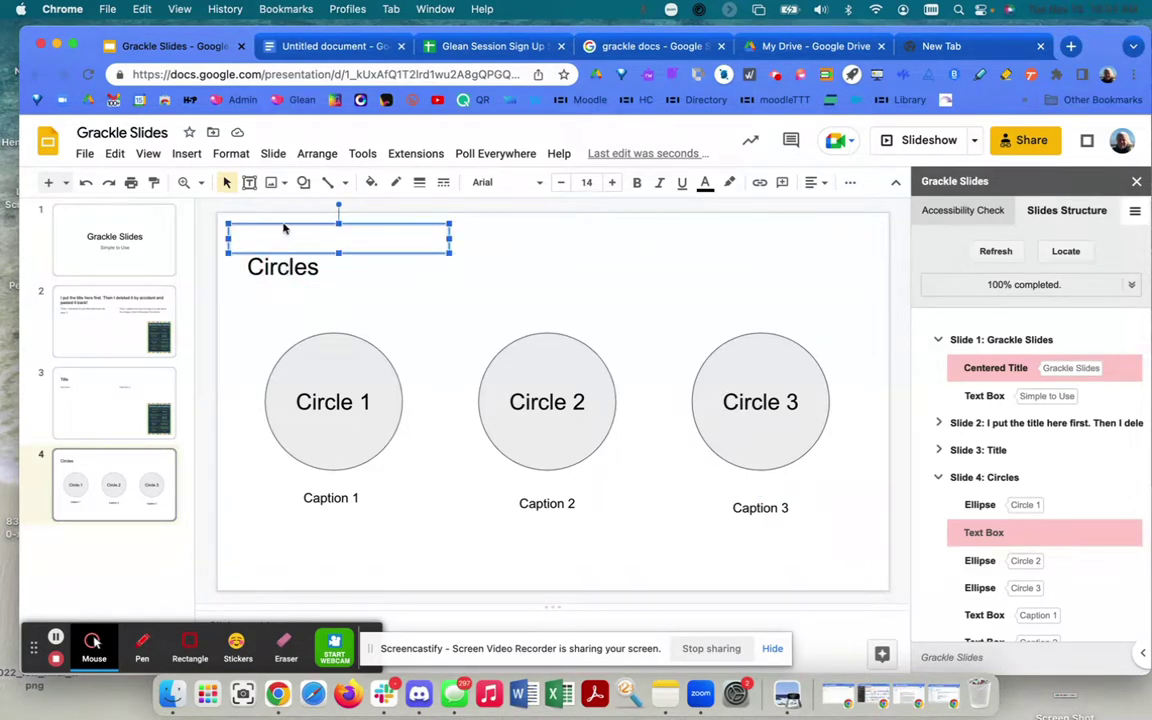
scroll(965, 535, down, 3)
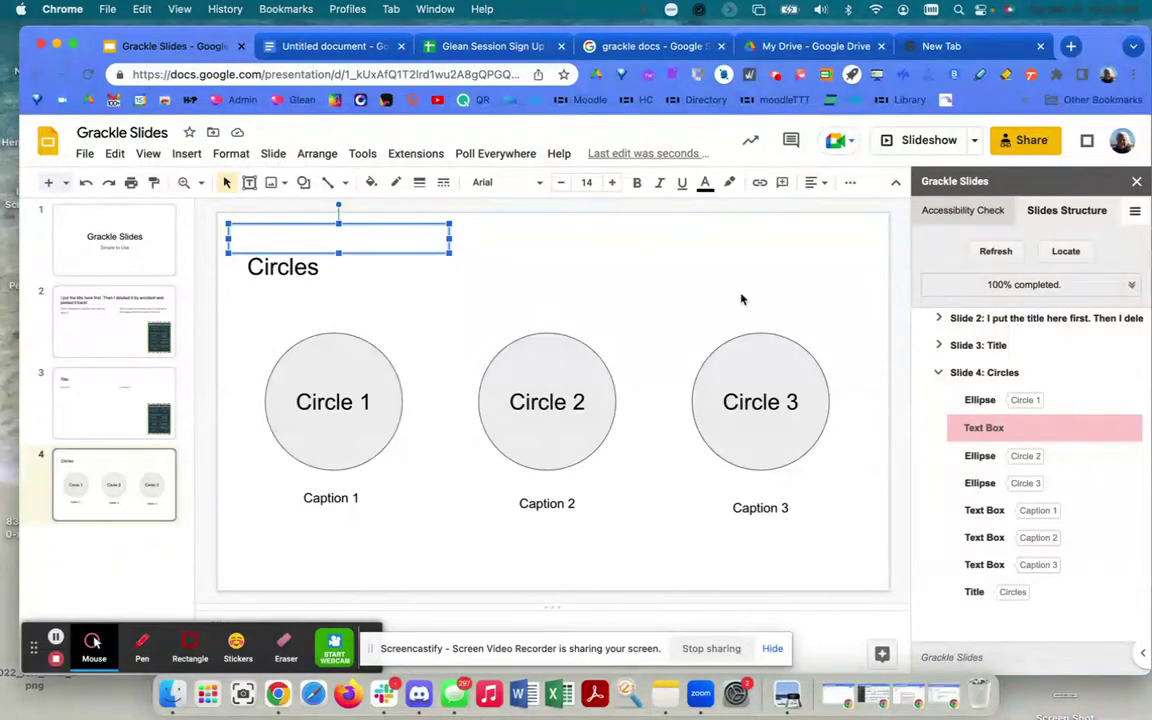
Locate slide 4's empty text box through the accessibility check's "Text boxes should not be empty" item and delete it.
click(963, 210)
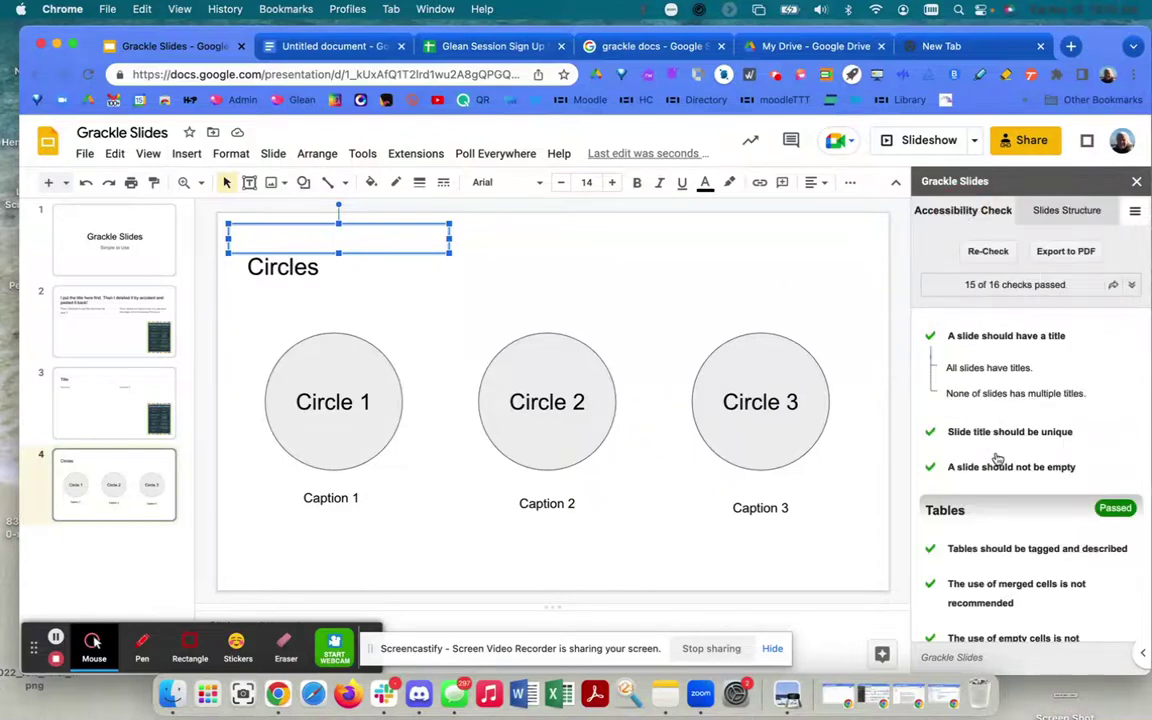
scroll(1008, 471, down, 2)
scroll(1008, 471, down, 5)
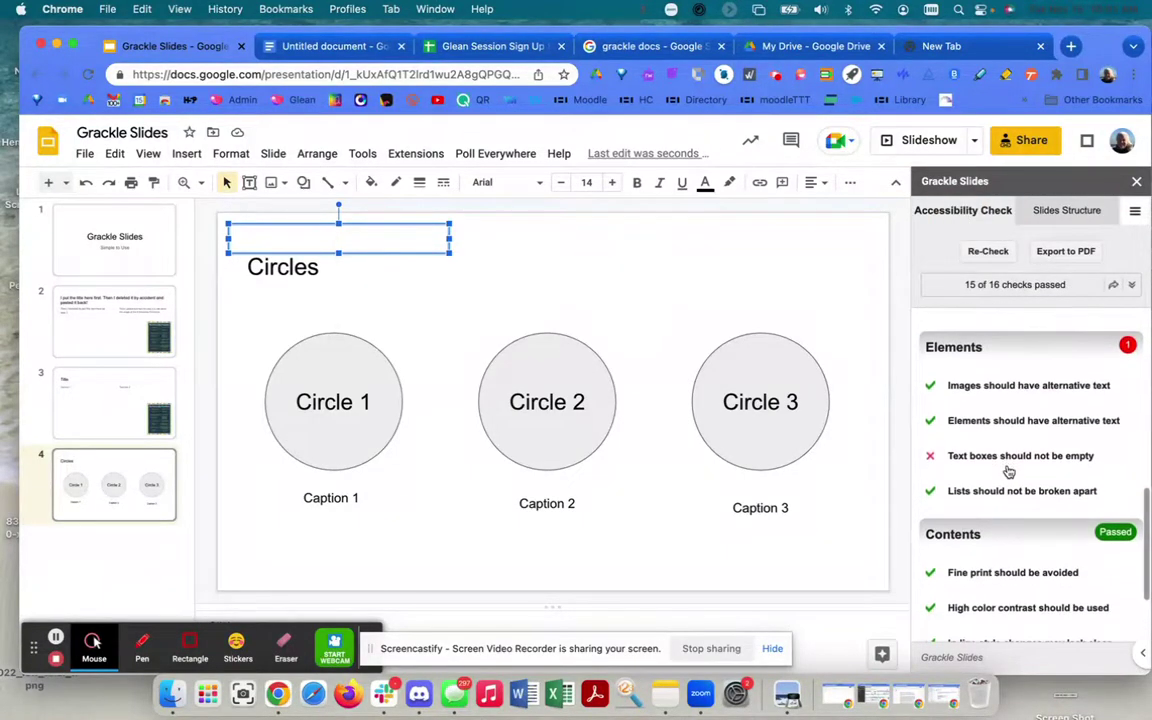
scroll(1008, 471, down, 2)
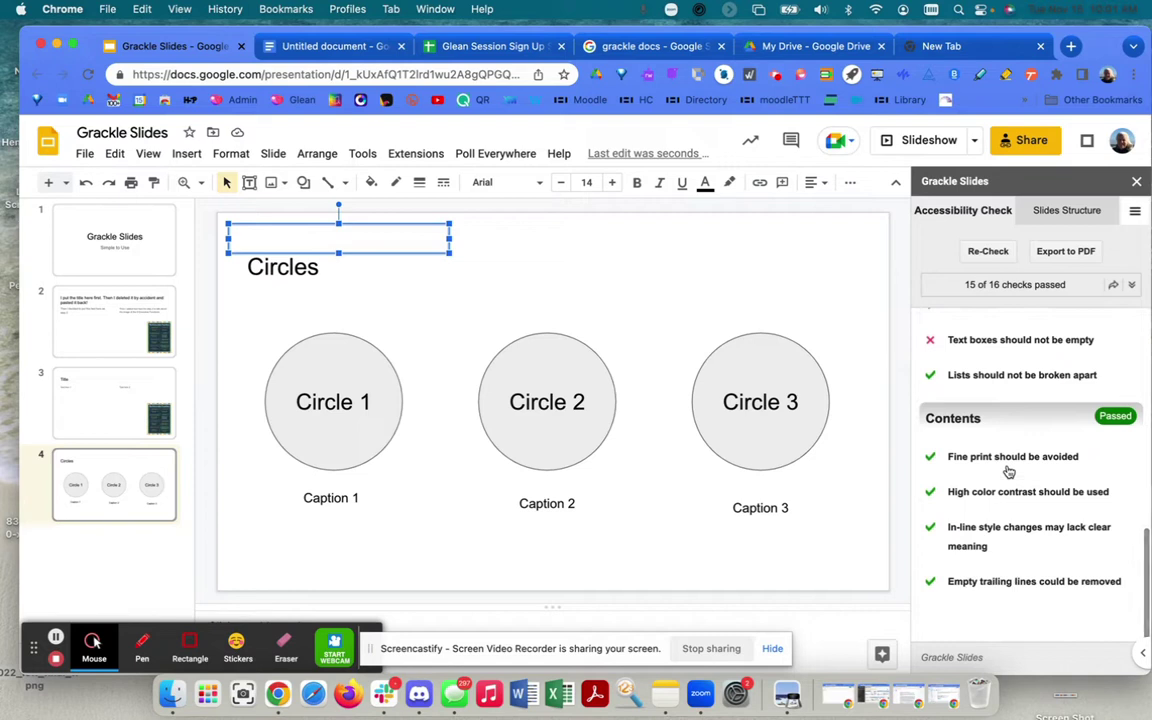
scroll(1008, 471, up, 1)
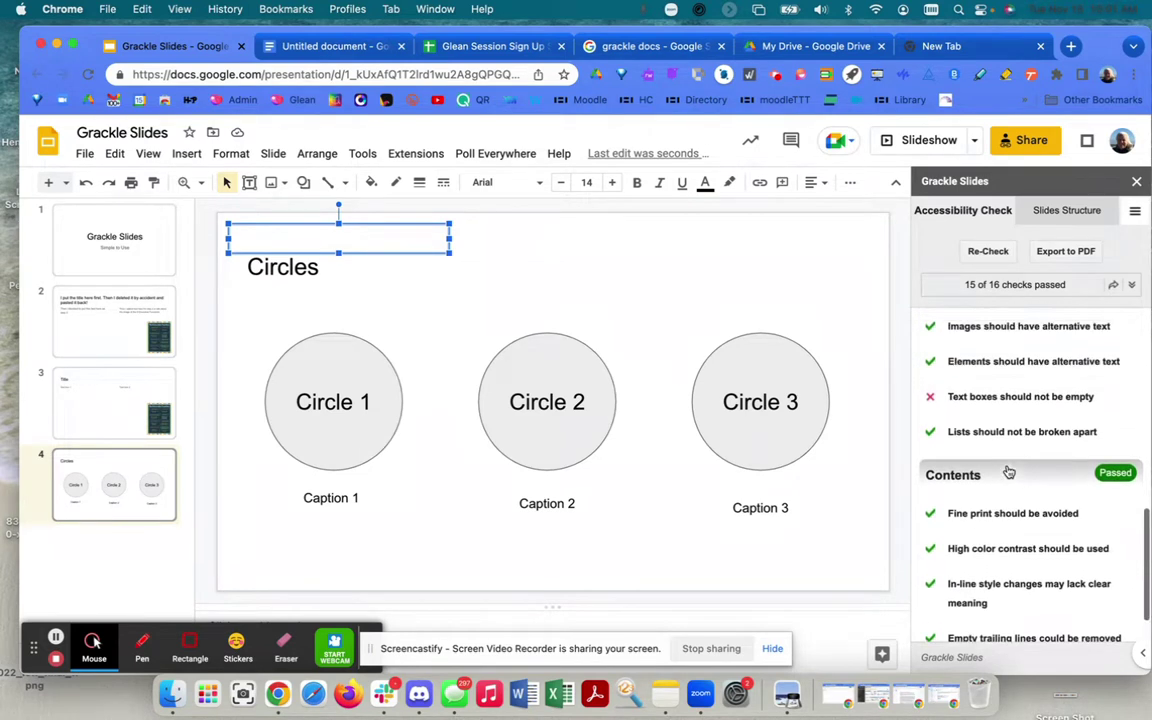
click(986, 397)
click(996, 460)
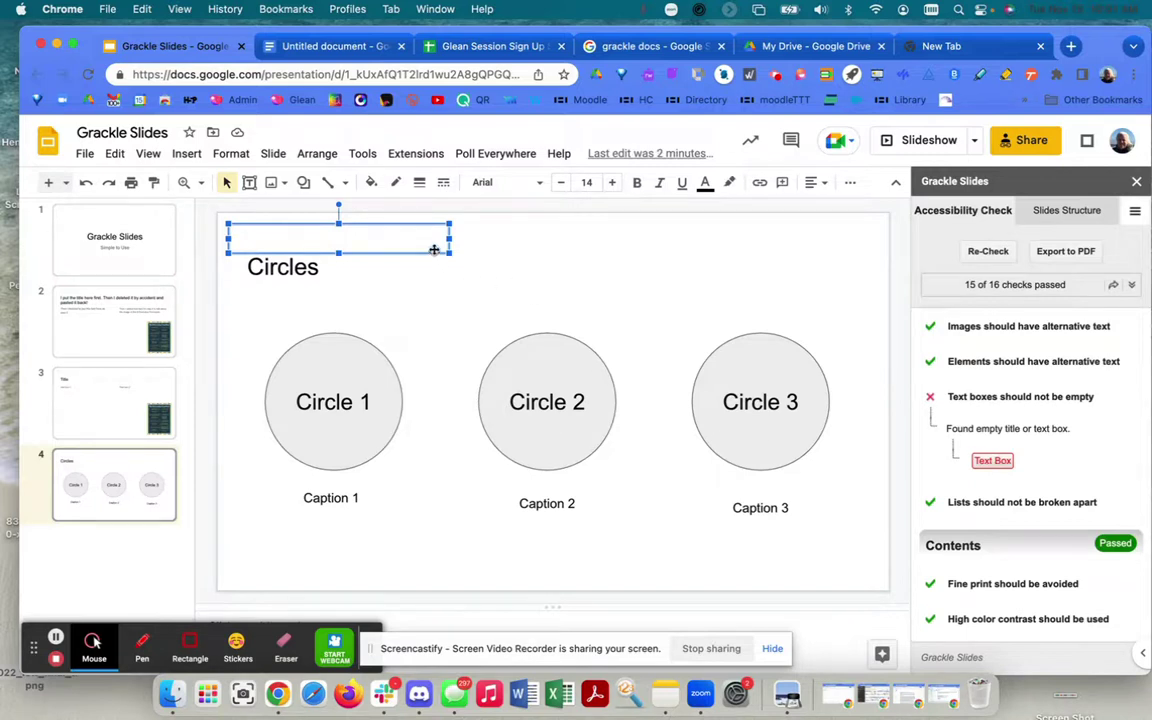
click(434, 250)
click(427, 226)
key(Delete)
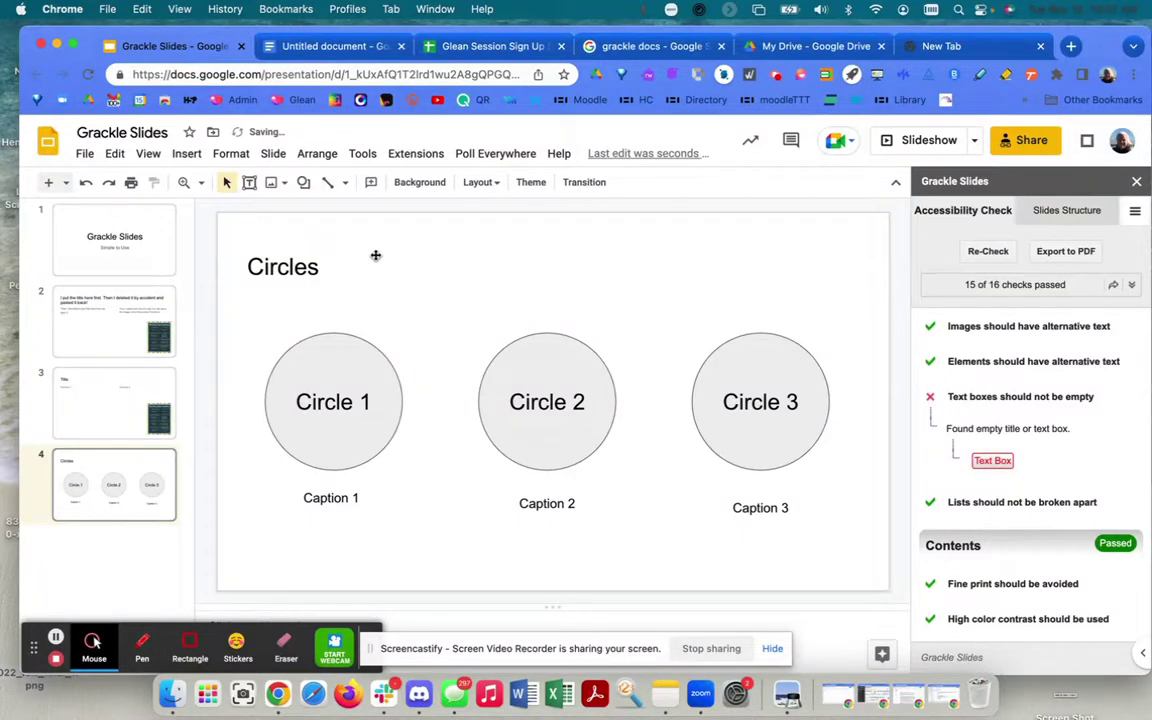
In the slides structure, move slide 4's Circles title to first place and put each caption directly after its matching circle.
click(309, 266)
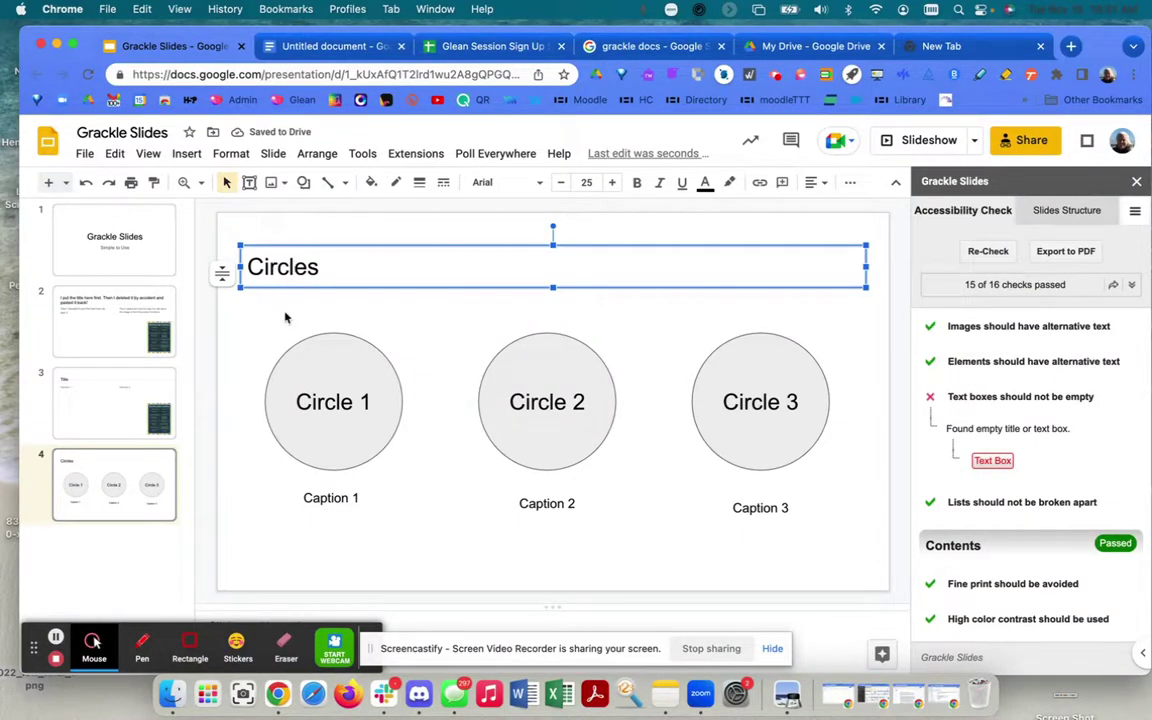
click(1068, 214)
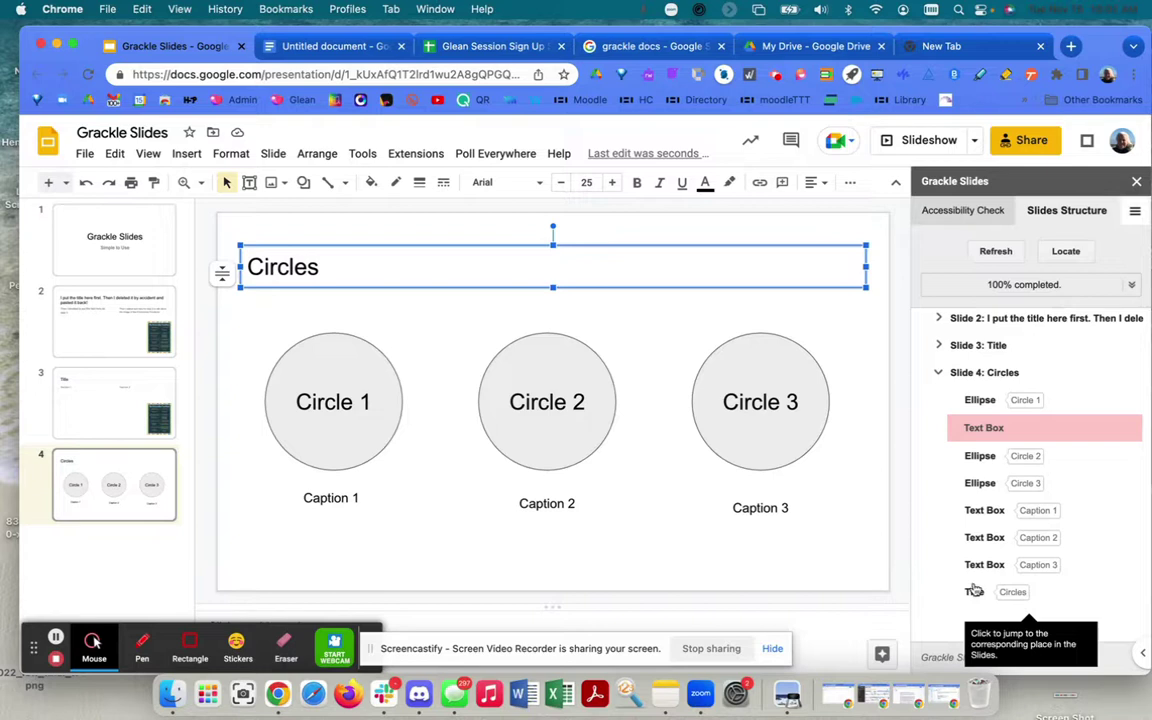
drag(975, 591, 972, 416)
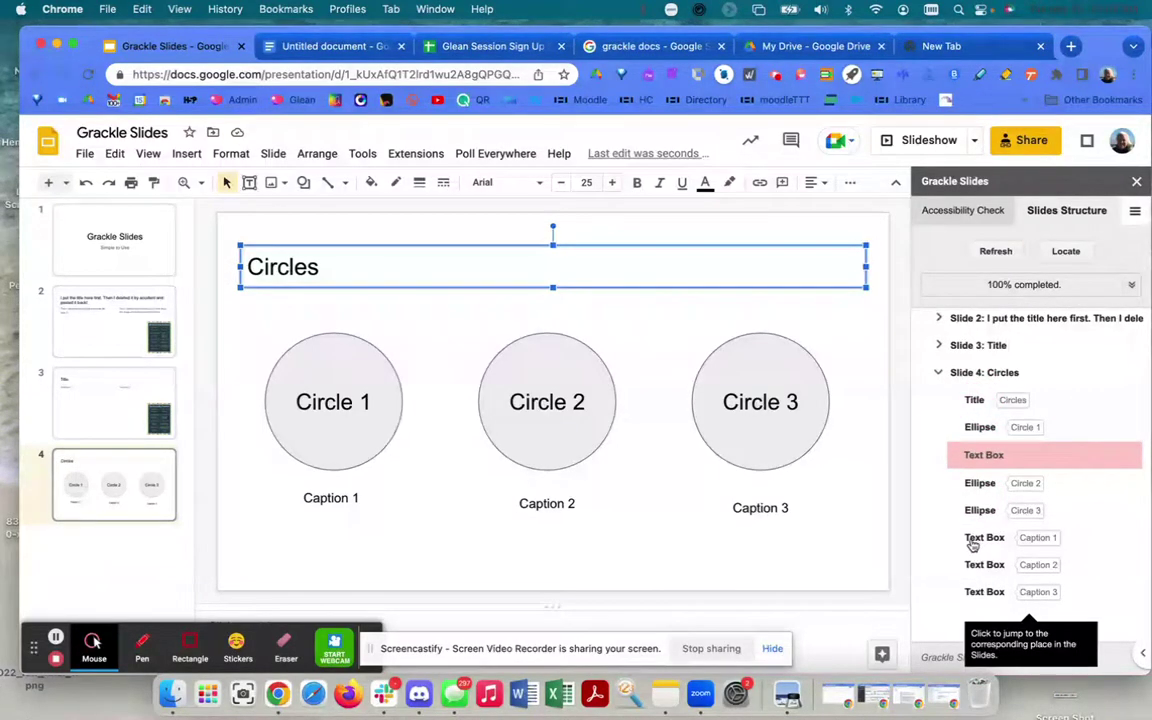
scroll(962, 565, down, 1)
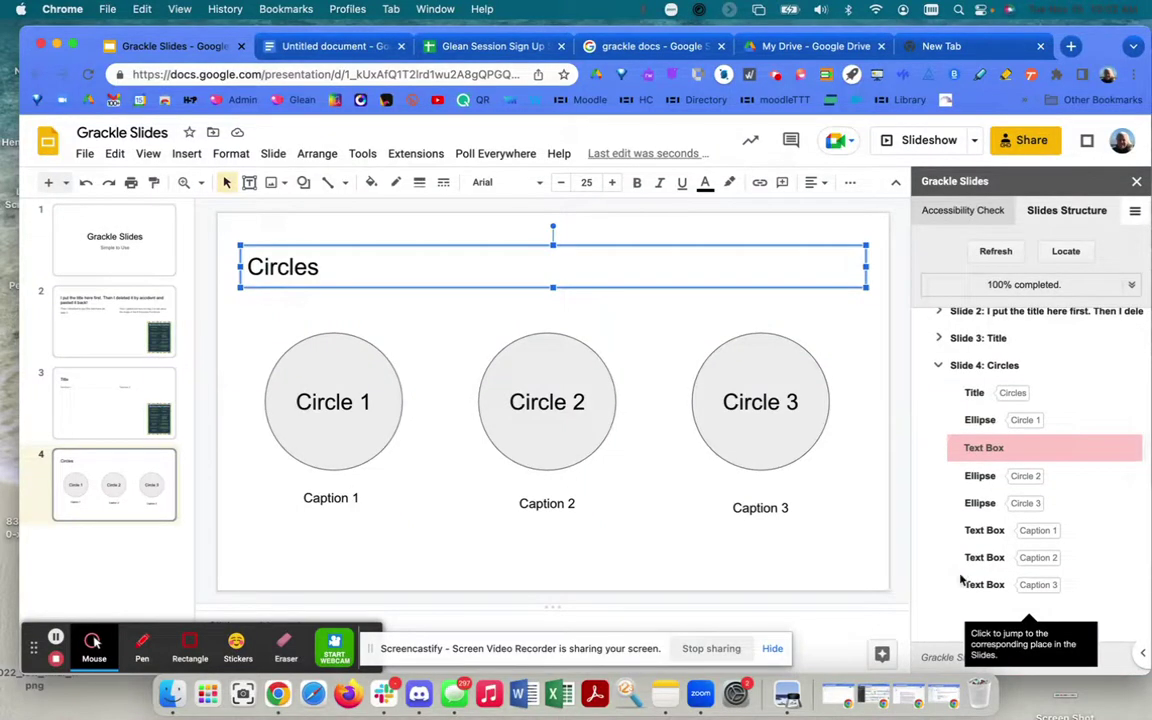
drag(980, 419, 980, 460)
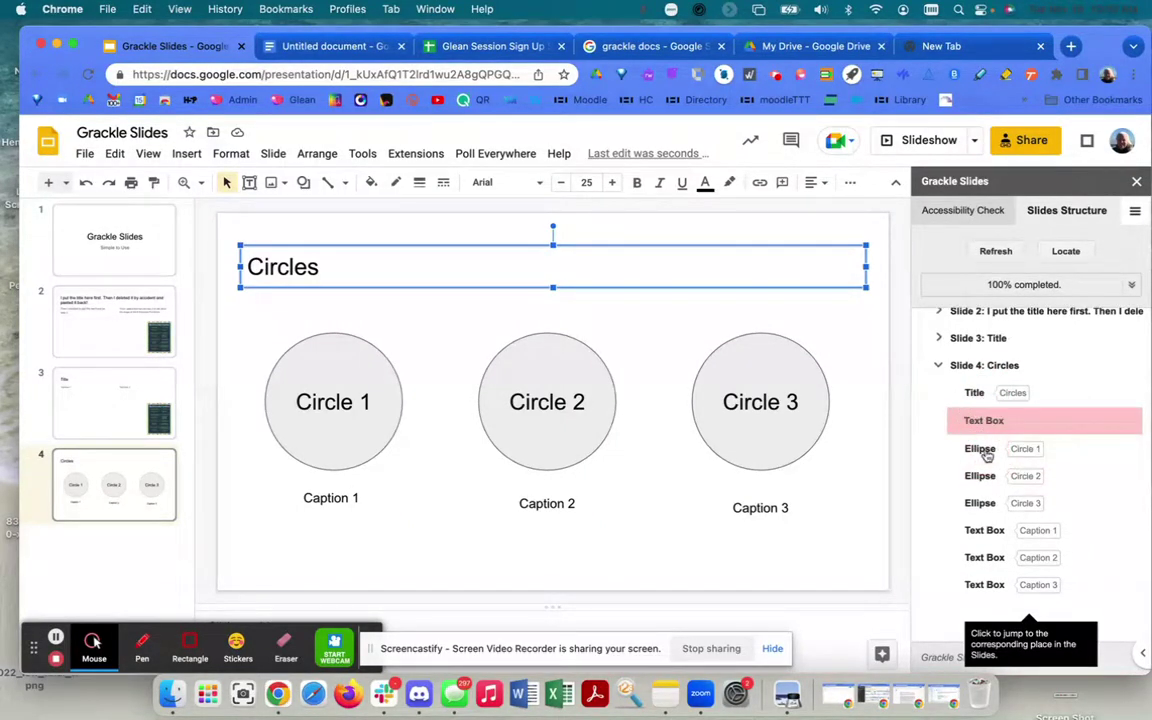
mouse_move(985, 530)
mouse_down()
mouse_move(975, 470)
mouse_move(980, 545)
mouse_move(969, 509)
mouse_move(975, 537)
mouse_up()
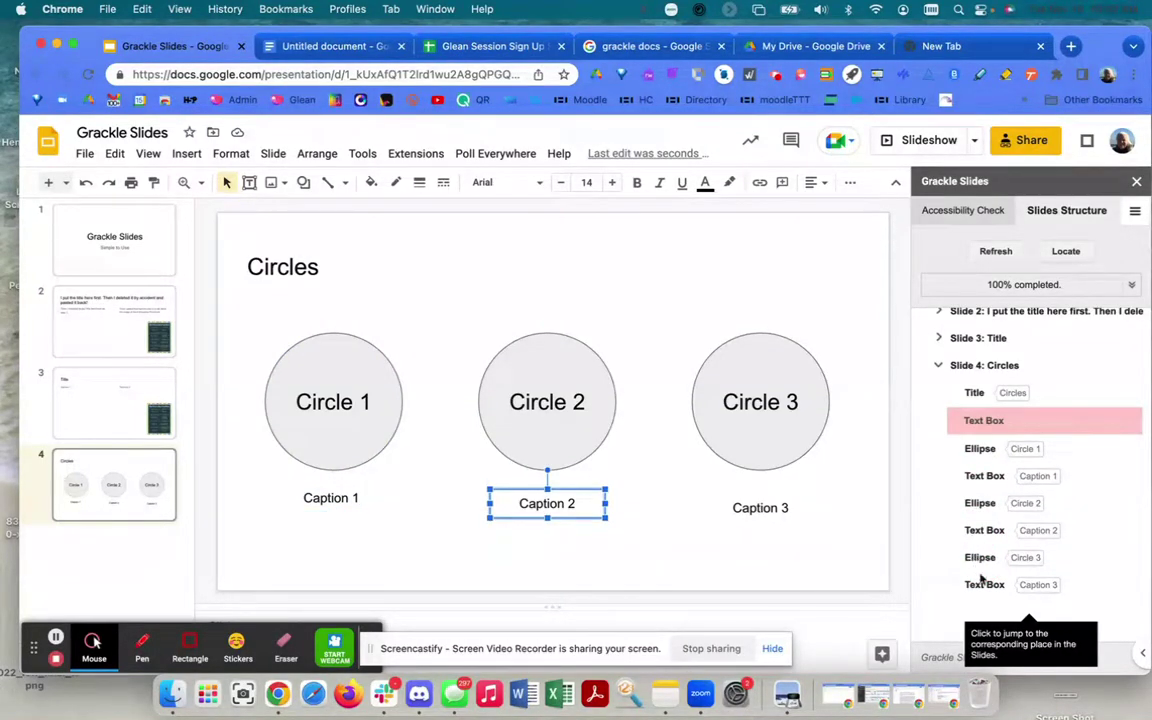
Check the objects on slide 4, refresh Grackle's slides structure and review slide 4's reading order.
click(563, 261)
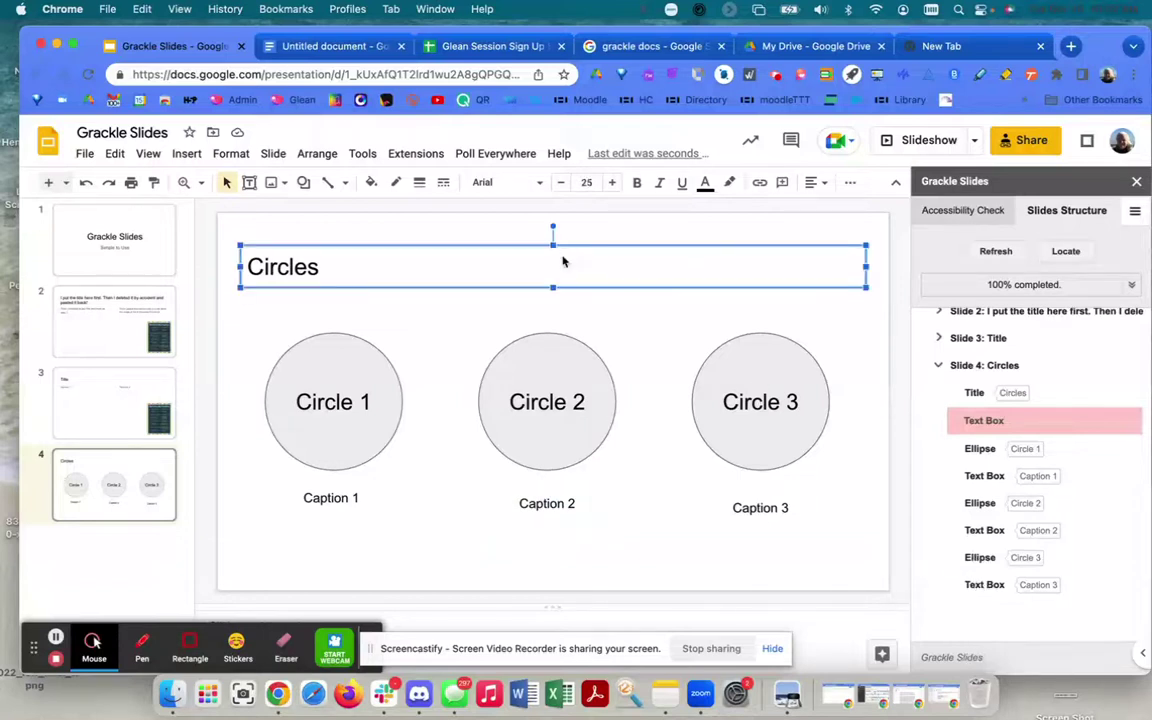
click(540, 390)
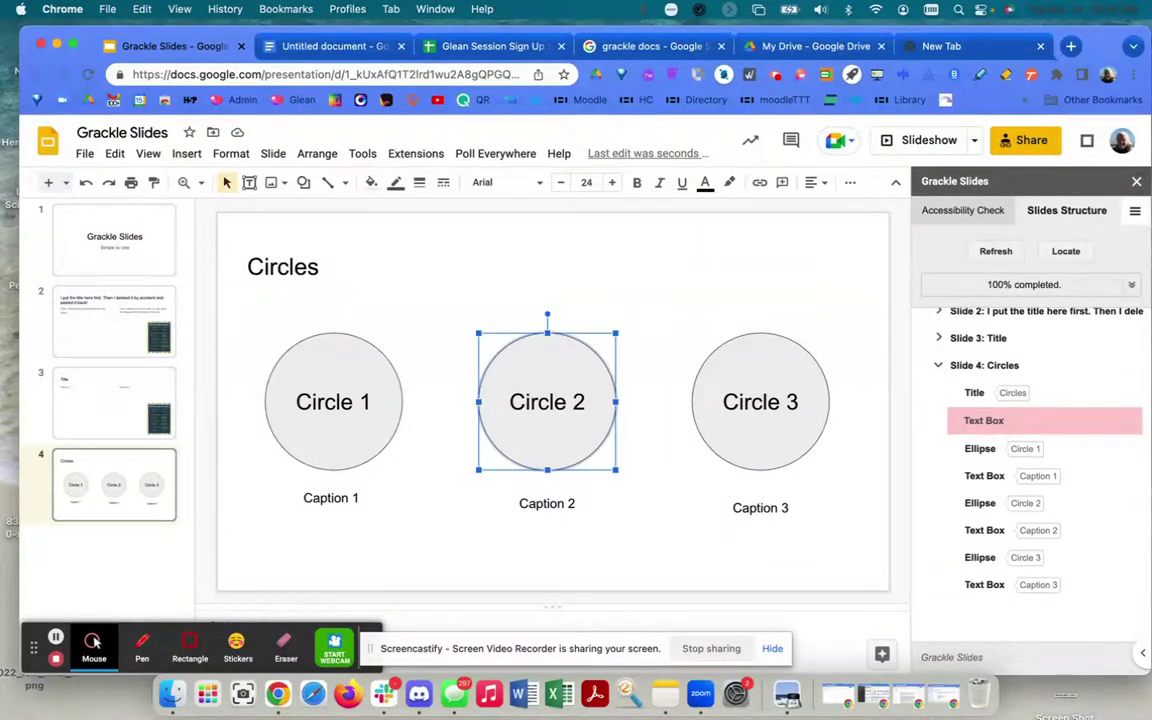
click(410, 255)
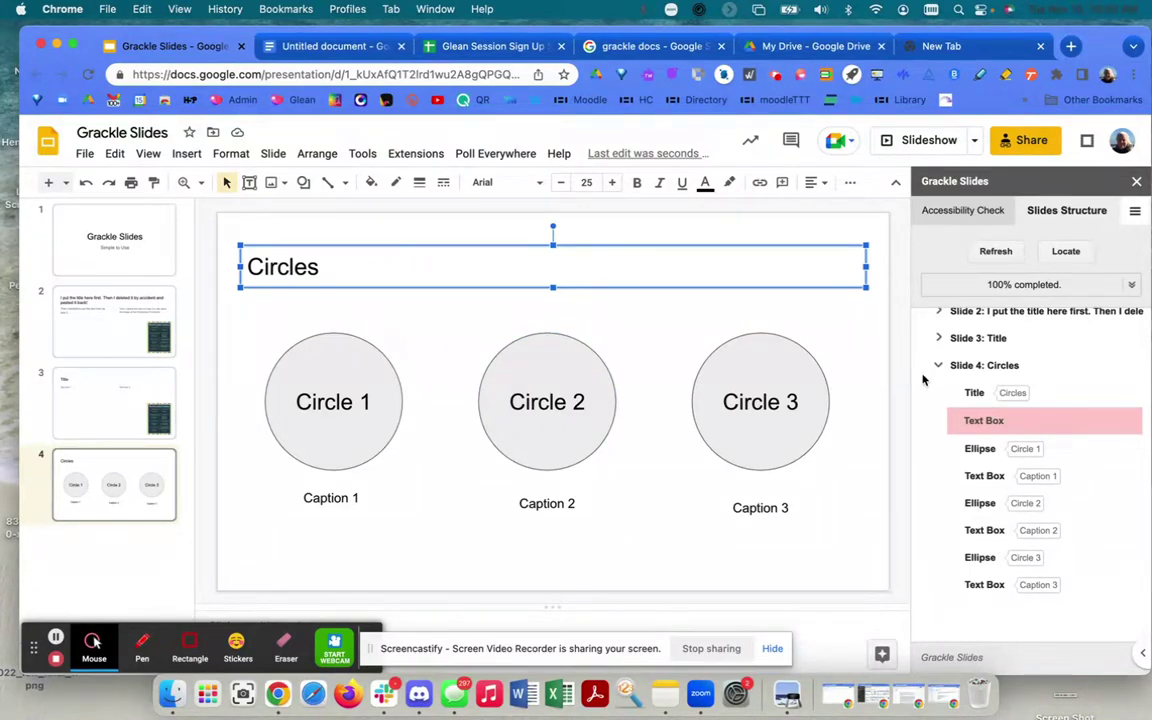
click(963, 420)
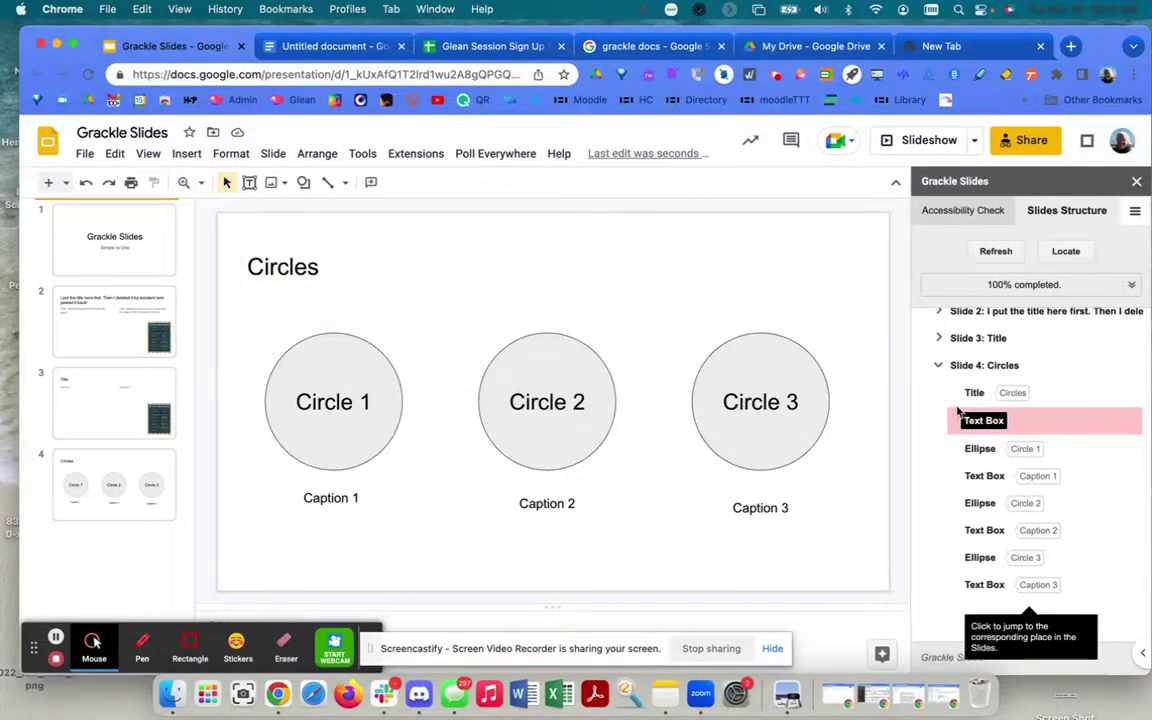
click(986, 257)
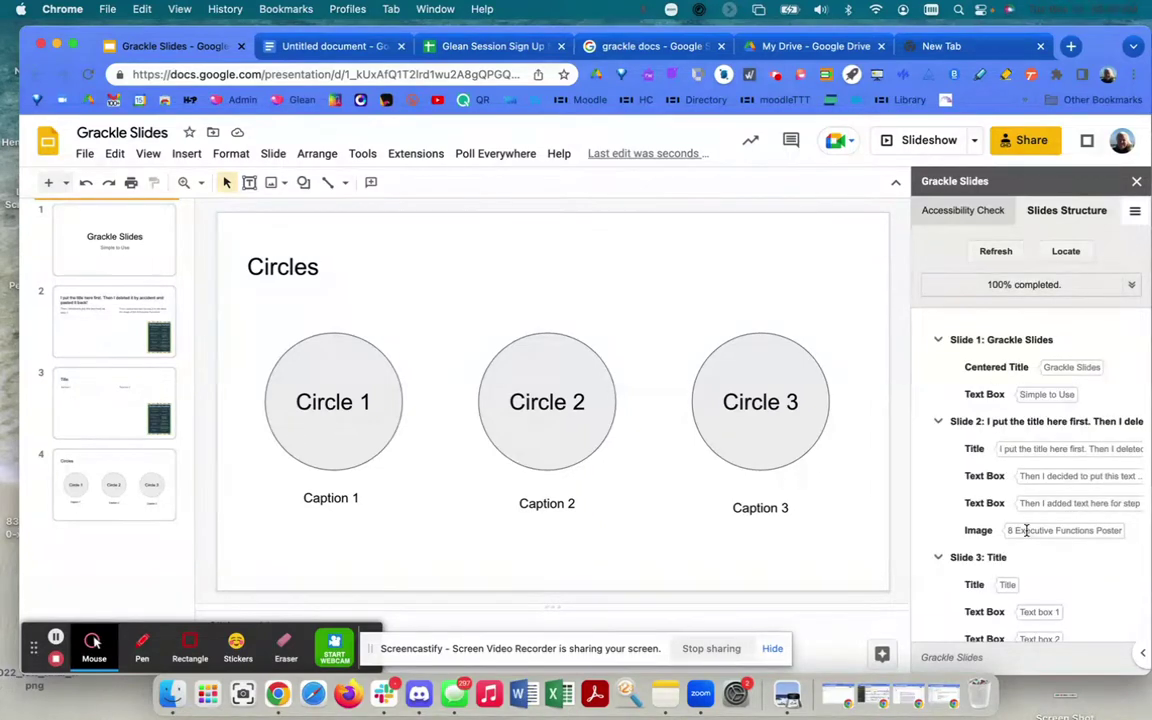
scroll(1028, 500, down, 5)
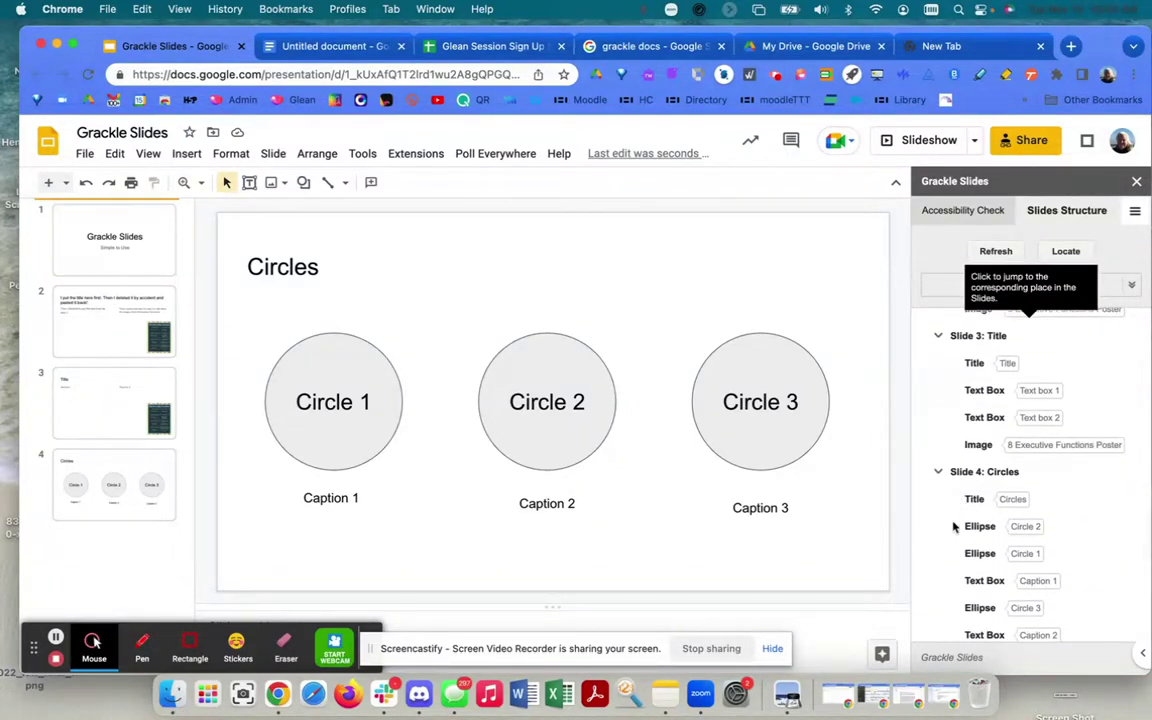
Reorder slide 4's structure so Circle 1 and Caption 1 come before Circle 2, with Caption 2 directly after Circle 2.
scroll(955, 522, down, 1)
mouse_move(970, 530)
mouse_down()
mouse_move(962, 504)
mouse_move(966, 527)
mouse_move(978, 528)
mouse_up()
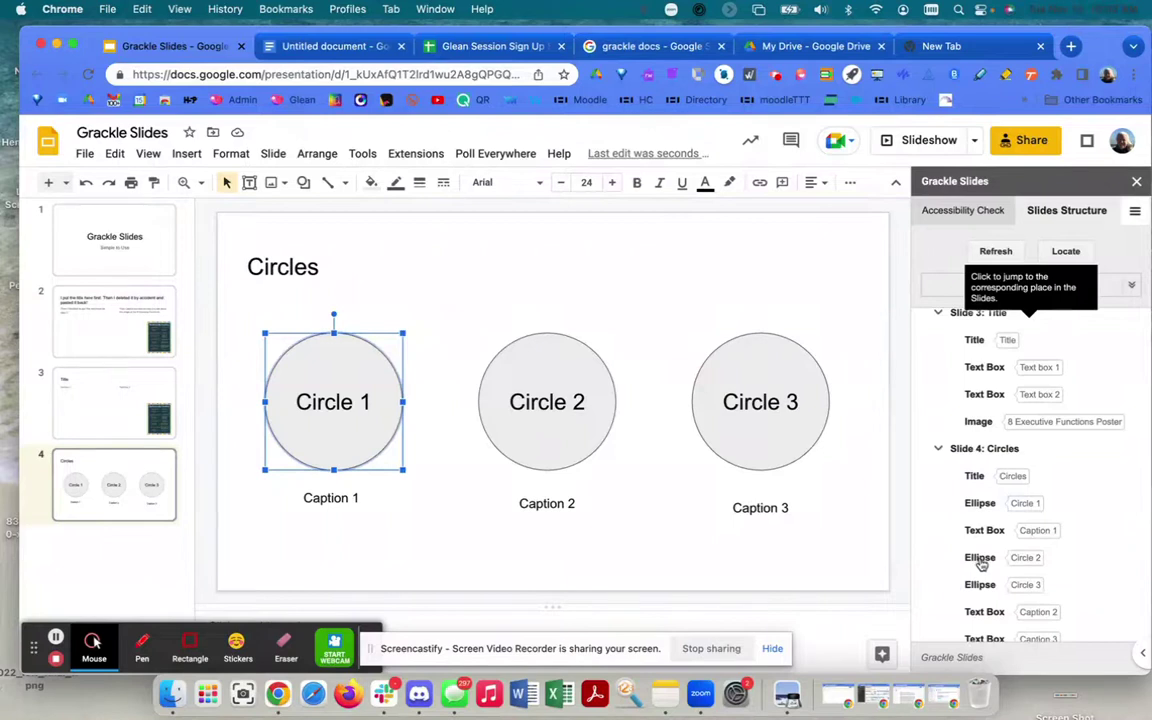
scroll(980, 580, down, 1)
drag(980, 578, 968, 548)
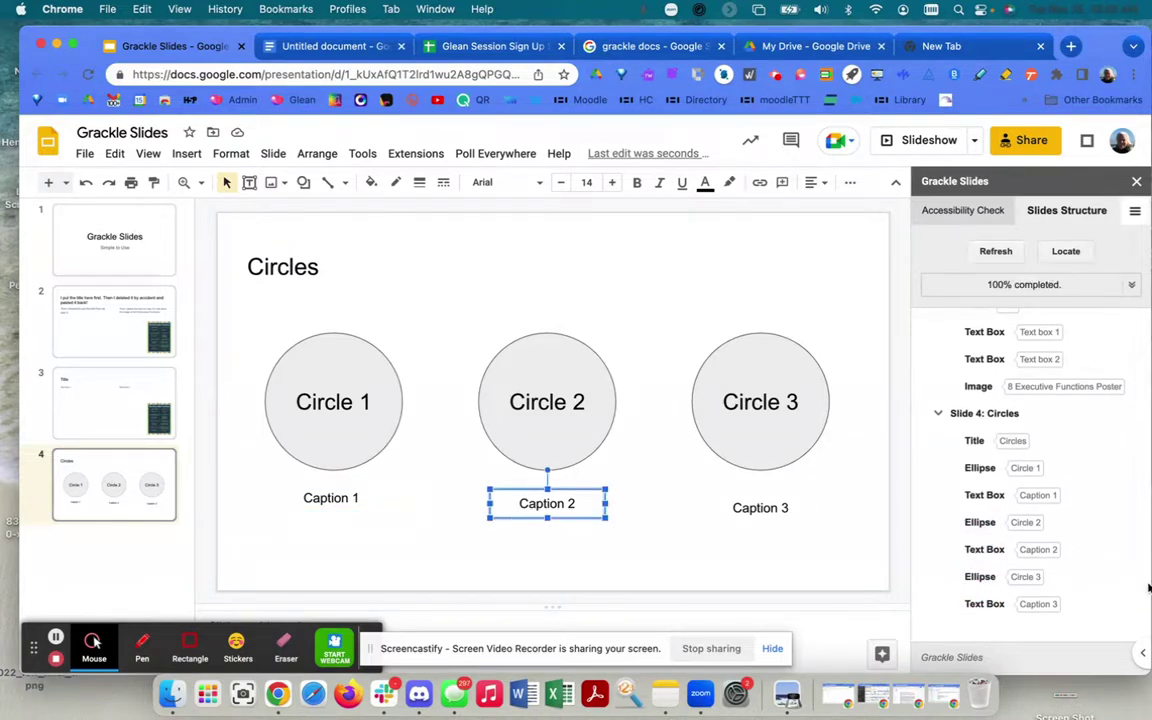
click(440, 450)
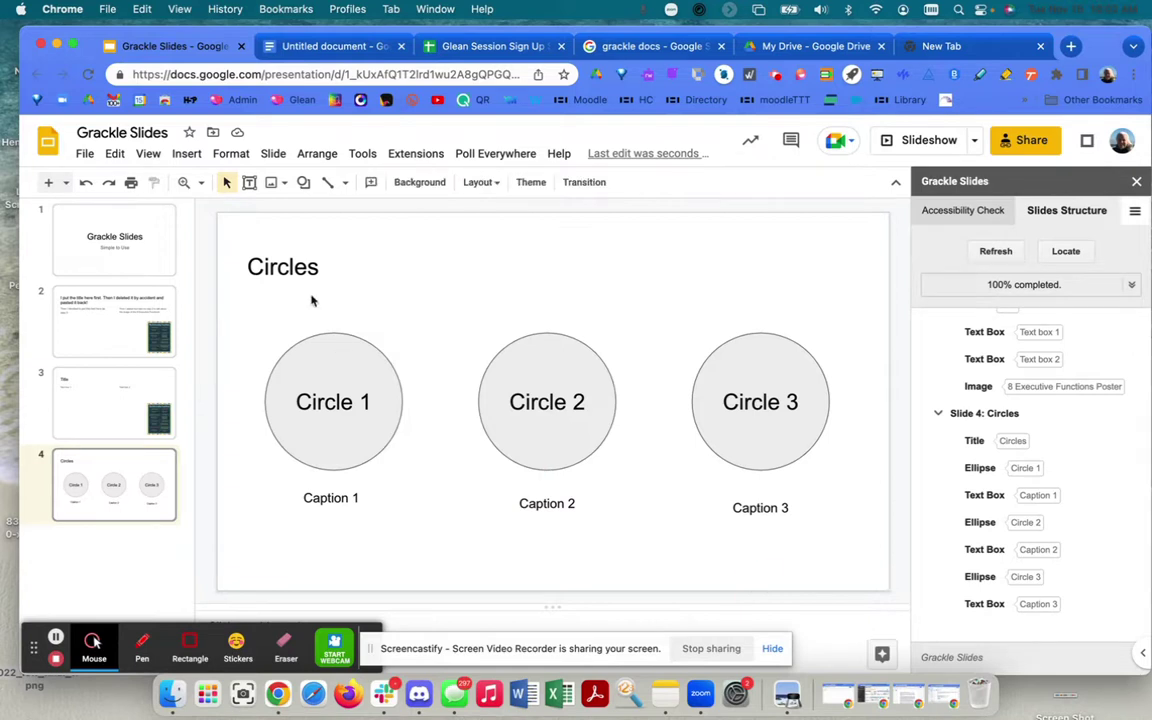
Step through slide 4's objects starting from the Circles title to check the reading order of circles and captions.
click(291, 254)
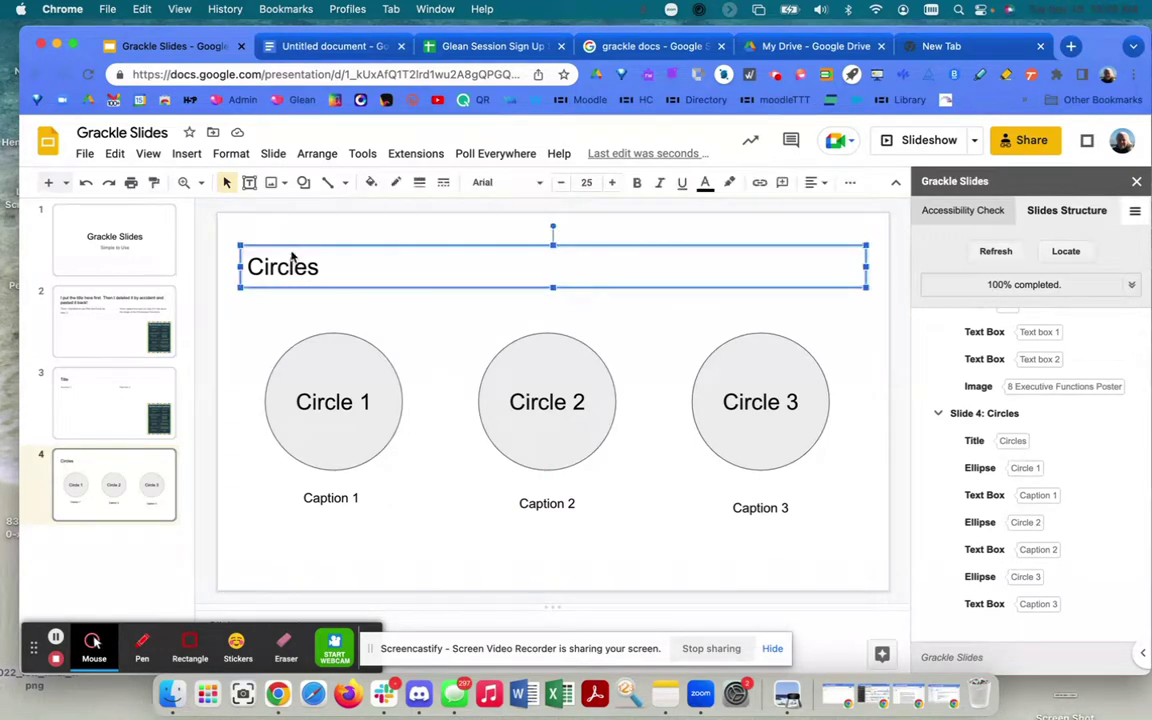
key(Tab)
key(Tab)
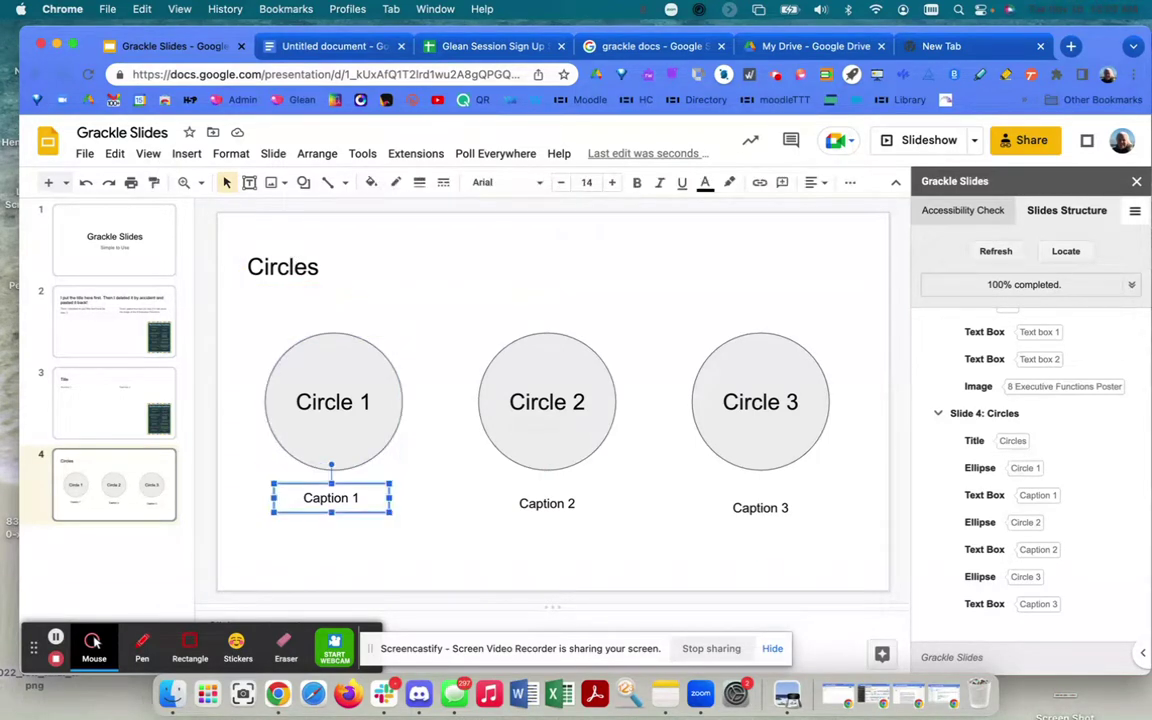
key(Tab)
key(Tab)
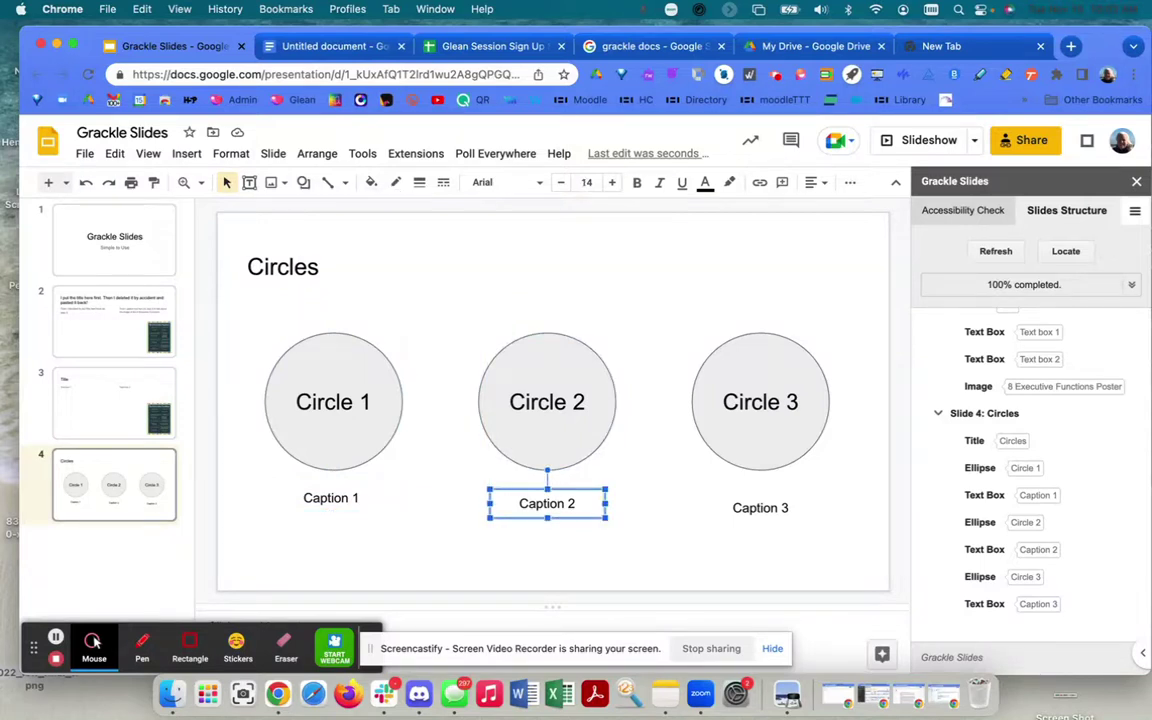
key(Tab)
key(Tab)
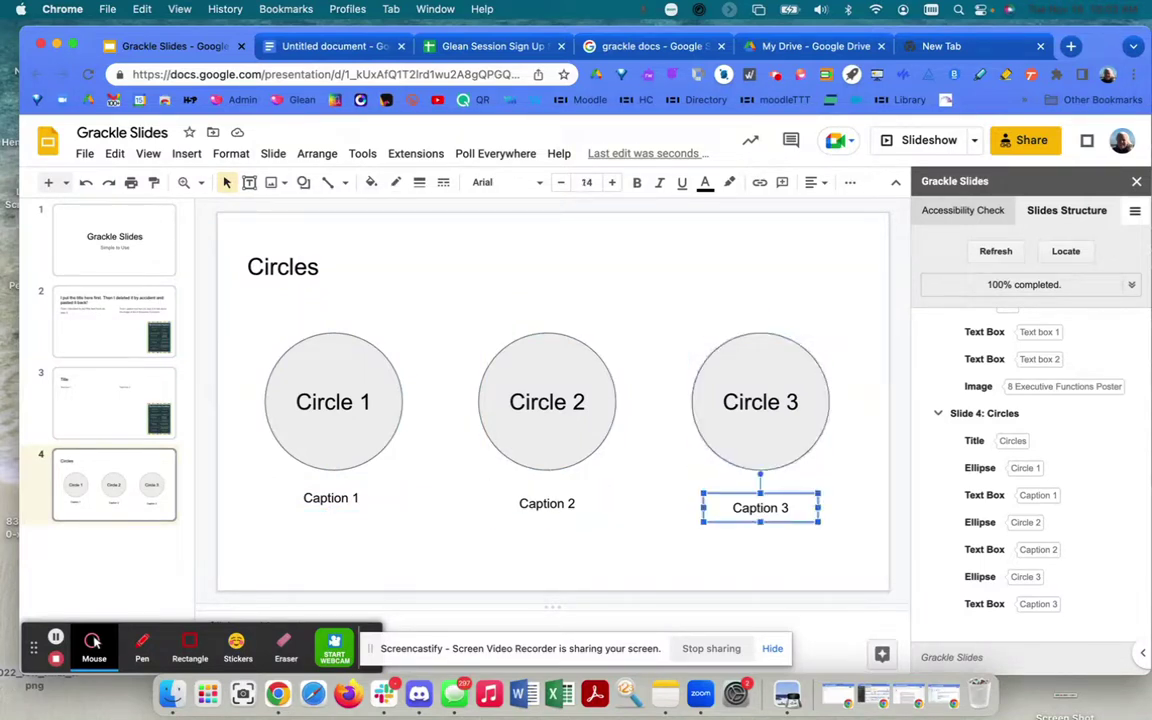
click(399, 565)
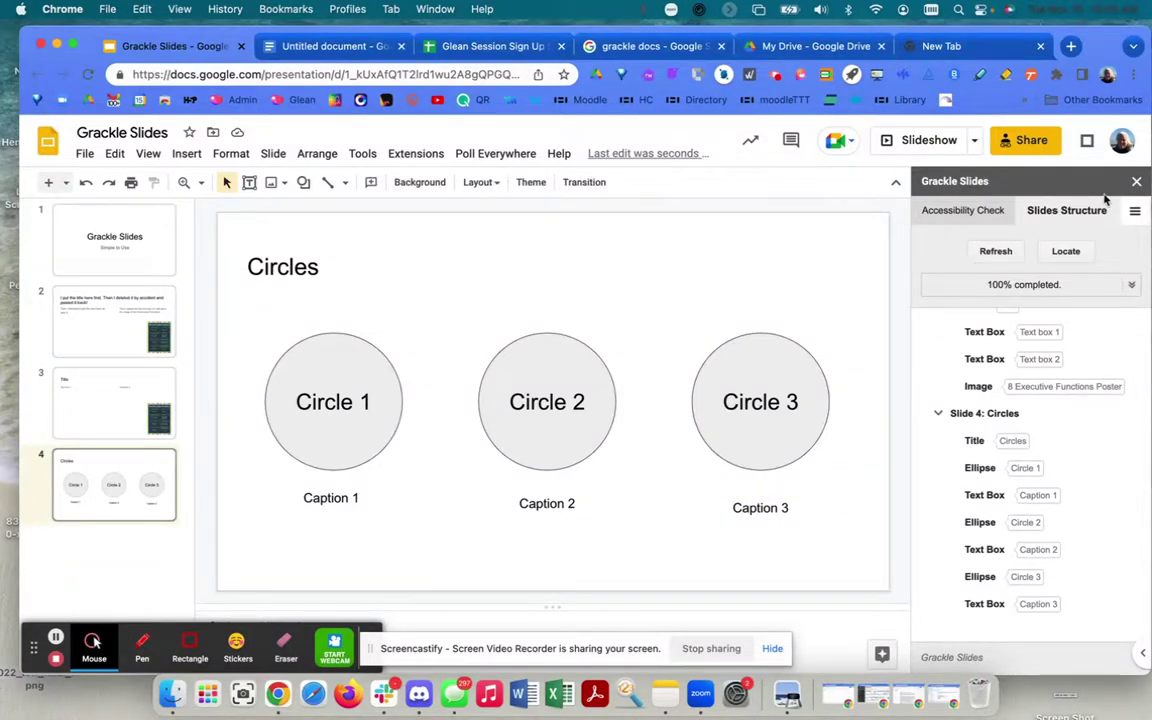
Return to the accessibility check results and look through slides 1 to 4 in turn.
scroll(967, 450, up, 3)
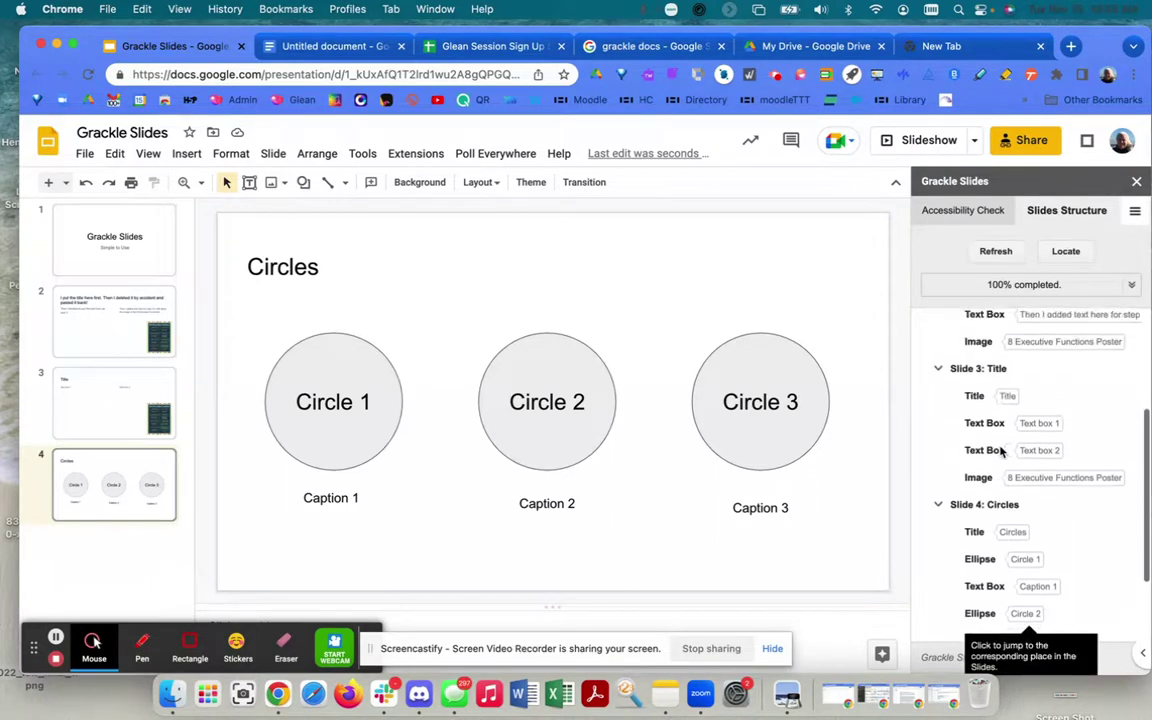
click(972, 212)
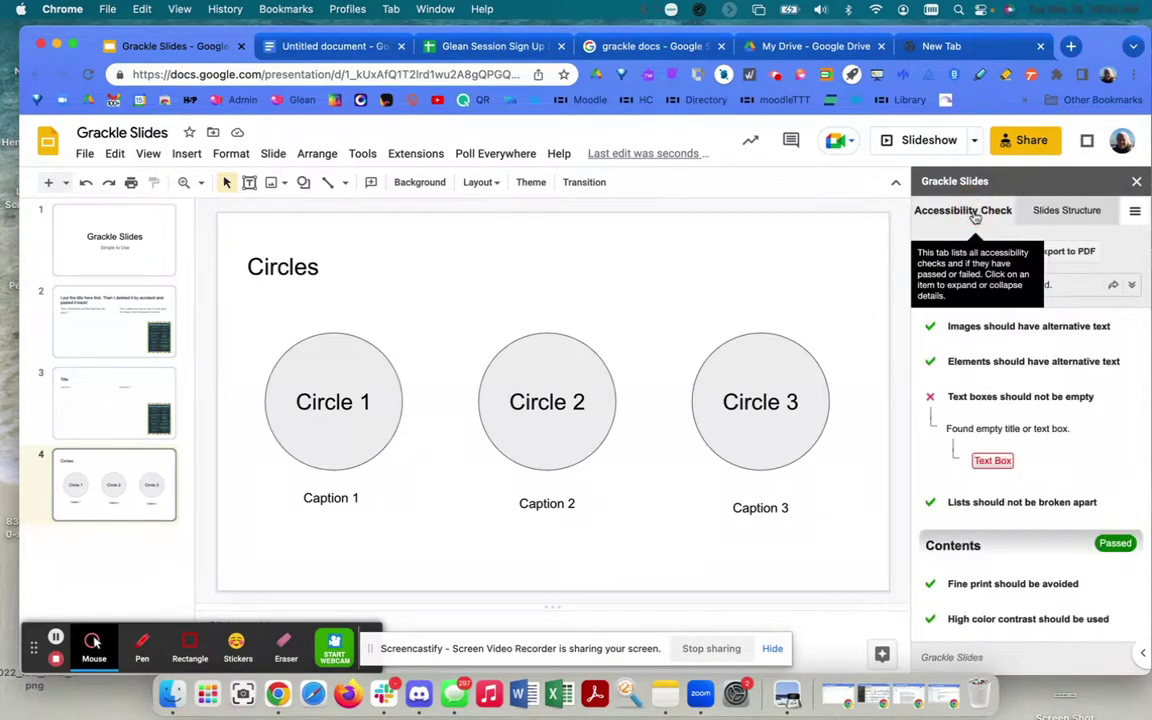
click(158, 248)
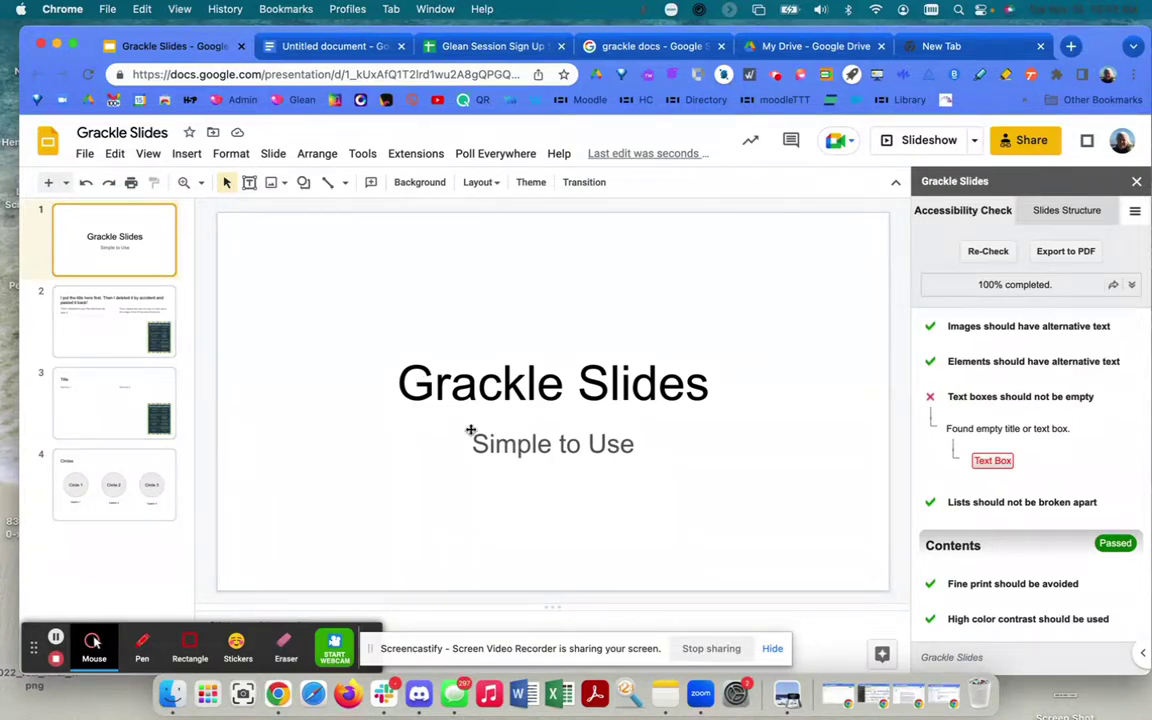
click(130, 293)
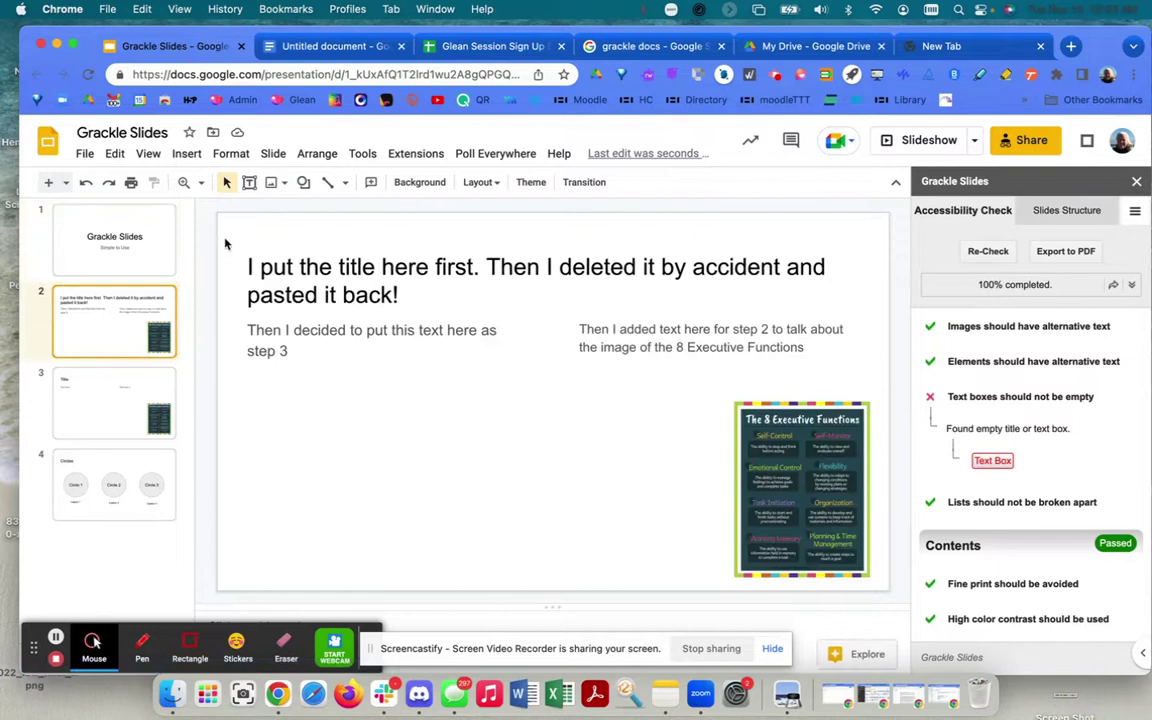
click(102, 394)
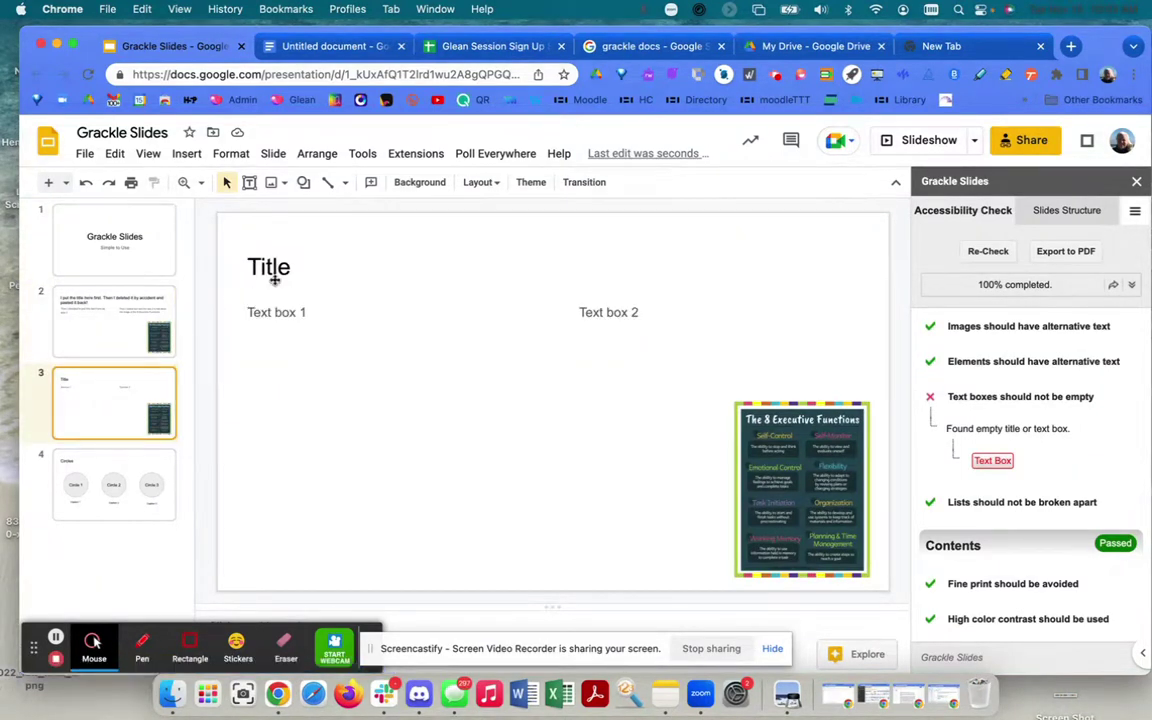
click(98, 458)
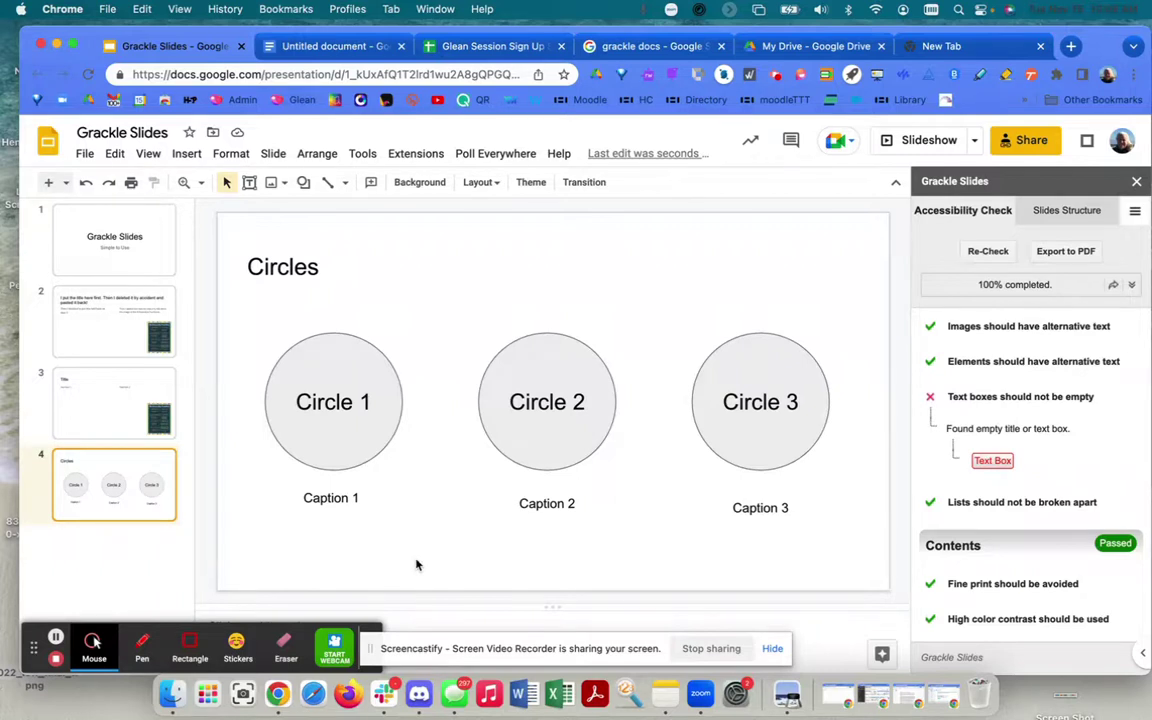
Delete Circle 2 from slide 4 and undo the deletion.
click(540, 467)
key(Delete)
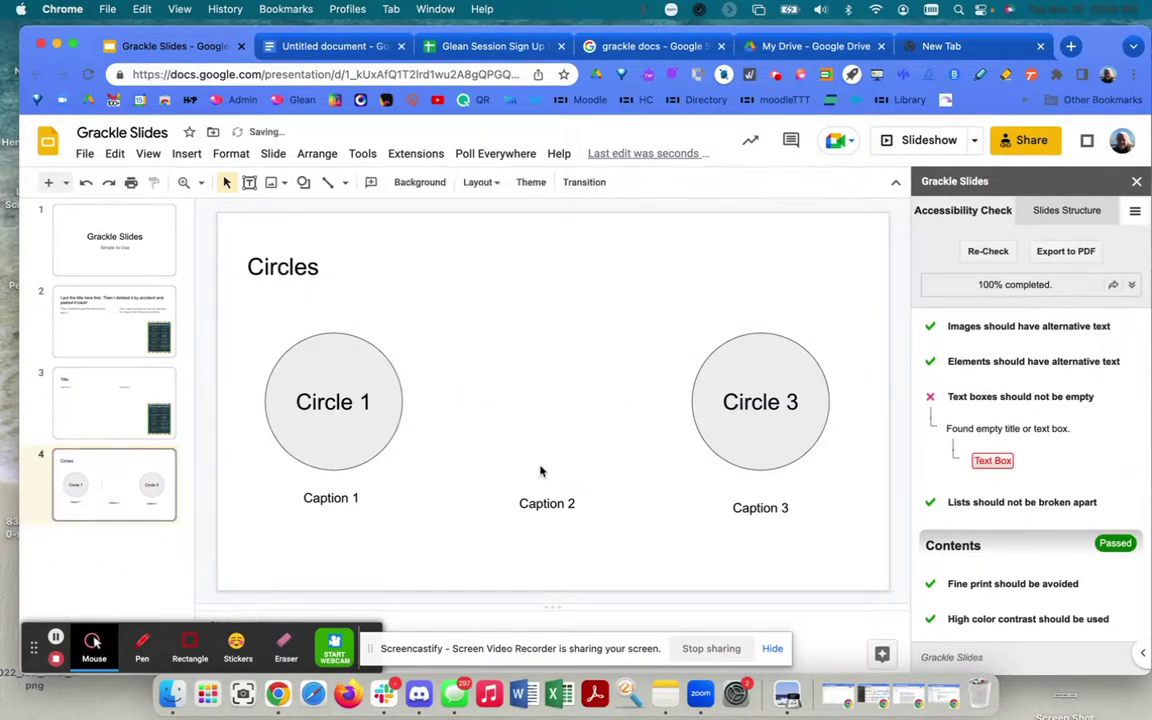
key(ctrl+z)
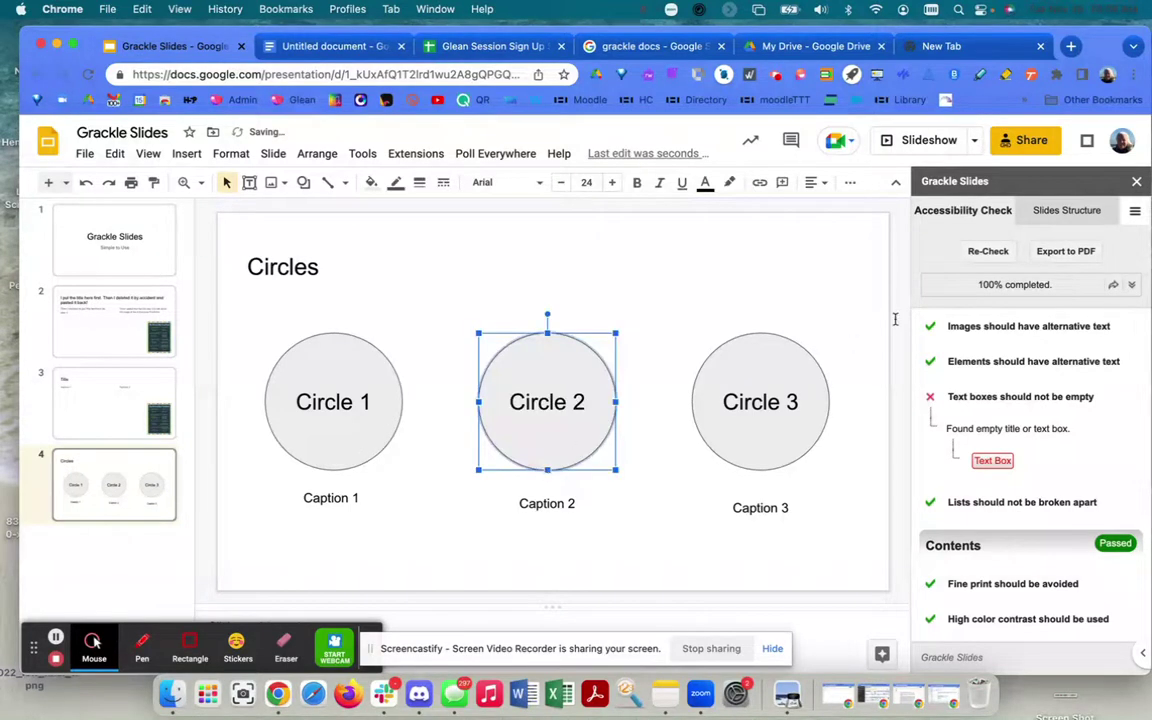
Examine the order of slide 4's objects in Grackle's slides structure.
click(1060, 212)
scroll(981, 585, down, 4)
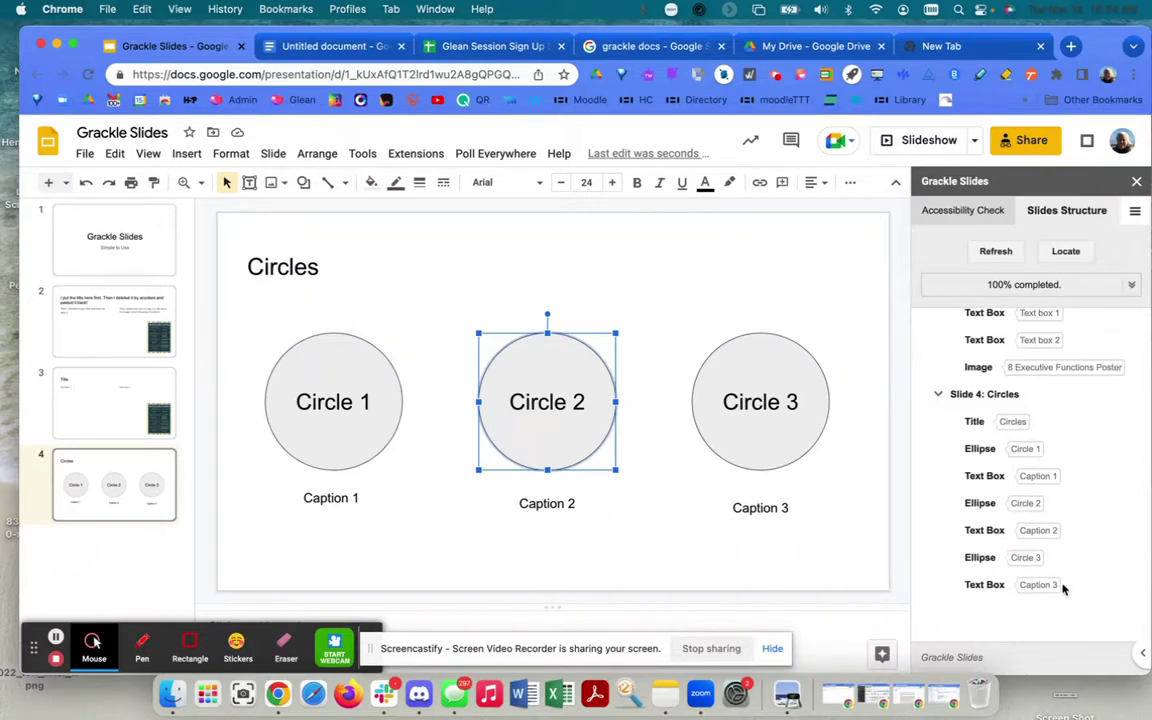
click(760, 572)
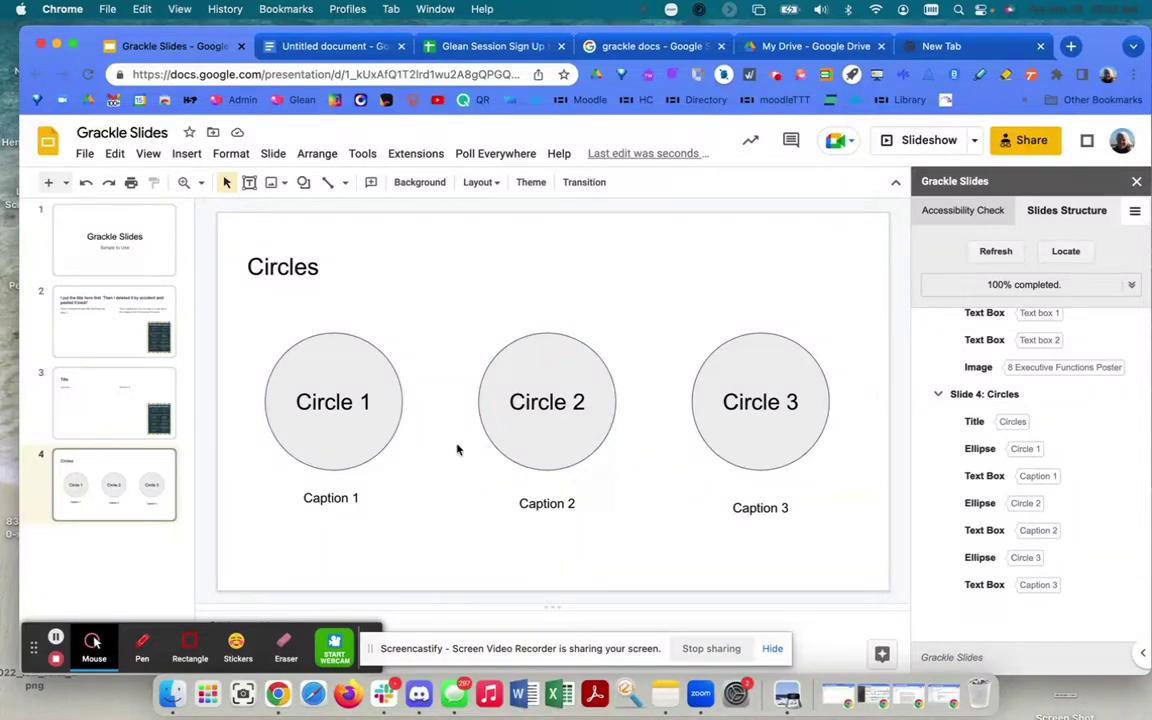
Re-run Grackle's accessibility check and review the updated results down to the Contents section.
click(1135, 211)
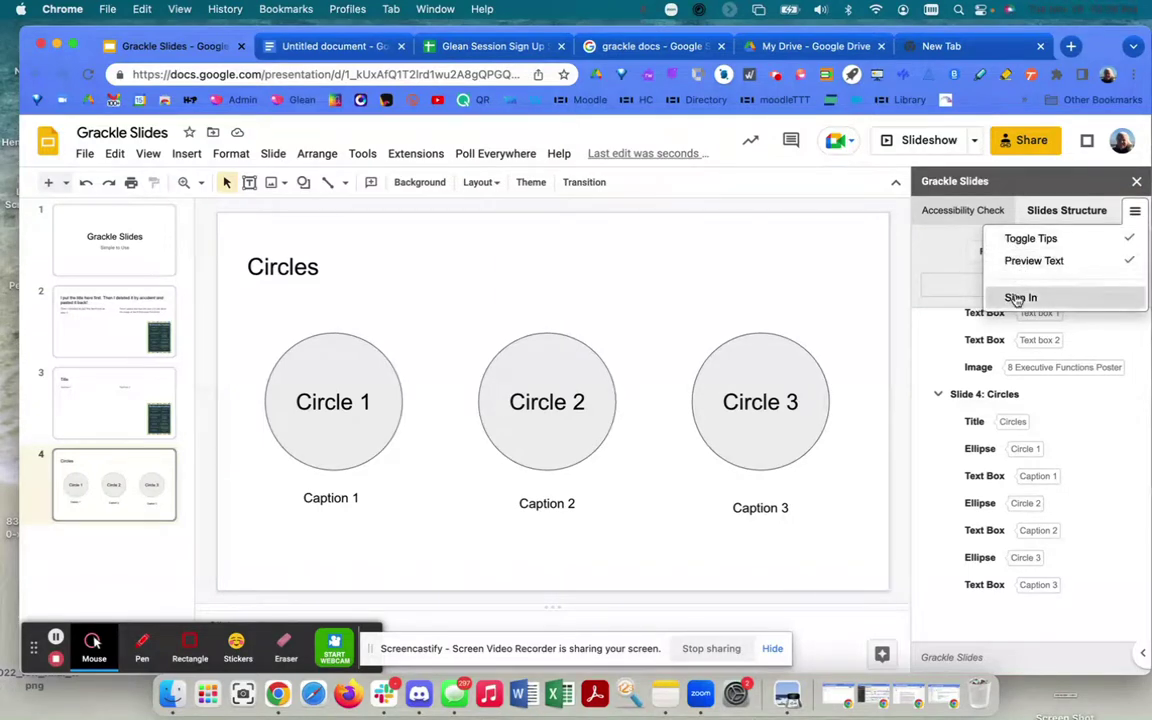
click(963, 210)
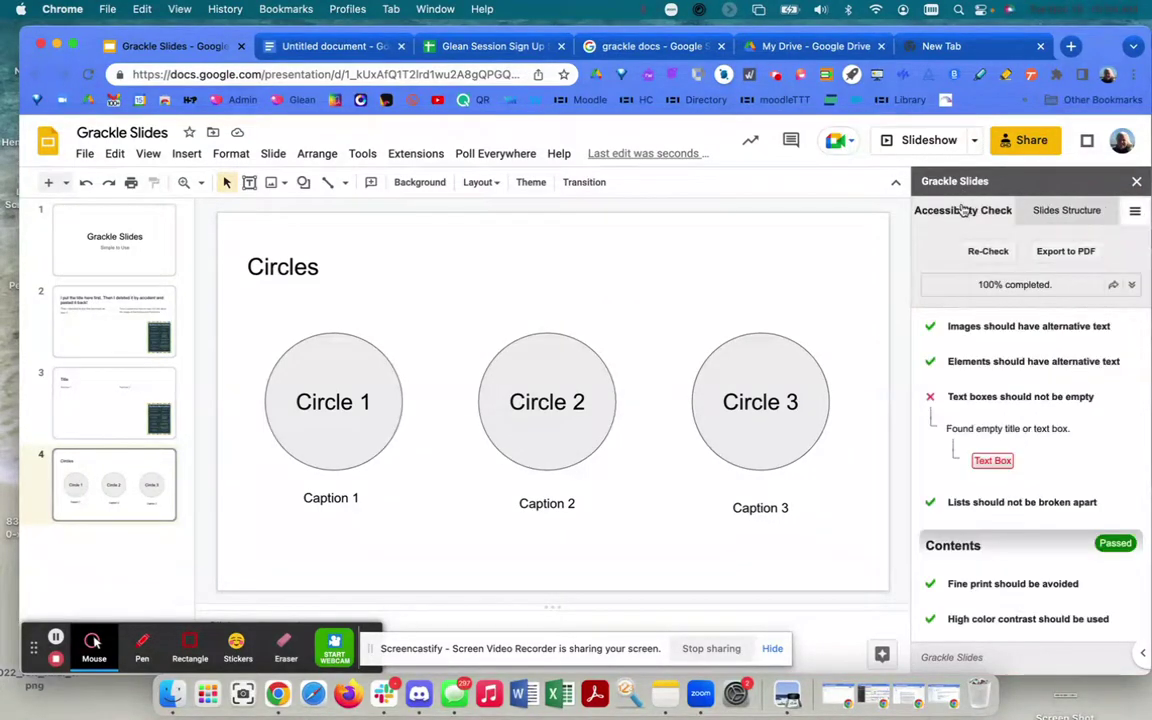
click(984, 253)
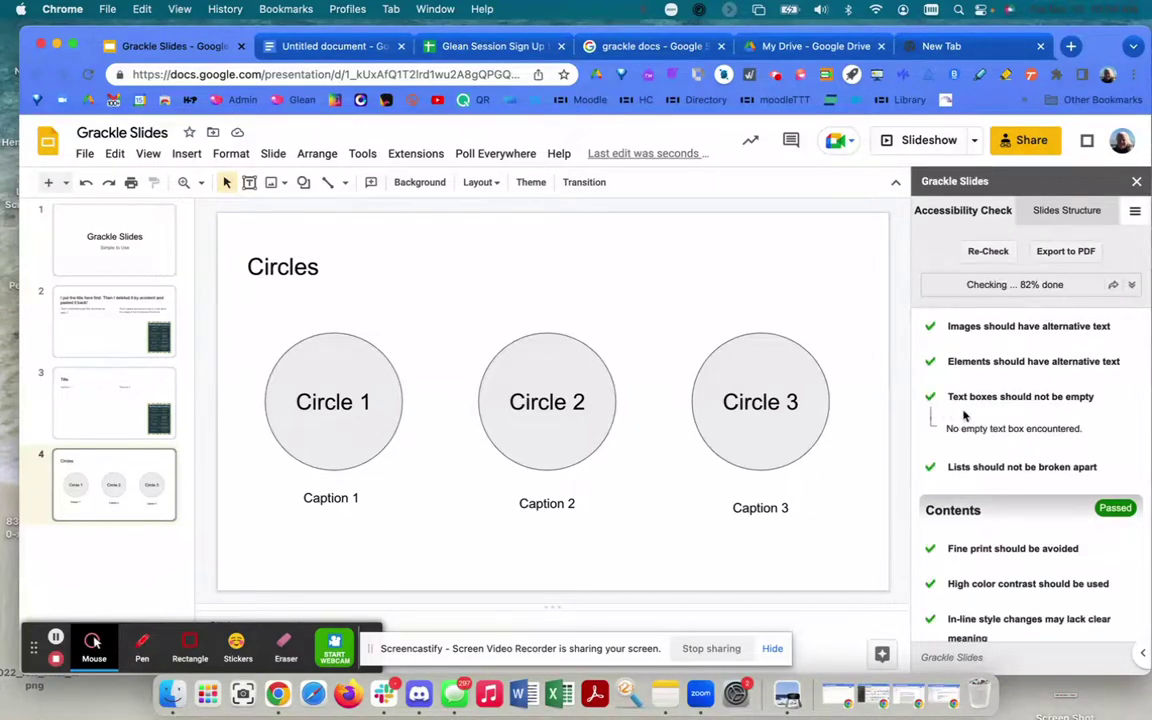
scroll(978, 442, down, 2)
scroll(978, 442, down, 2)
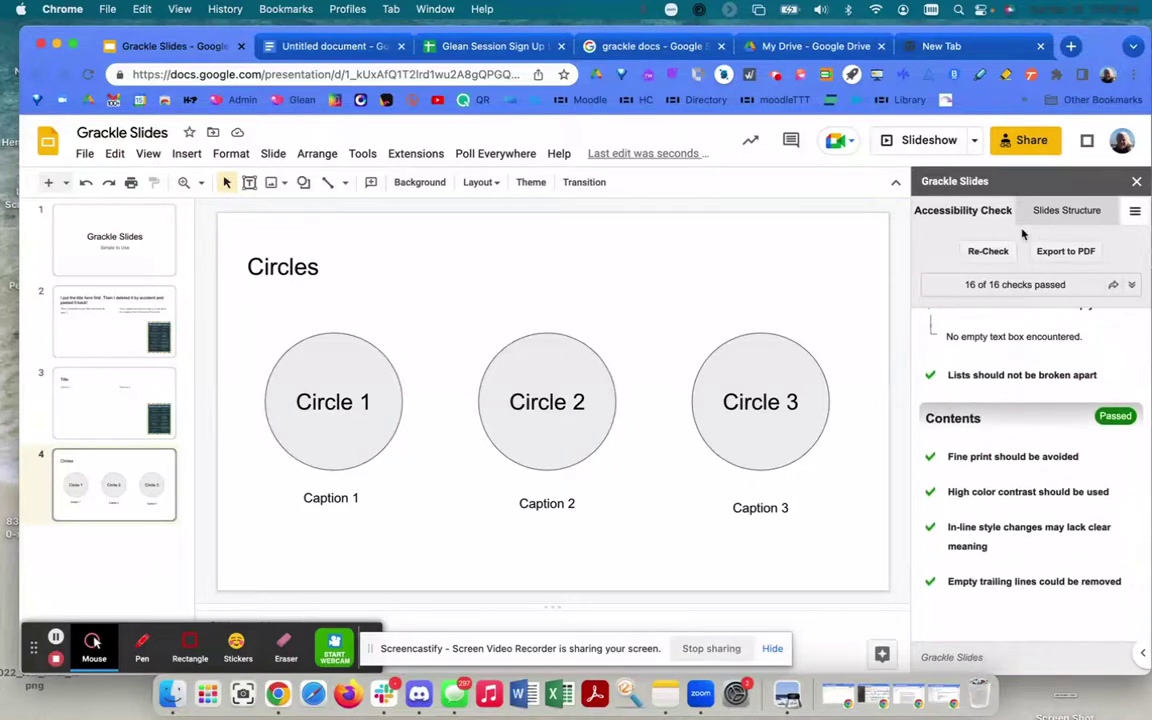
In slide 4's structure, move Circle 2 between Caption 1 and Caption 2.
click(1052, 210)
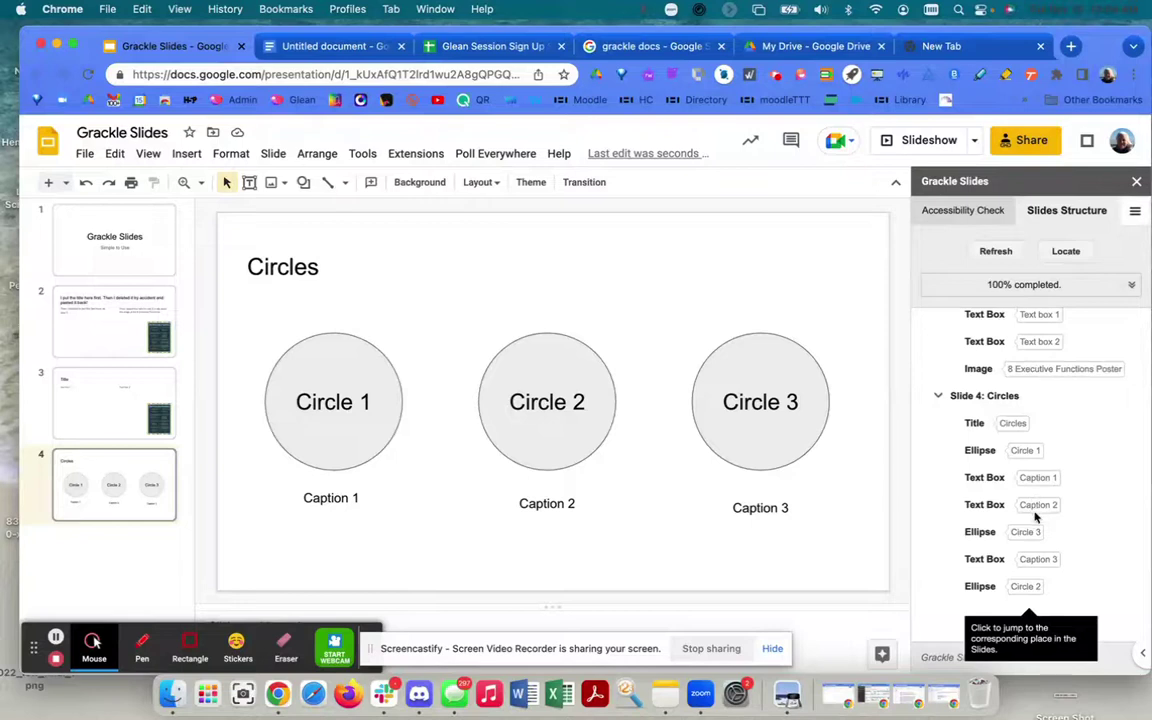
scroll(1035, 530, down, 1)
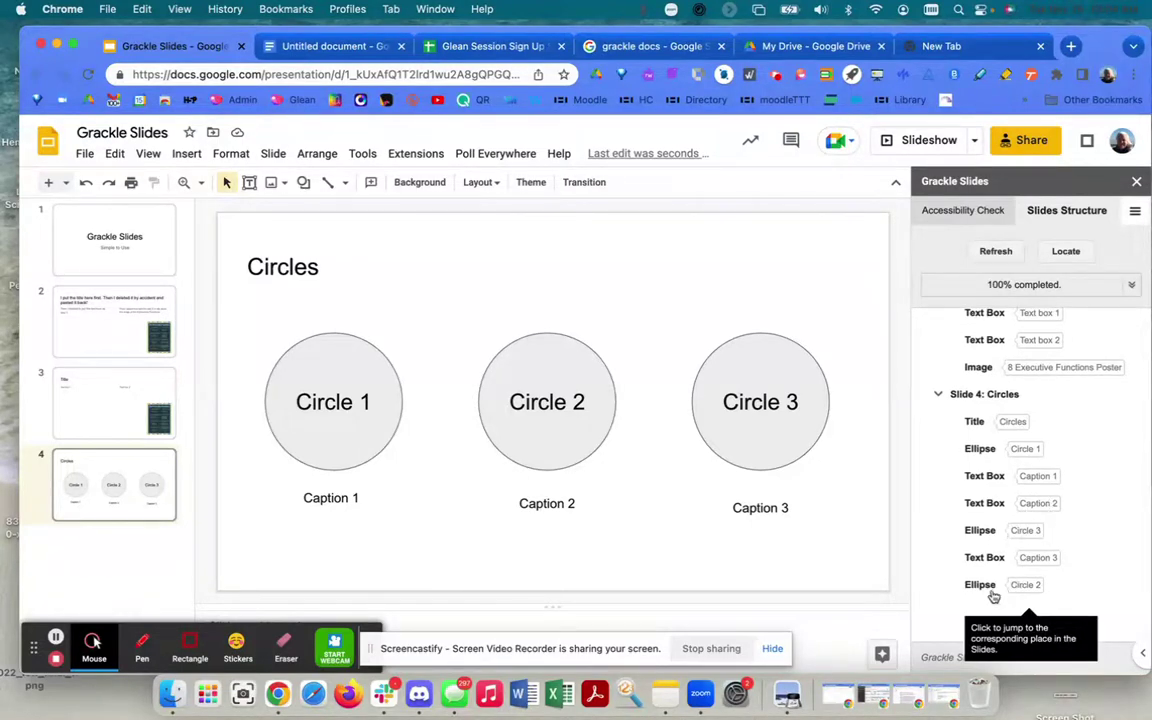
click(982, 588)
drag(982, 590, 970, 530)
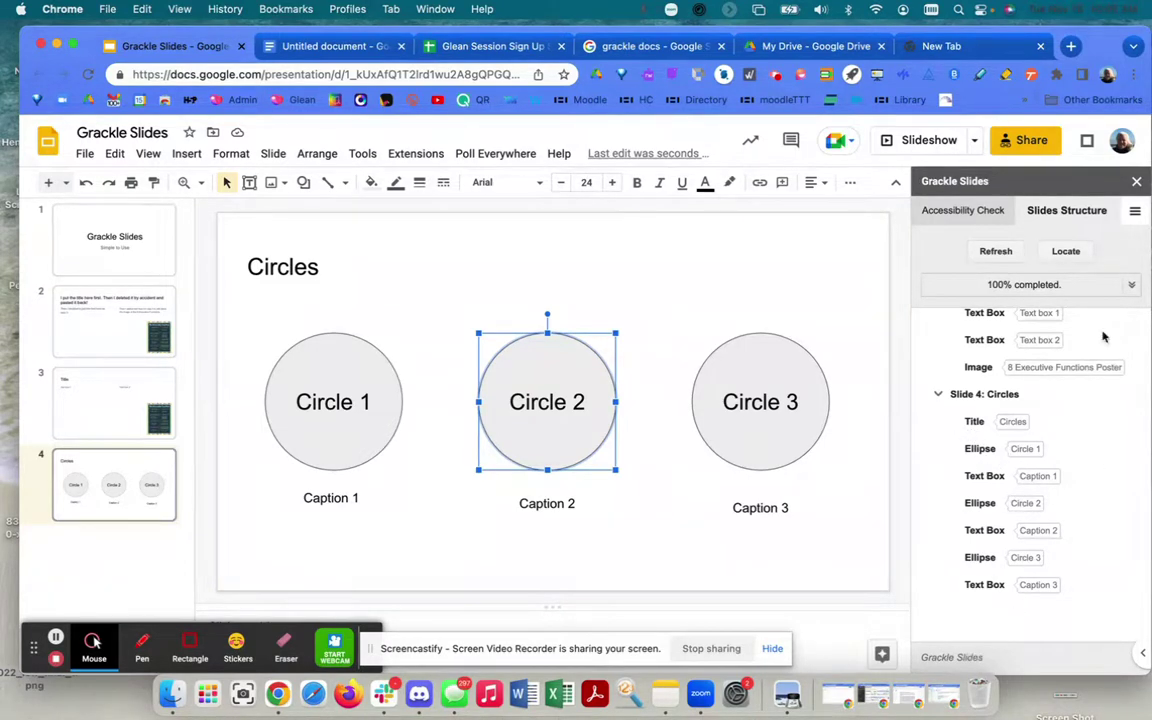
Return to the accessibility check and look up where to get add-ons and where to launch Grackle Slides.
click(988, 212)
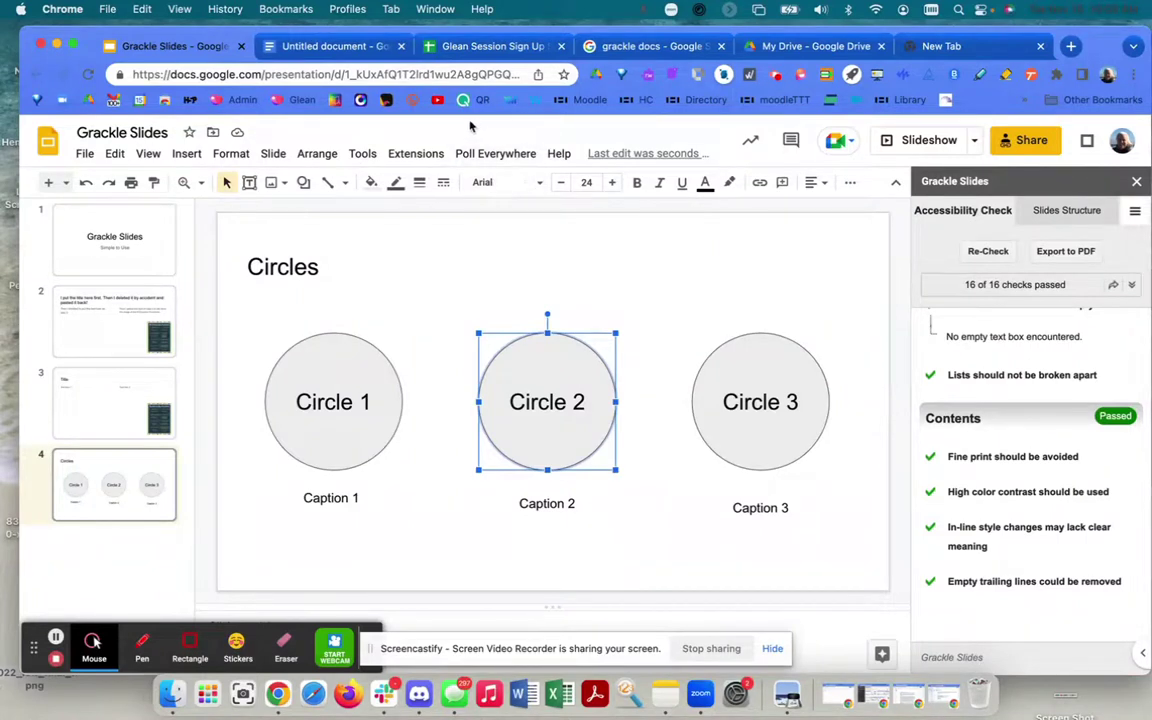
click(416, 154)
mouse_move(420, 183)
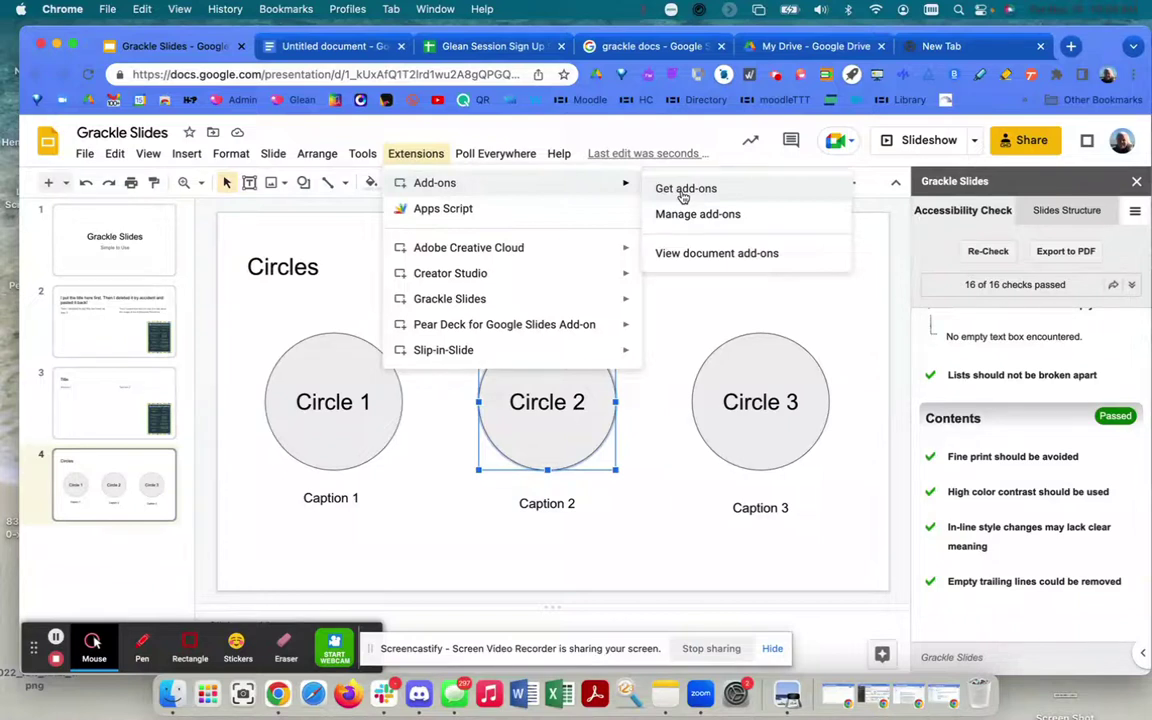
click(500, 153)
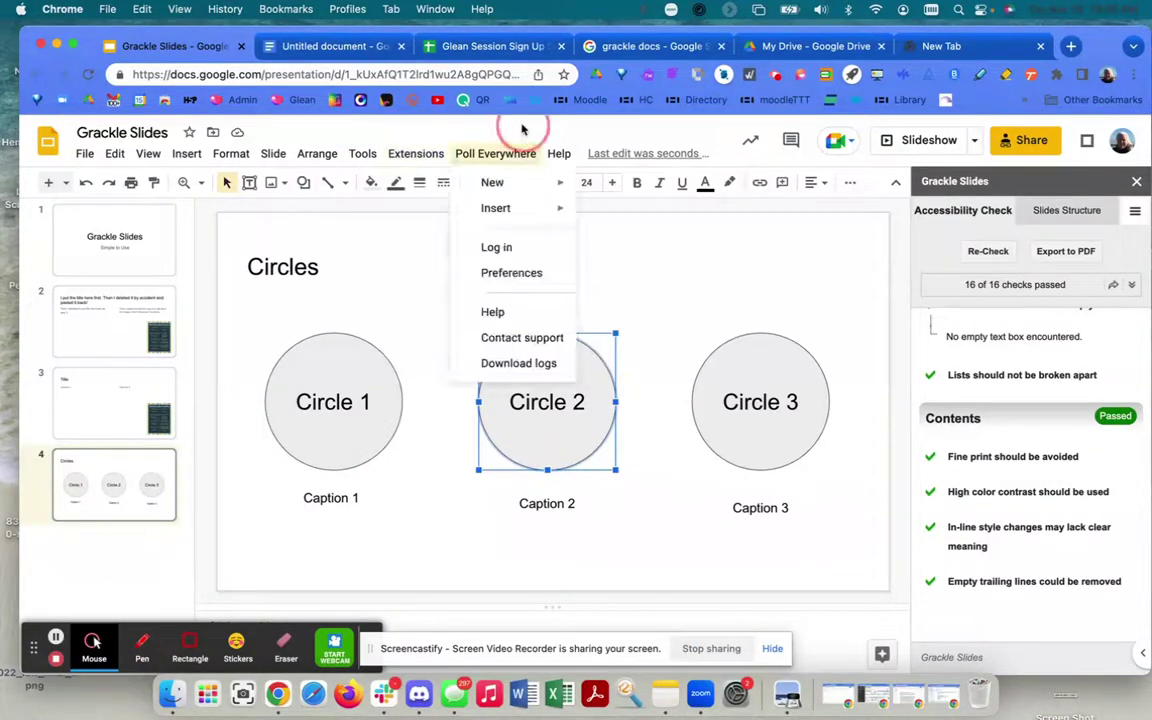
click(522, 128)
click(416, 153)
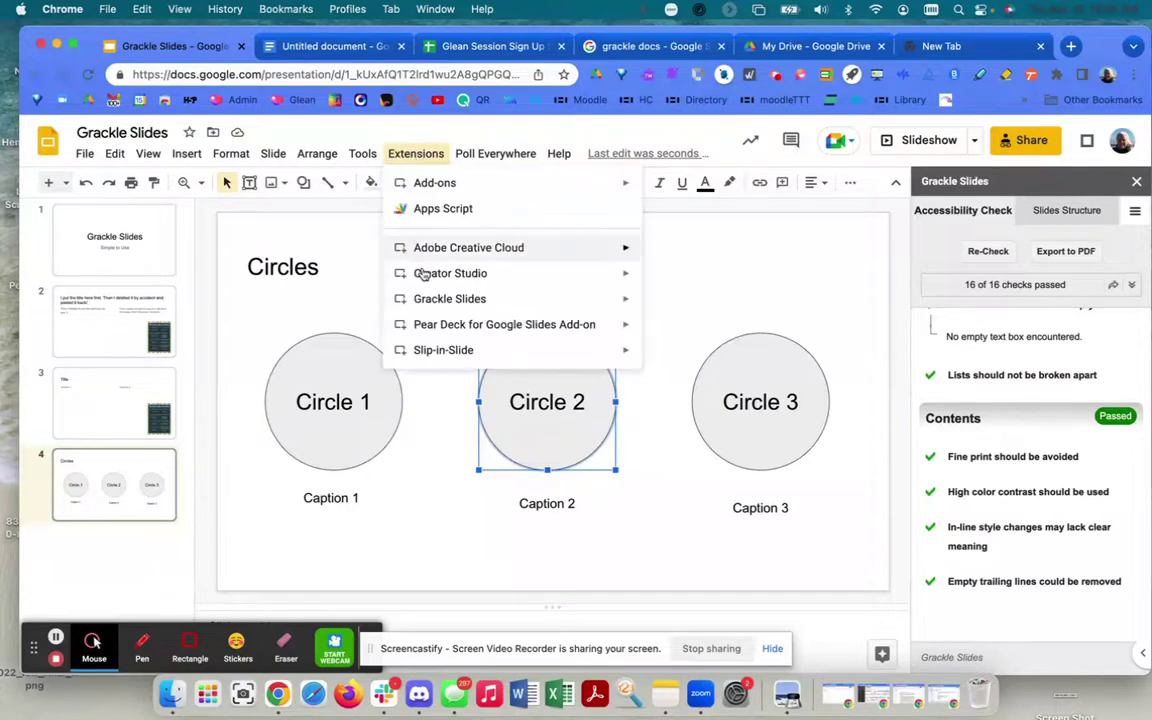
mouse_move(527, 298)
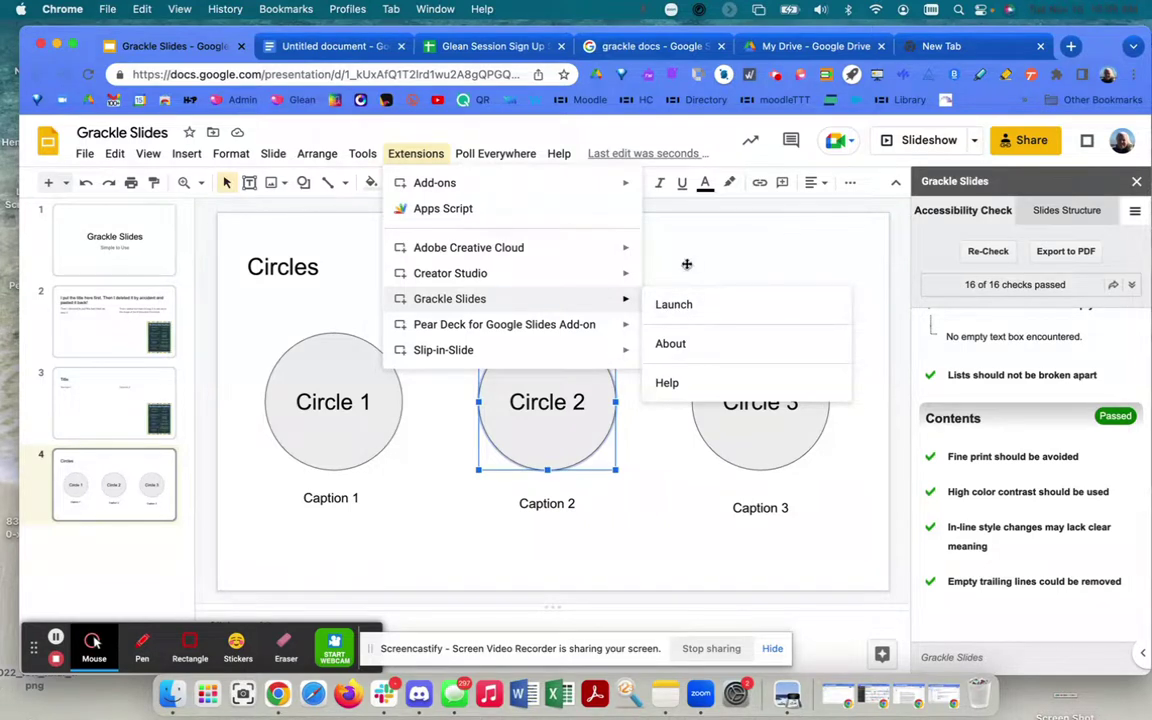
click(209, 563)
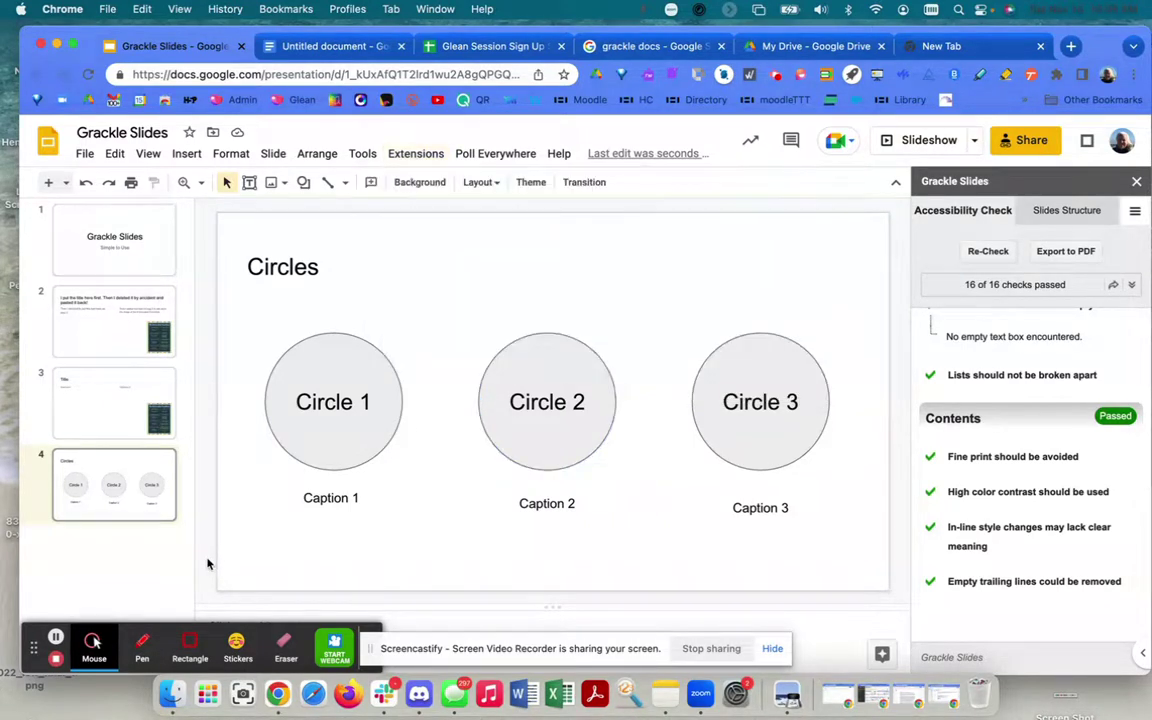